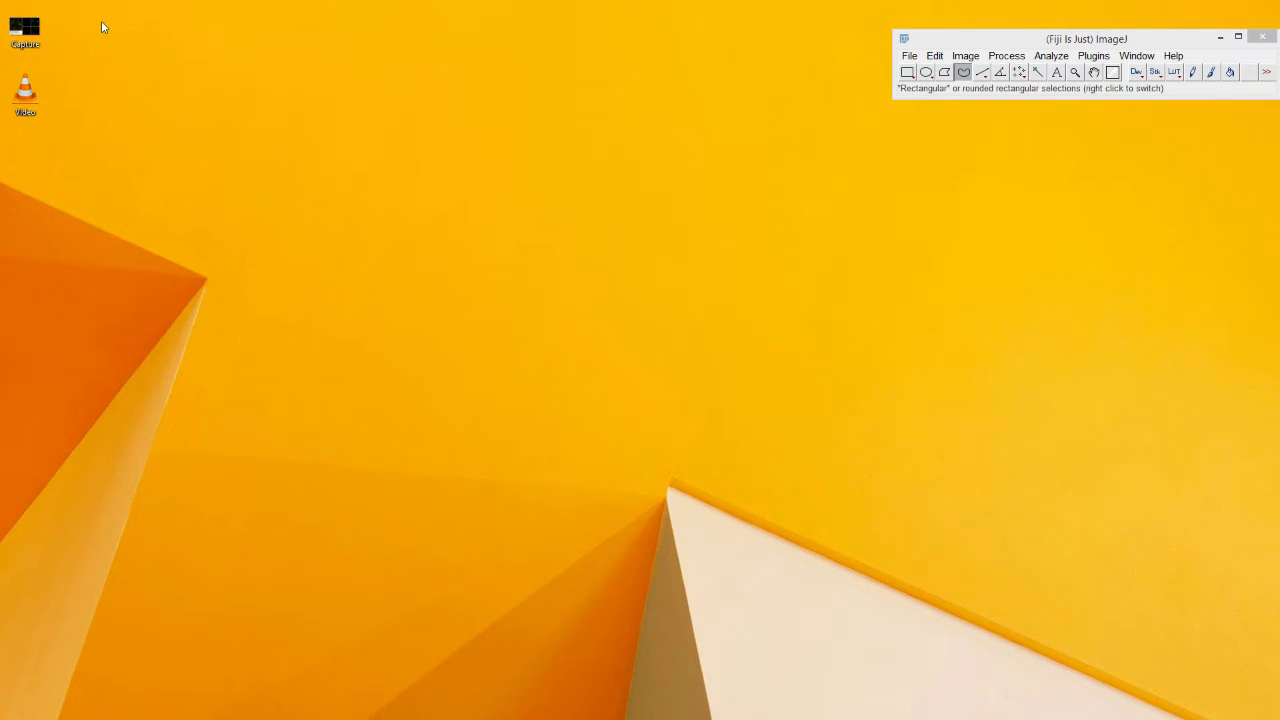
Open the Capture image in Fiji and enlarge it to 200% around the orange-stained panel.
drag(22, 34, 943, 89)
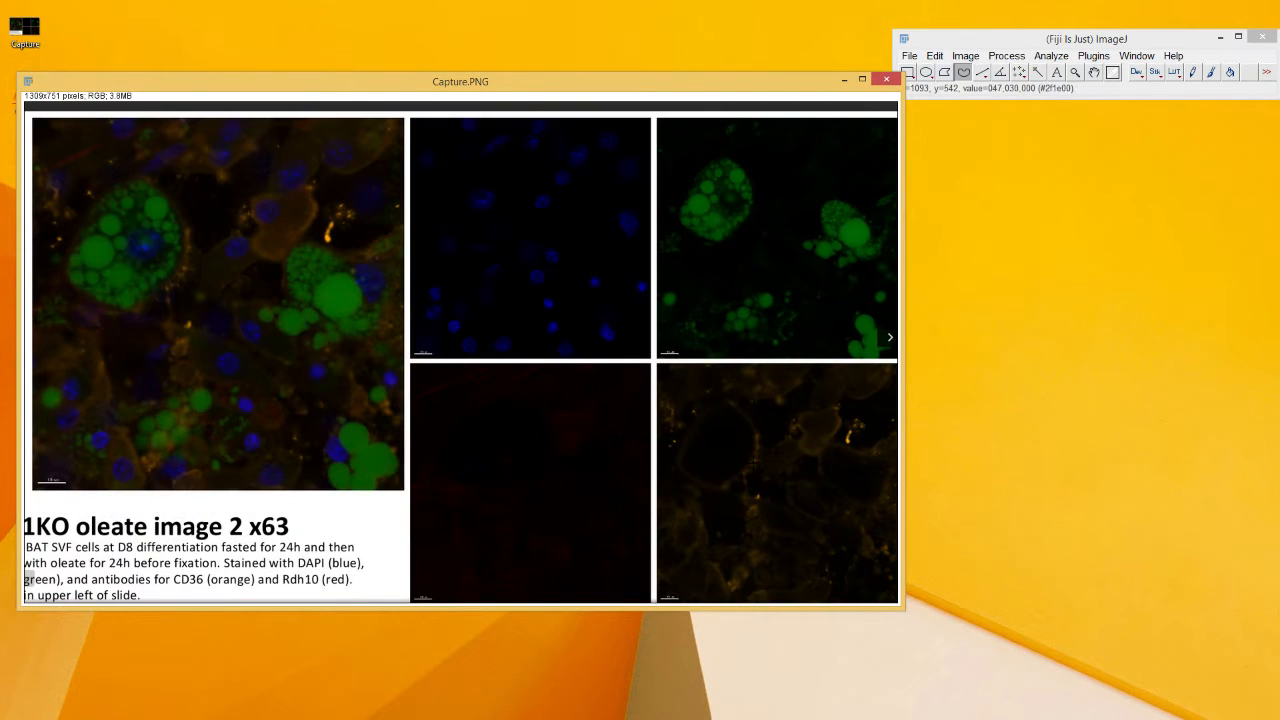
key(plus)
key(plus)
key(plus)
key(minus)
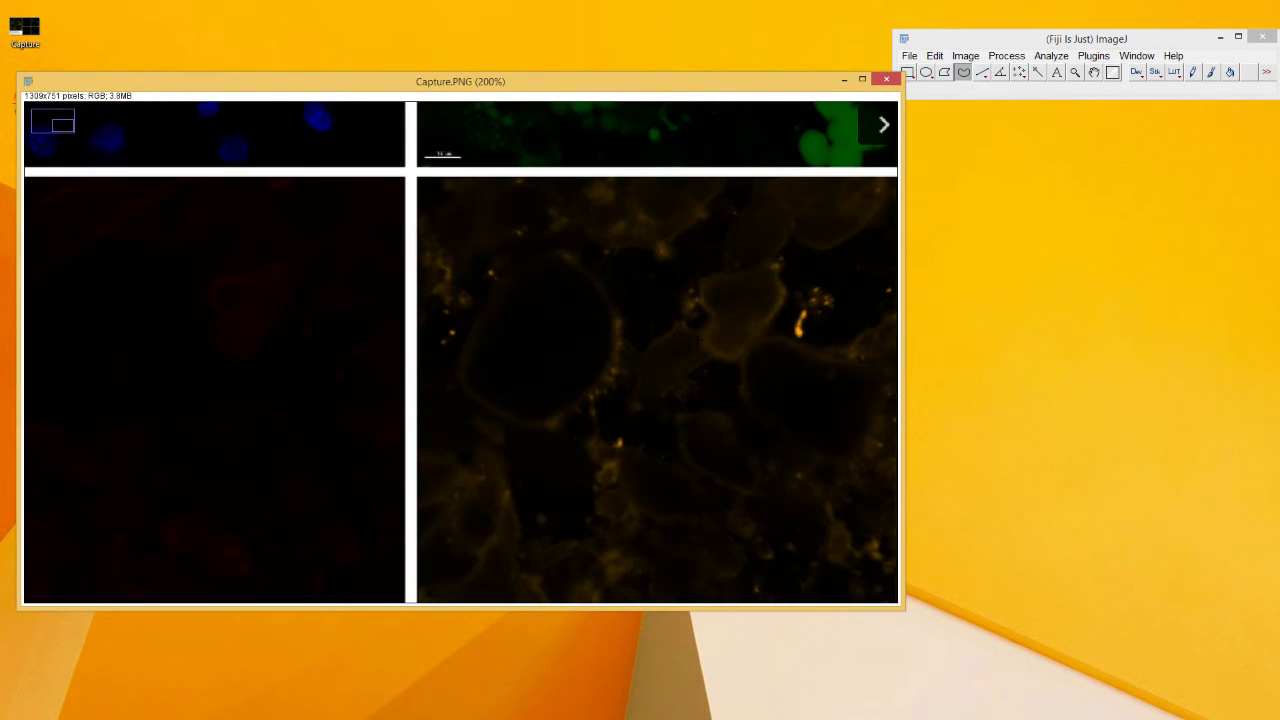
scroll(694, 338, down, 5)
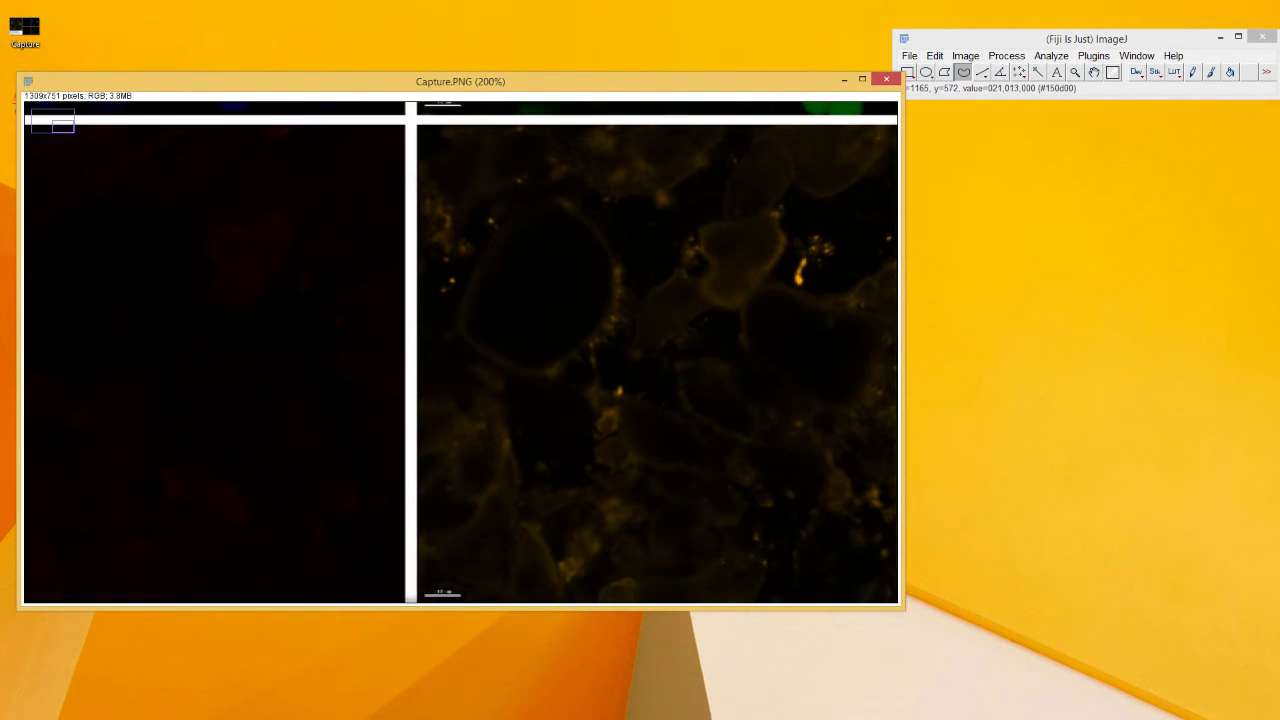
drag(605, 94, 625, 121)
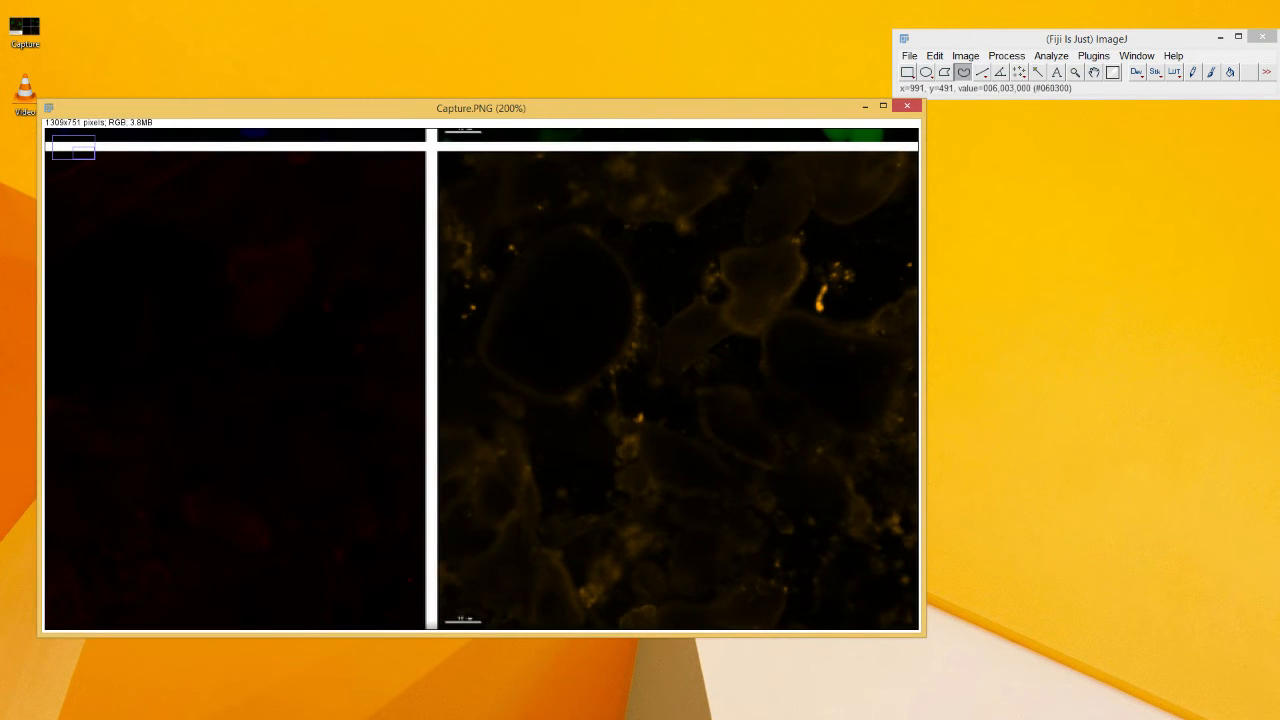
Trace a freehand outline around the large round cell in the orange-stained panel and add it to the ROI Manager.
mouse_move(480, 363)
mouse_down()
mouse_move(553, 405)
mouse_move(604, 388)
mouse_up()
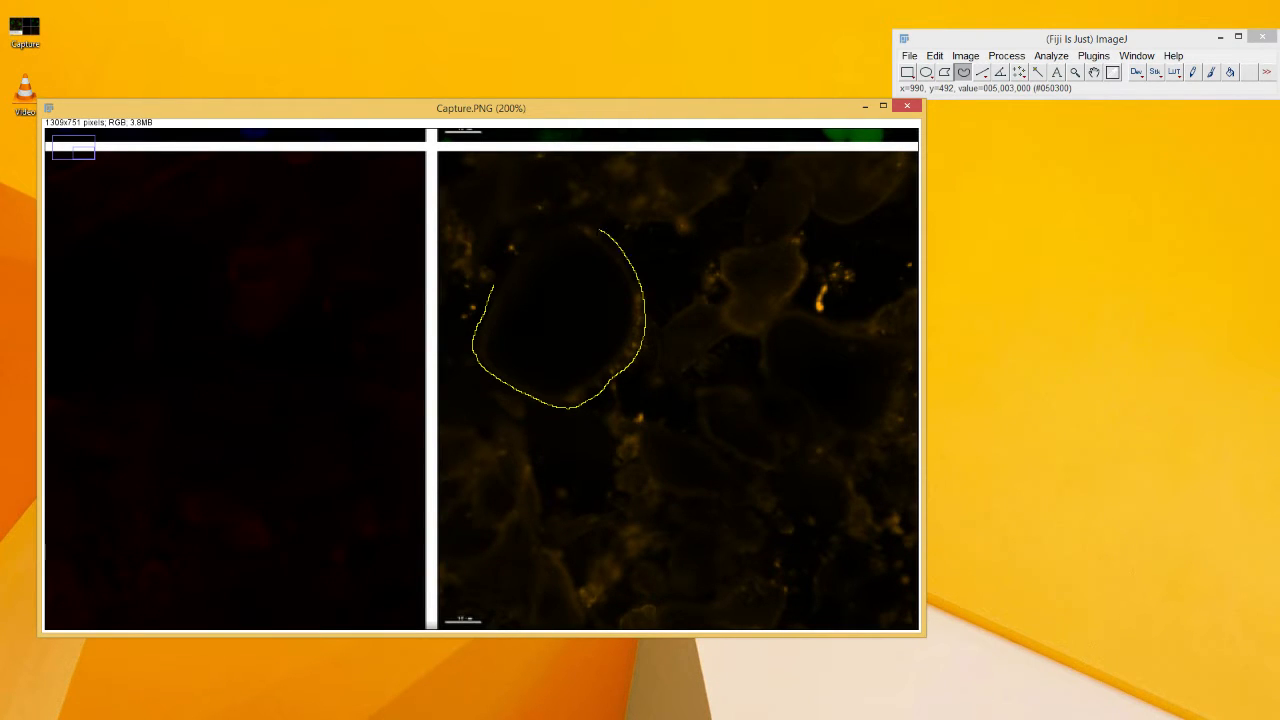
drag(570, 222, 524, 248)
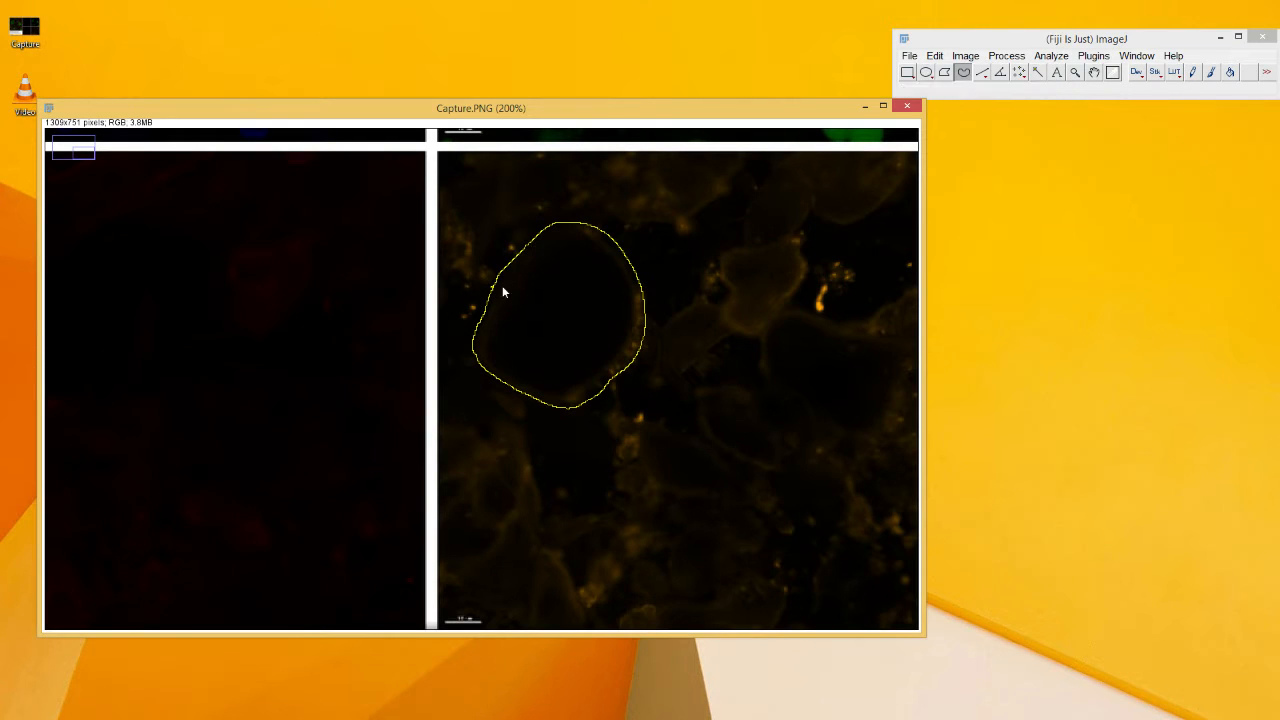
key(t)
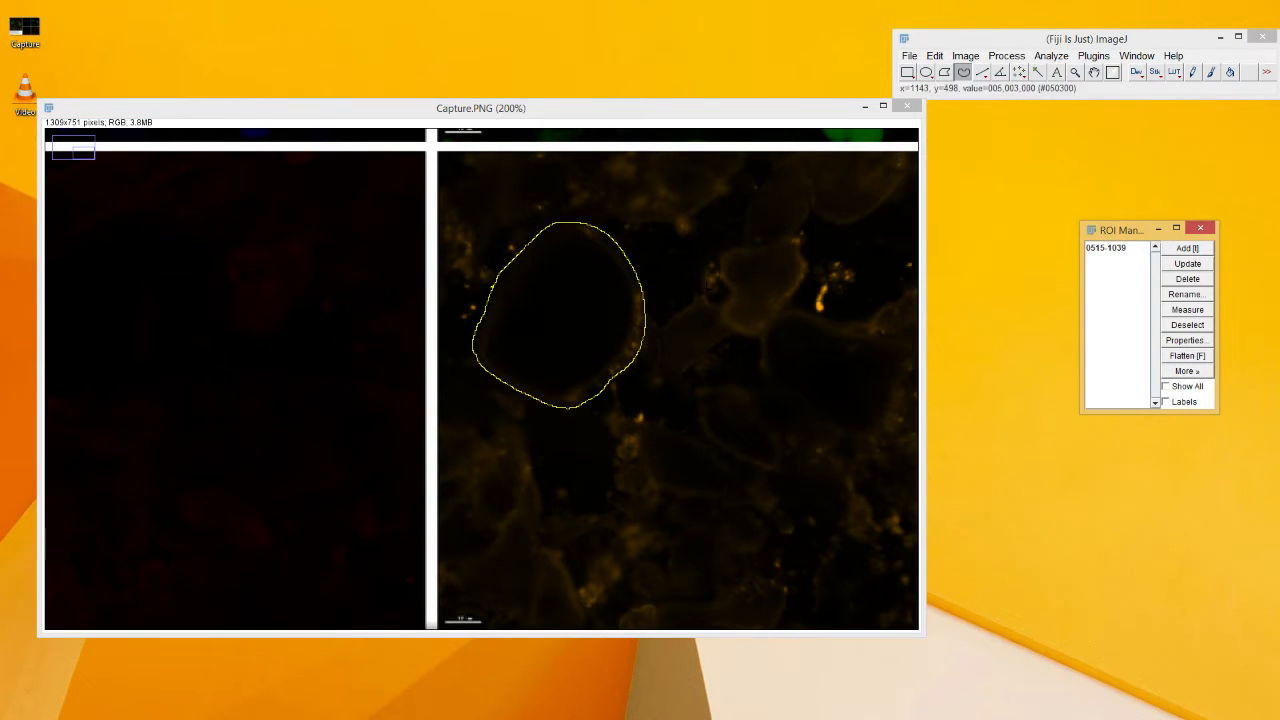
Measure the outlined cell and close the Results table without saving the measurement.
click(1012, 56)
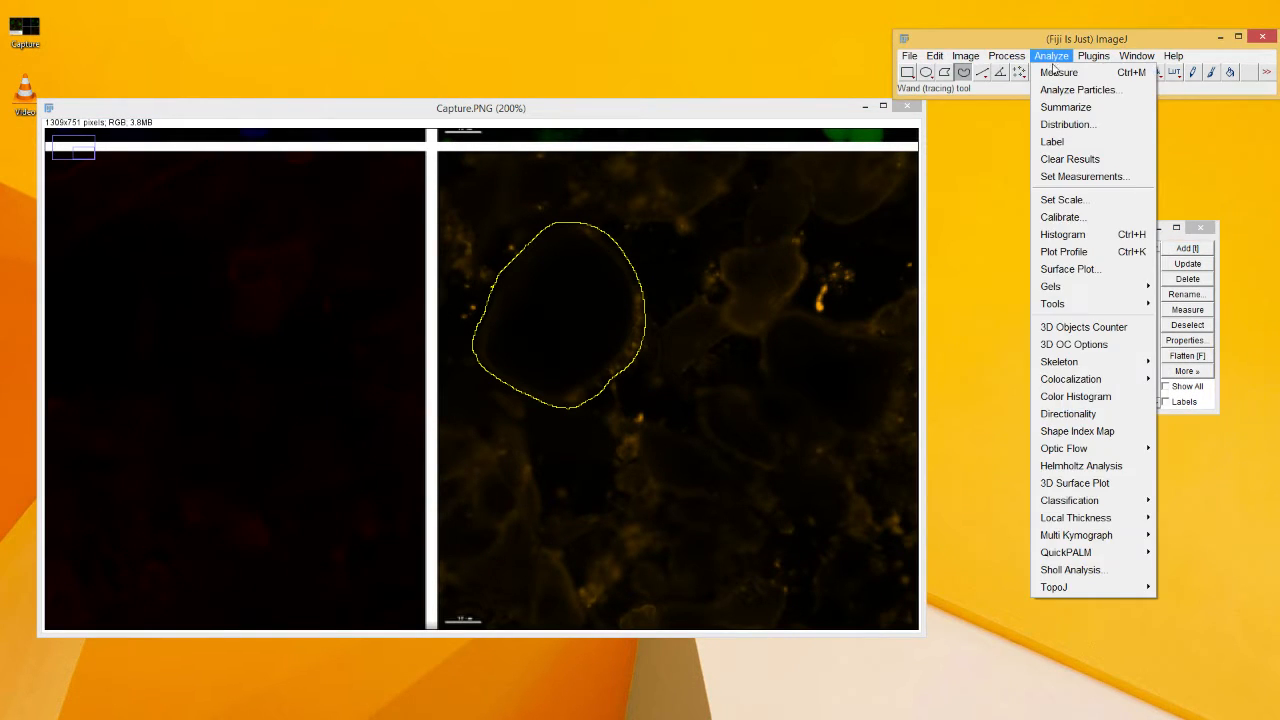
click(1052, 73)
click(358, 282)
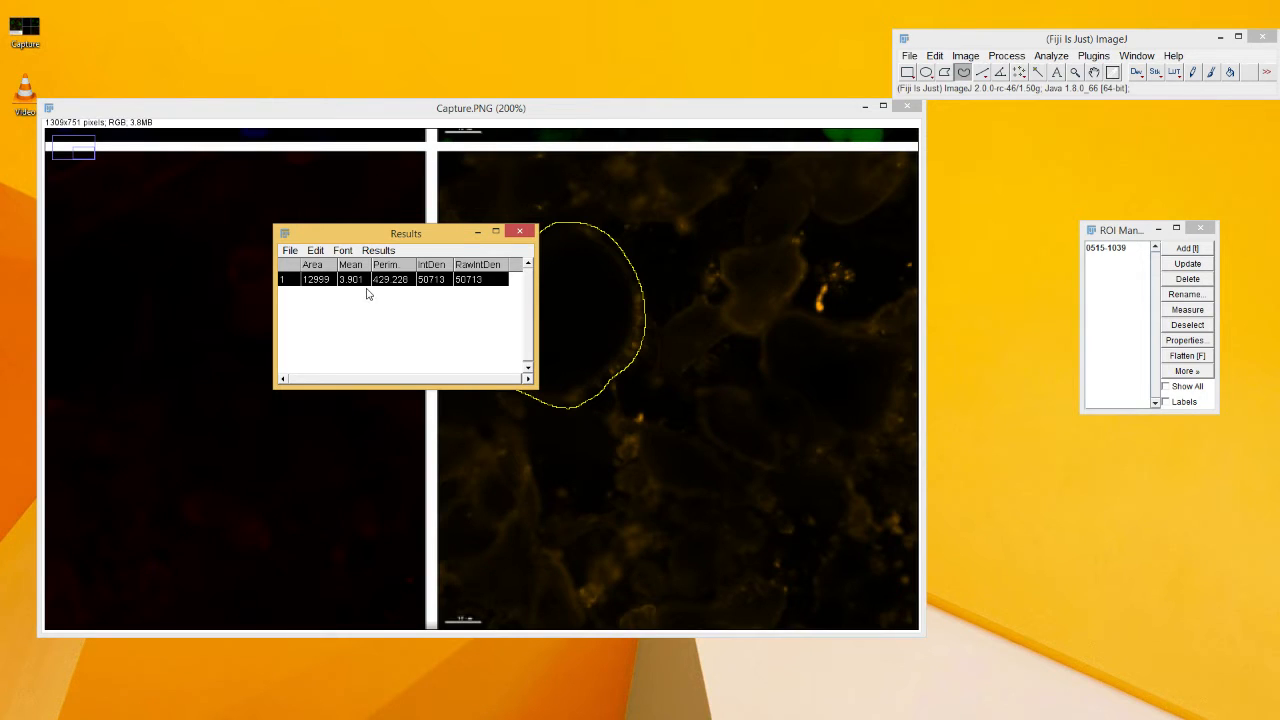
drag(425, 239, 862, 302)
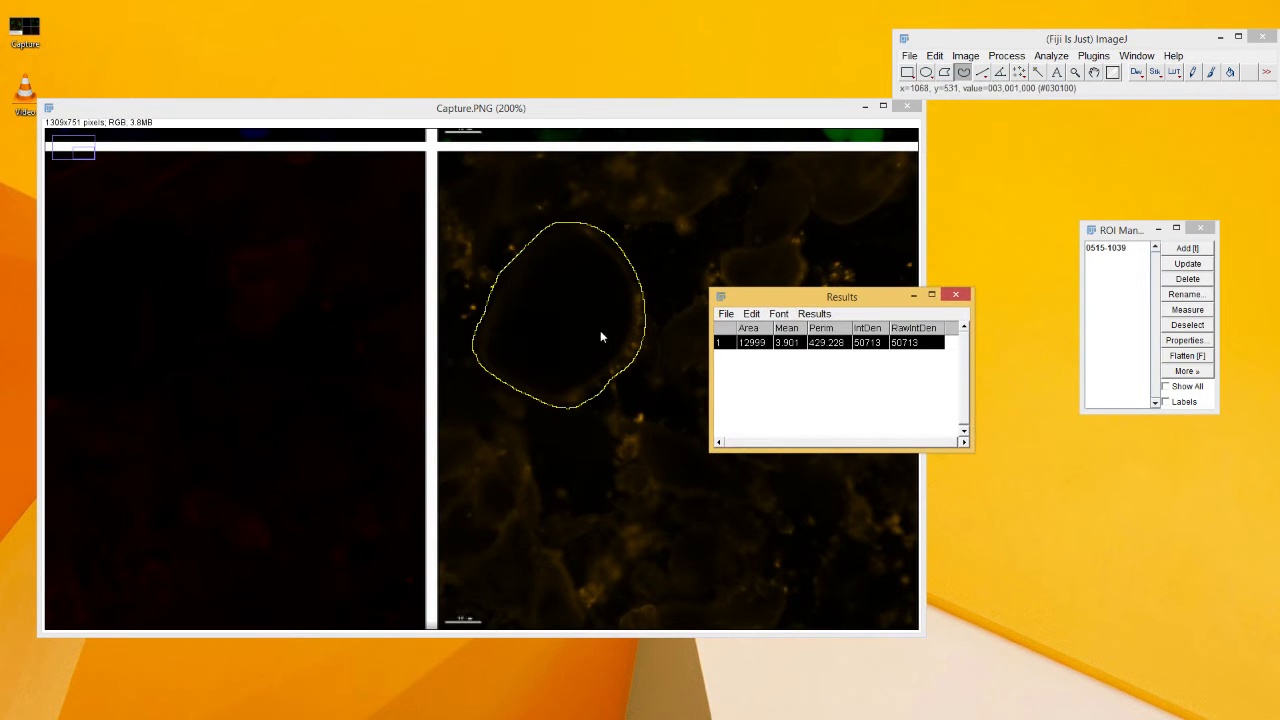
click(957, 297)
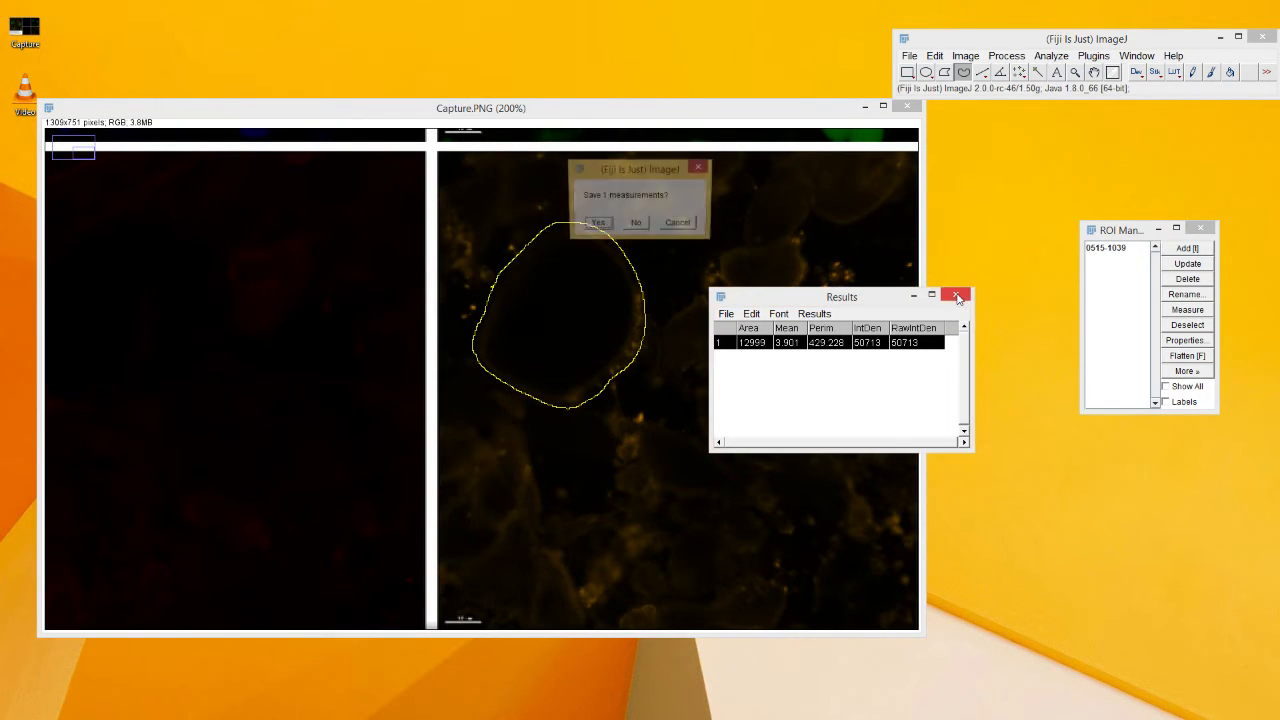
click(636, 224)
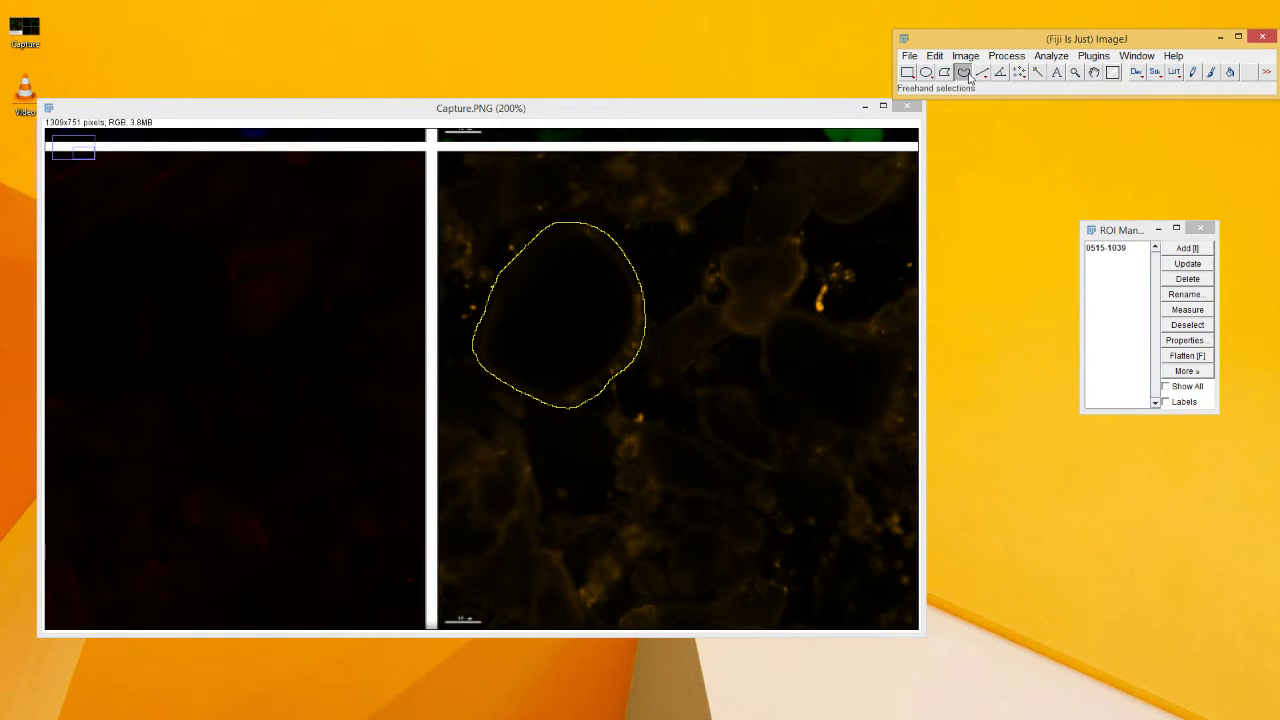
Clear the cell outline from the image and discard the stored region by closing the ROI Manager.
click(762, 240)
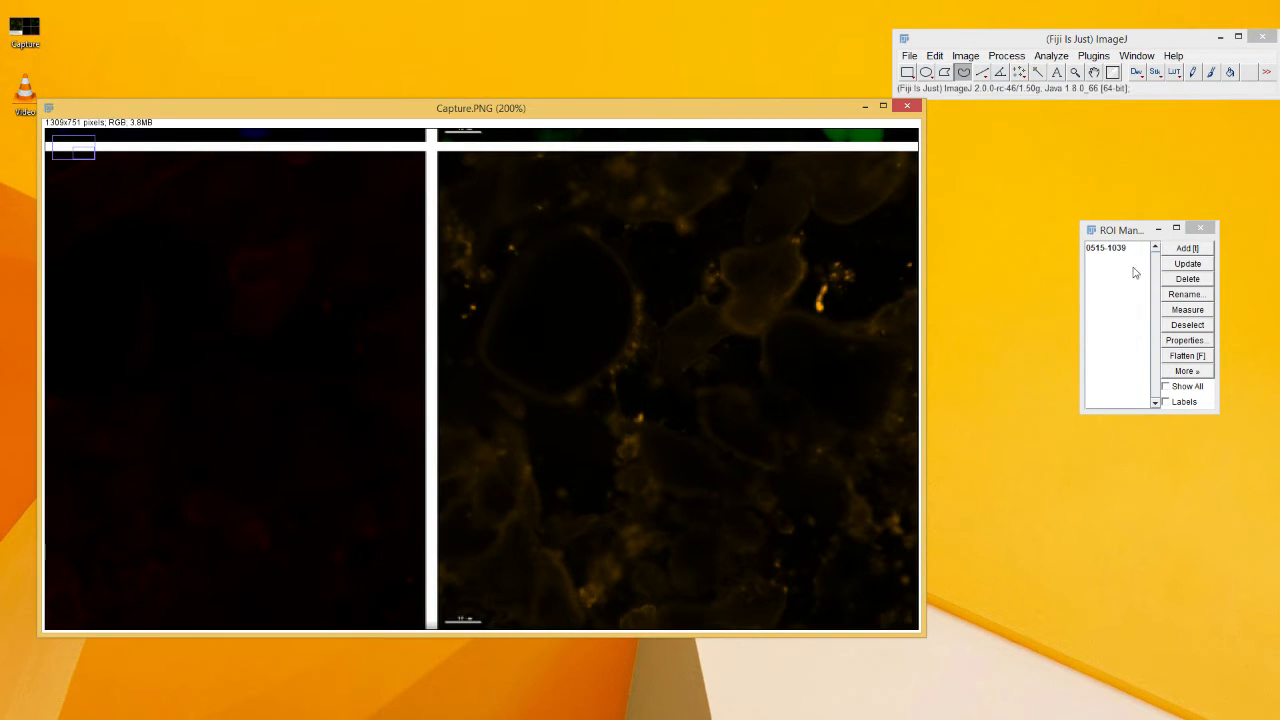
drag(1119, 233, 1067, 243)
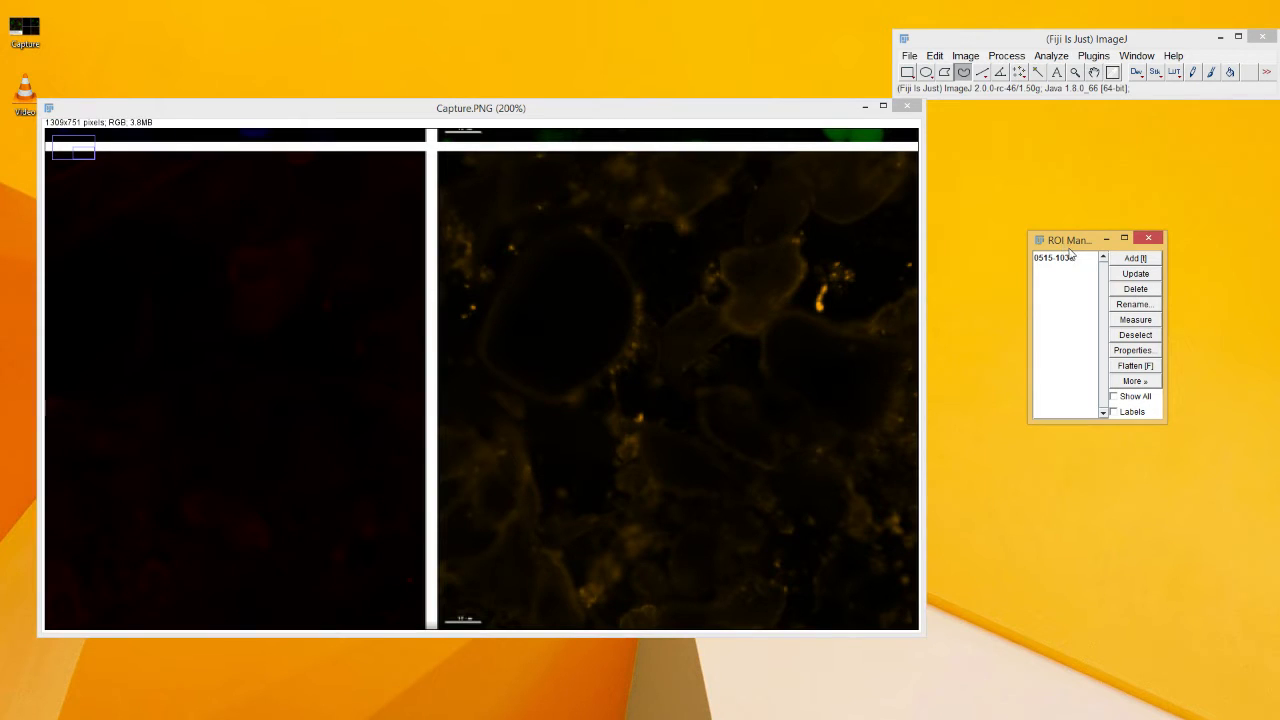
click(1062, 257)
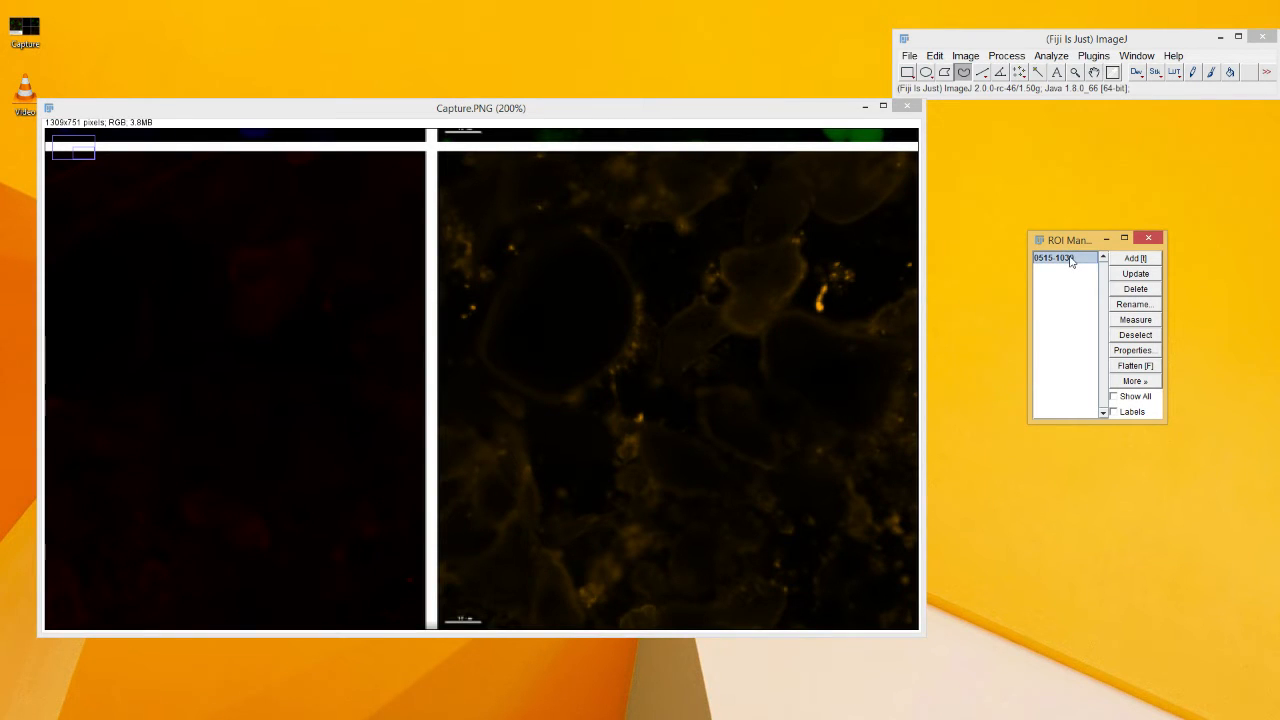
click(1149, 240)
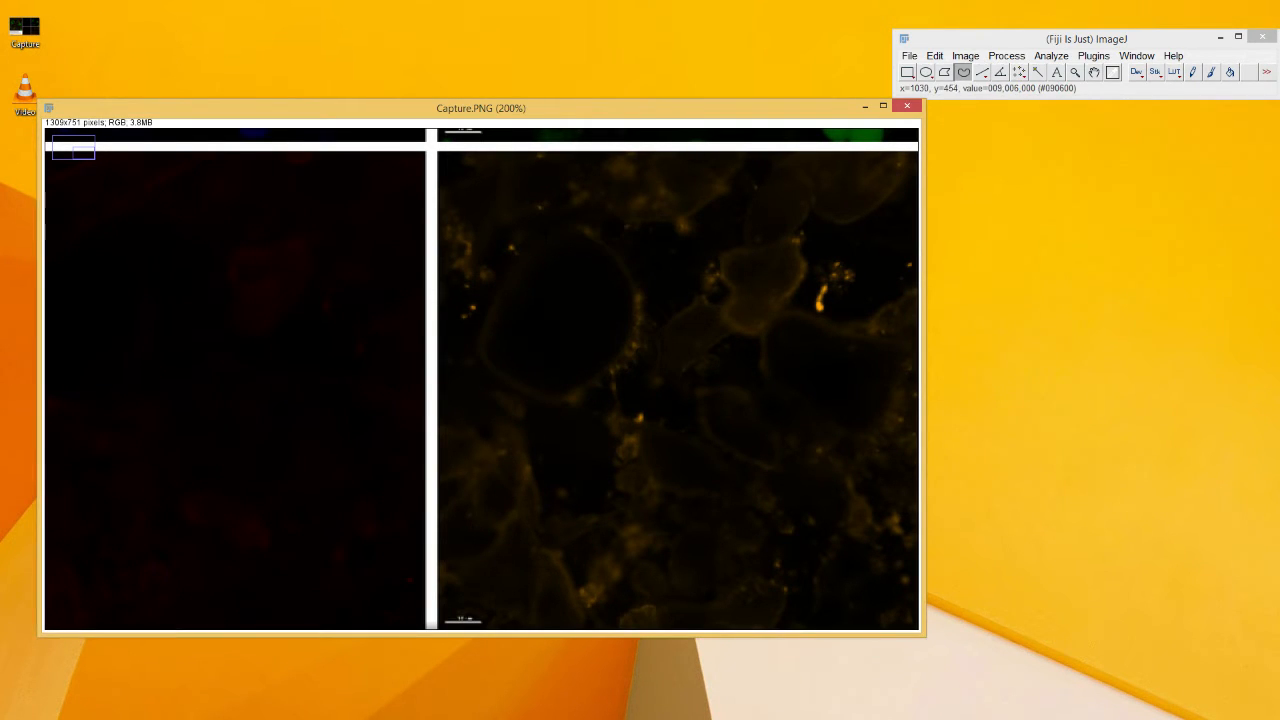
Trace the outer edge of the large round cell freehand and store the outline in the ROI Manager.
drag(538, 238, 484, 318)
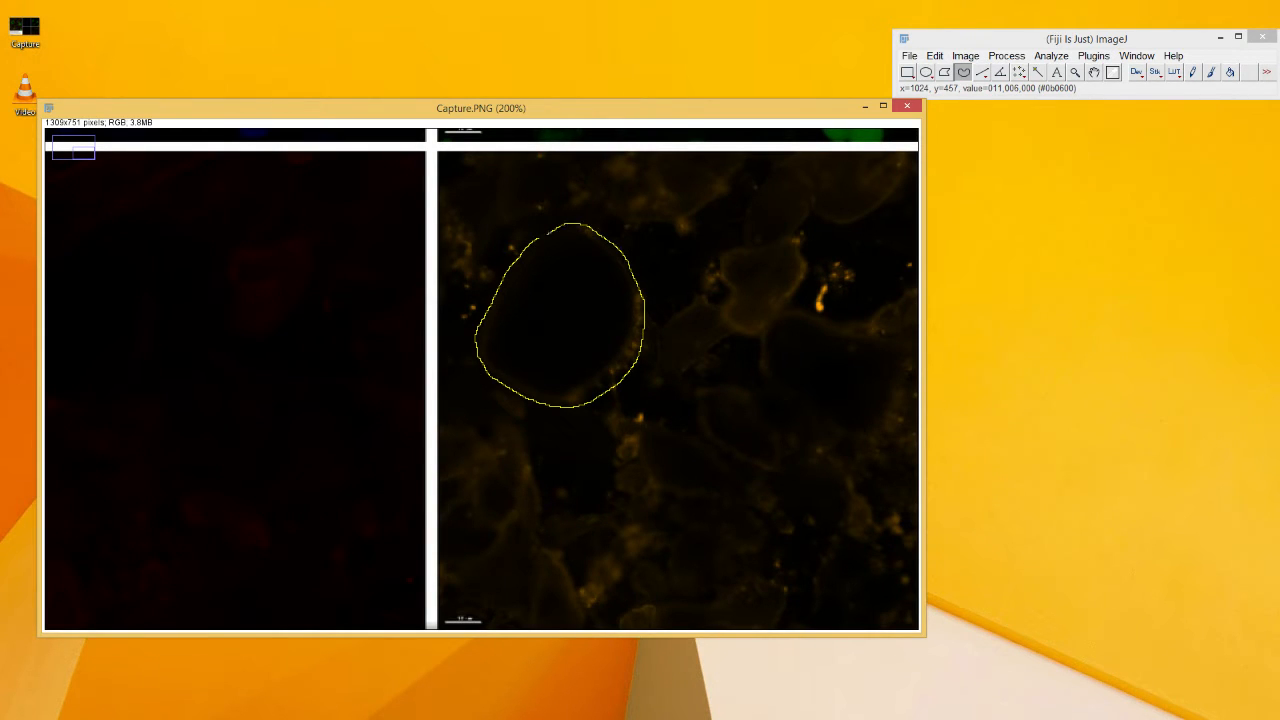
key(t)
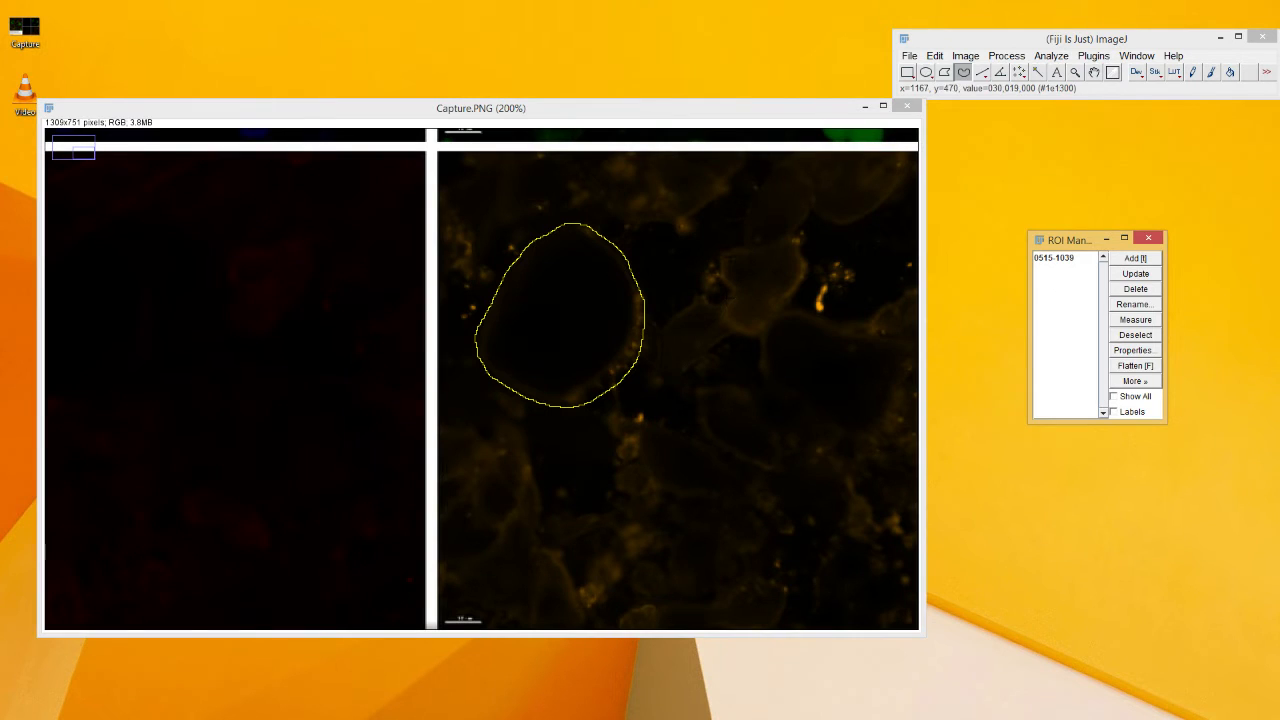
Show all stored regions on the image with their labels turned off.
mouse_move(706, 249)
mouse_down()
mouse_move(771, 333)
mouse_move(671, 250)
mouse_move(650, 283)
mouse_move(765, 285)
mouse_move(668, 219)
mouse_up()
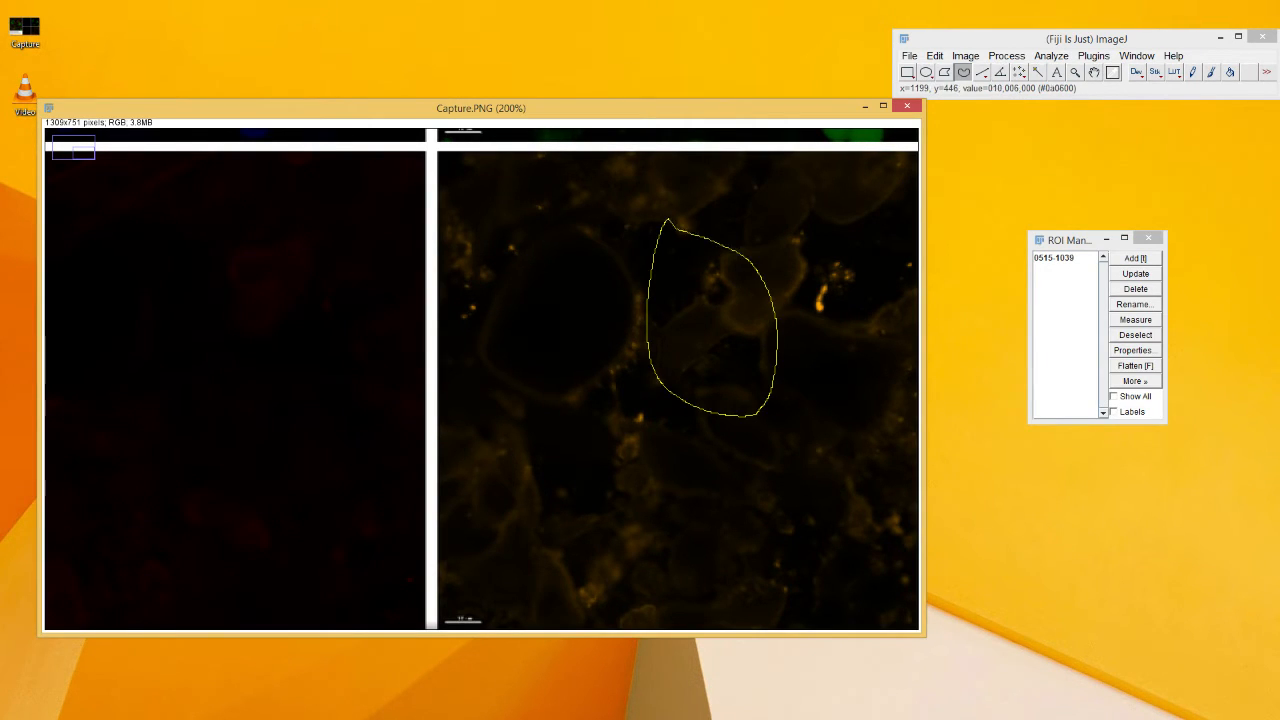
click(678, 230)
click(1133, 411)
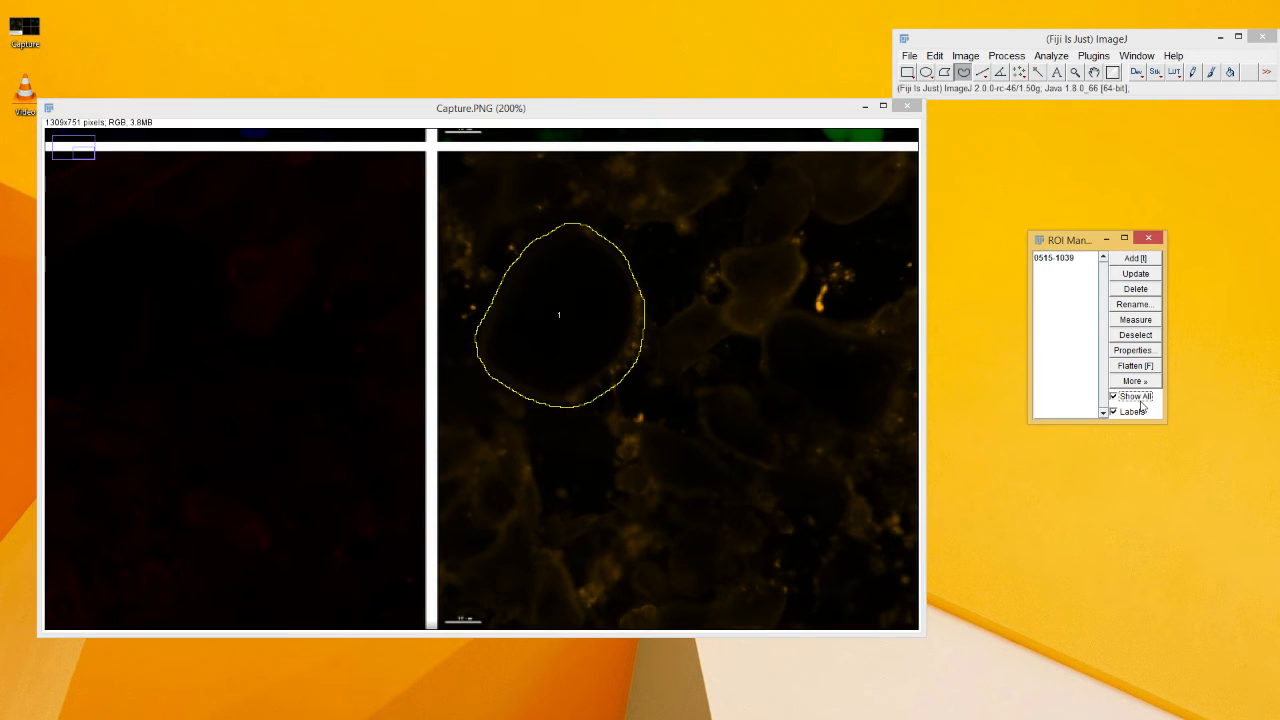
click(1142, 416)
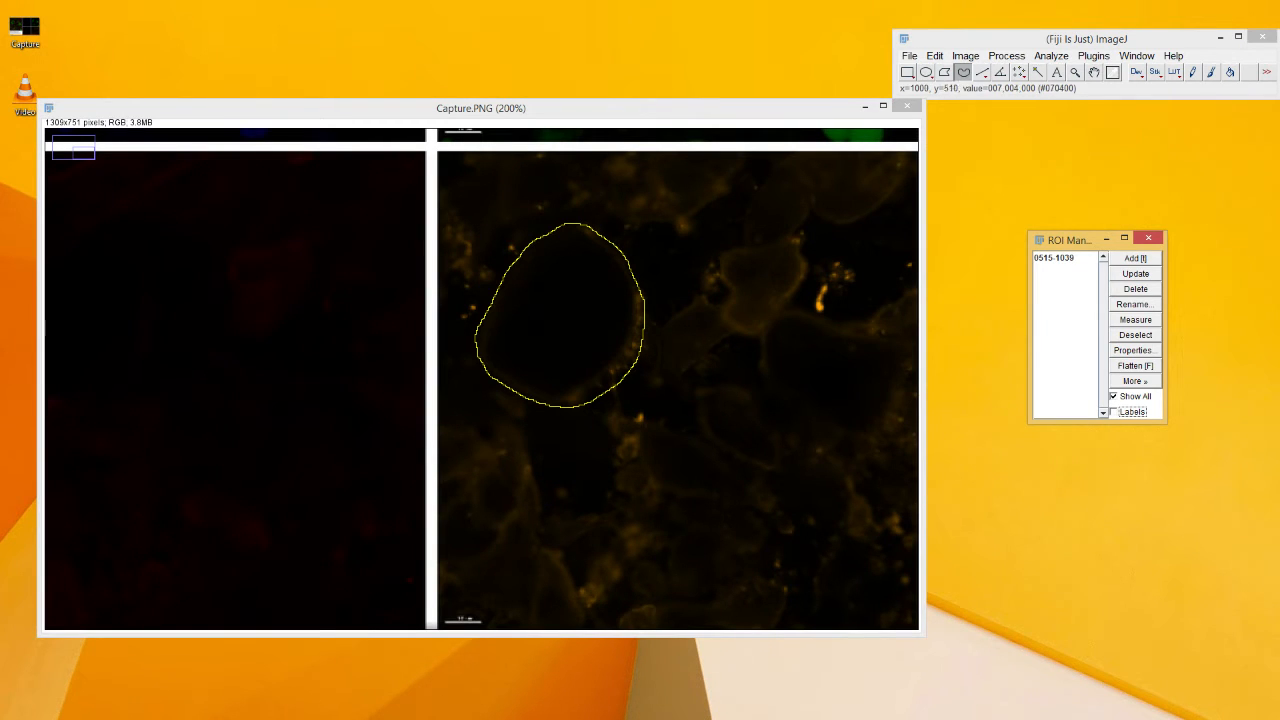
Trace a second freehand outline along the inner edge of the cell membrane and add it to the ROI Manager.
drag(489, 334, 489, 334)
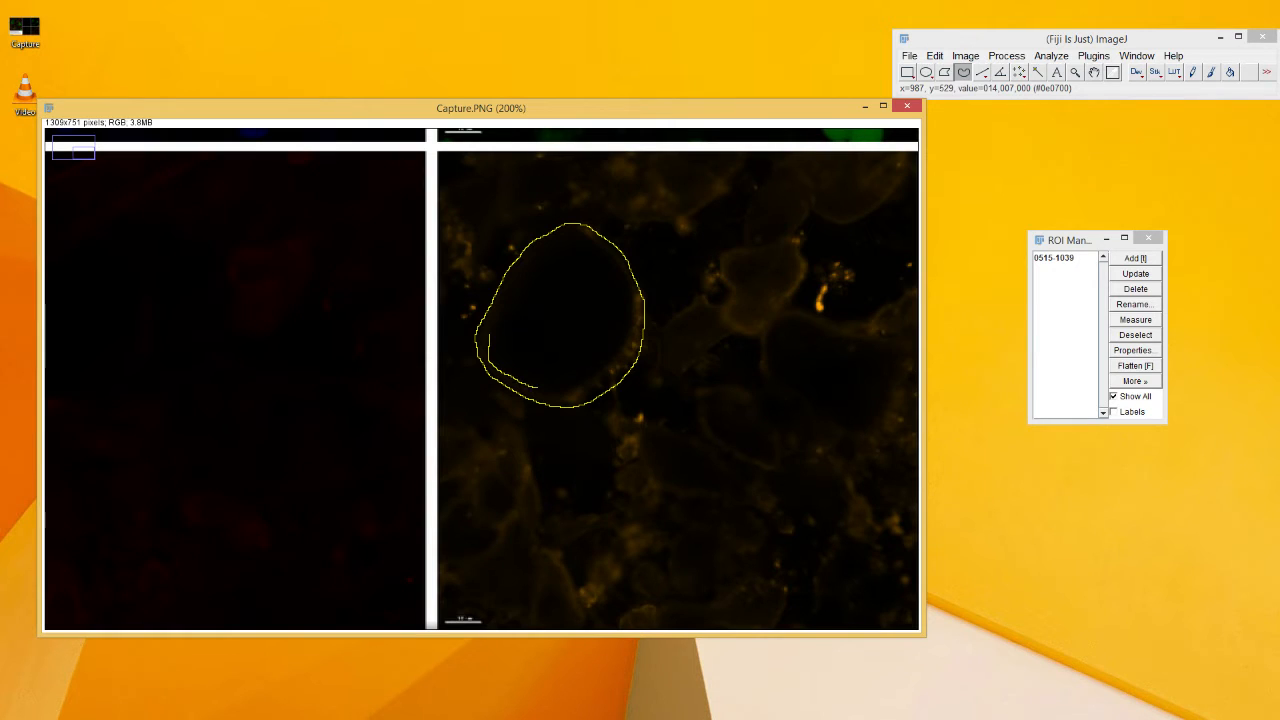
mouse_move(538, 388)
mouse_down()
mouse_move(557, 391)
mouse_move(628, 344)
mouse_up()
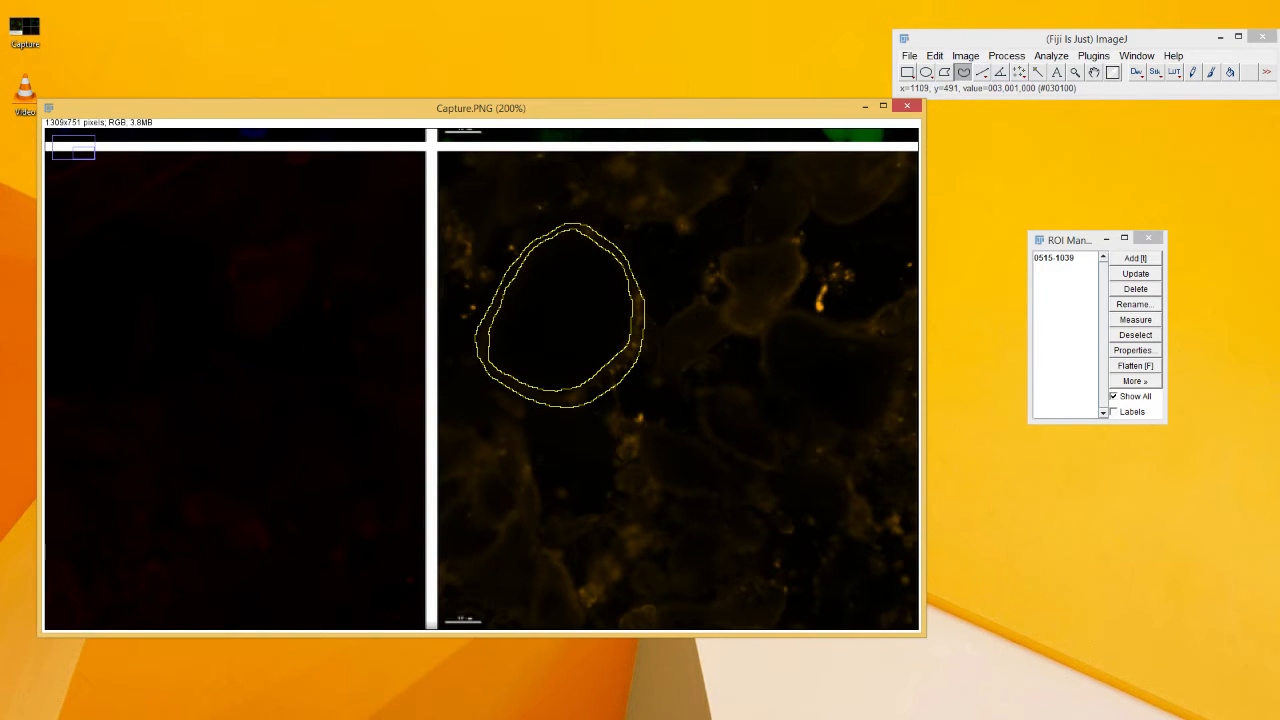
key(t)
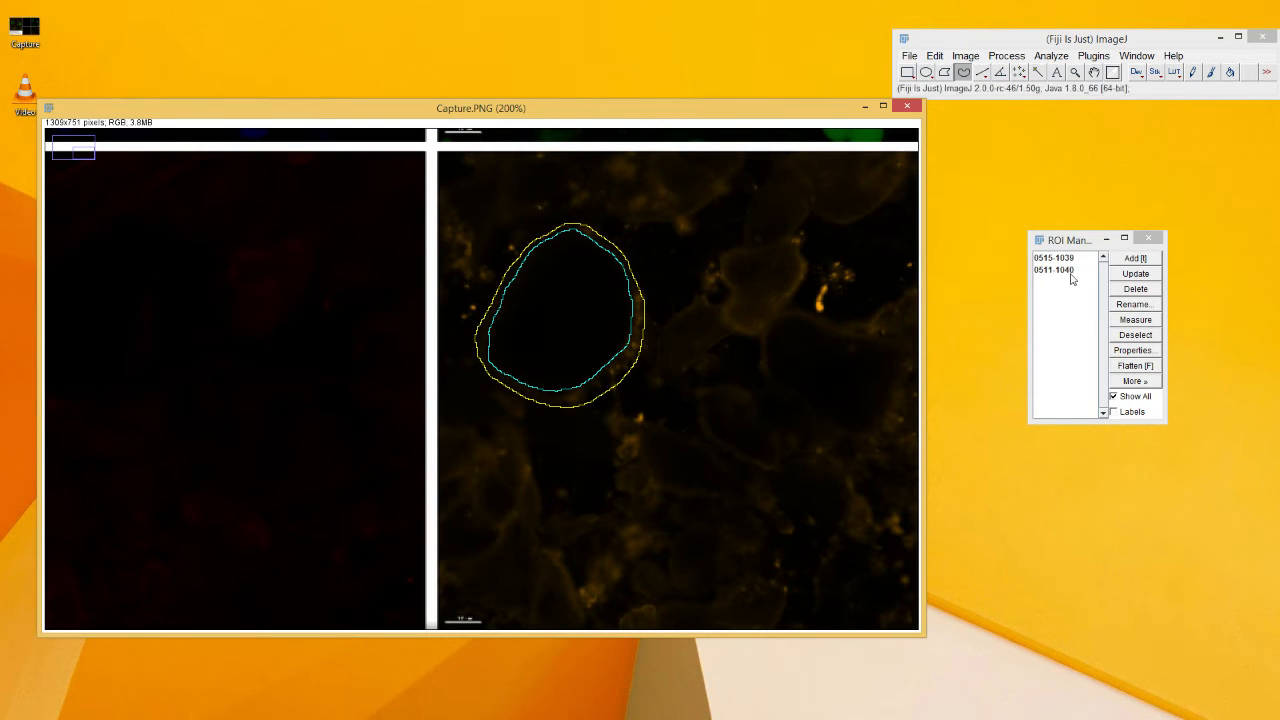
Exclude the perimeter from the measurement settings, keeping area, mean gray value and integrated density.
click(1062, 58)
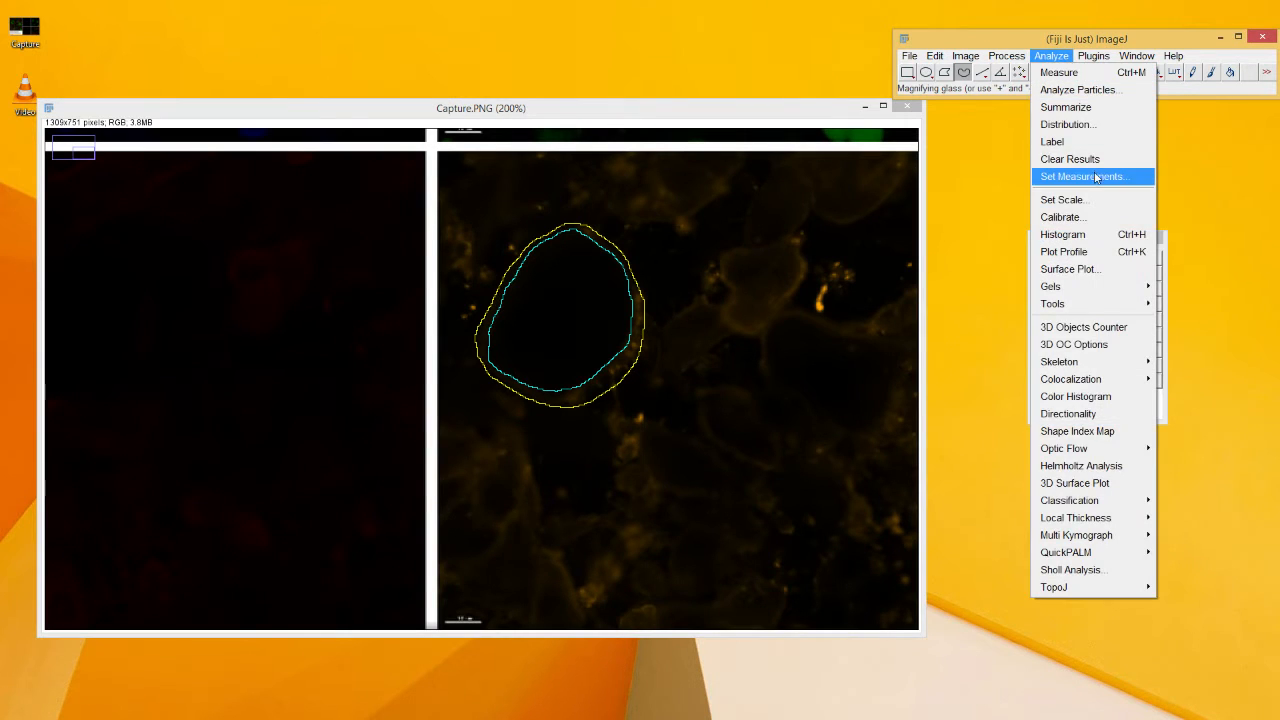
click(1098, 177)
drag(655, 115, 824, 151)
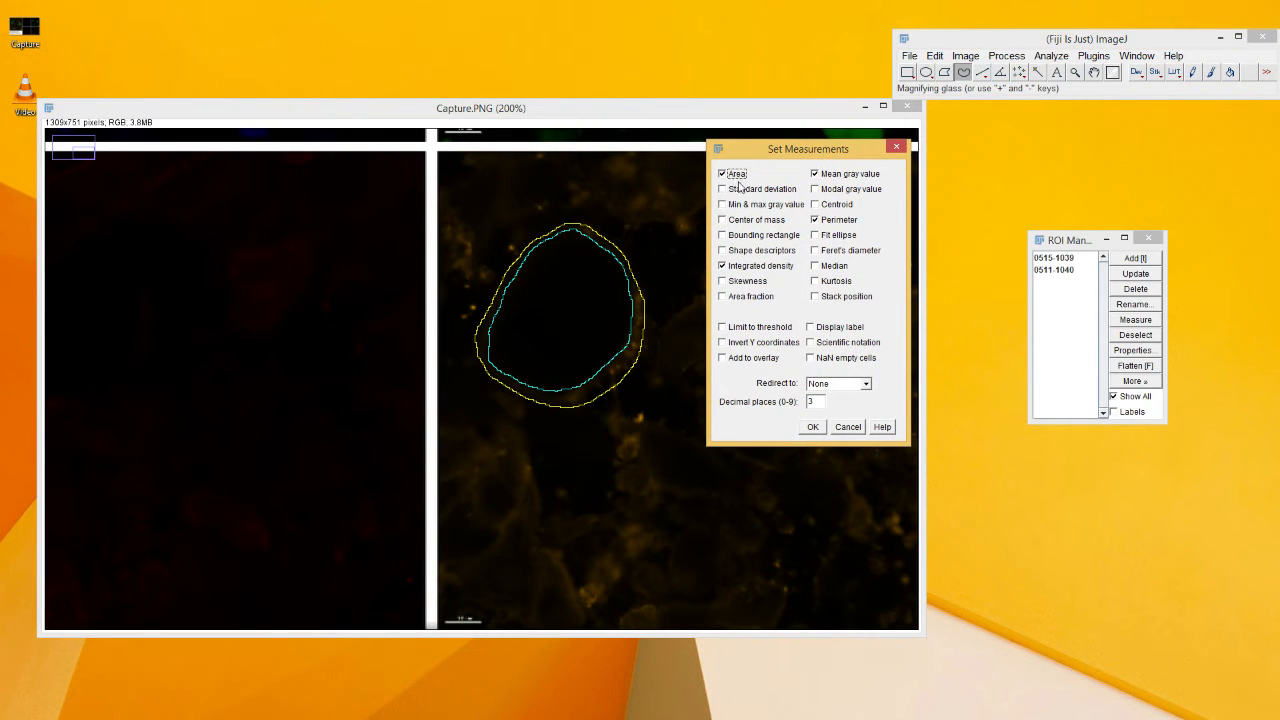
click(830, 222)
click(815, 427)
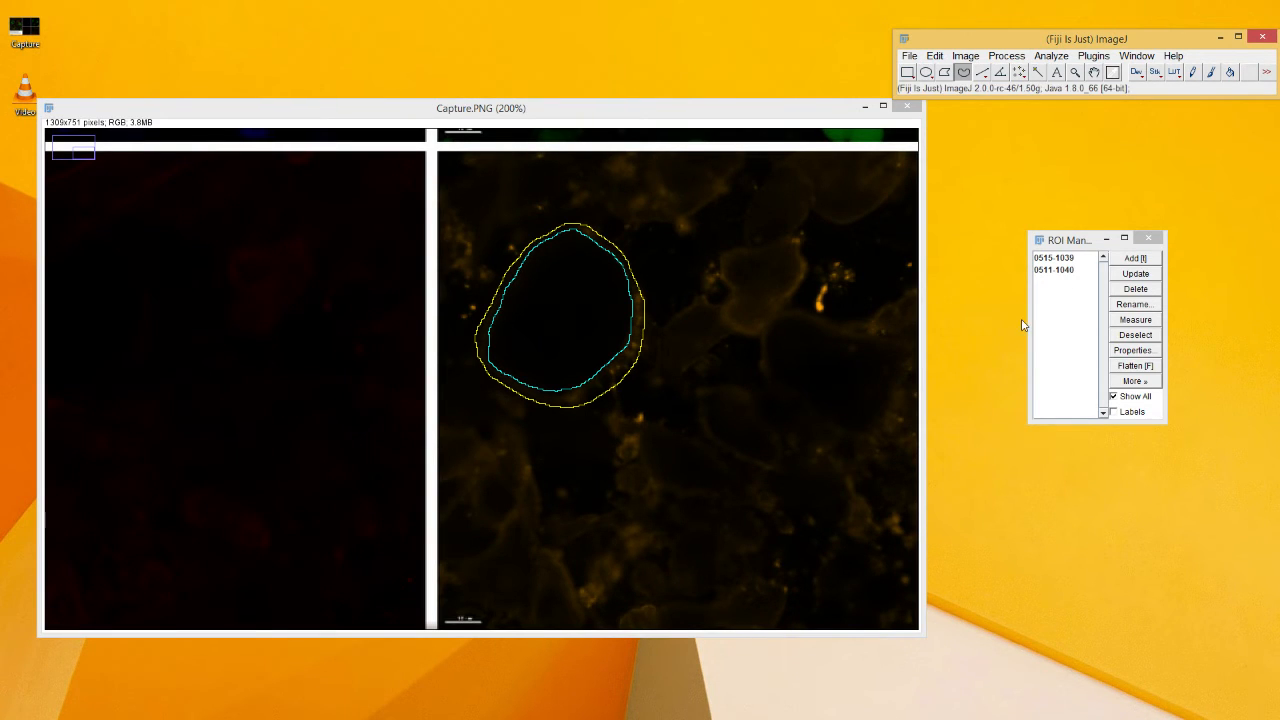
Run Multi Measure on the inner outline with one row per slice turned off.
click(1138, 381)
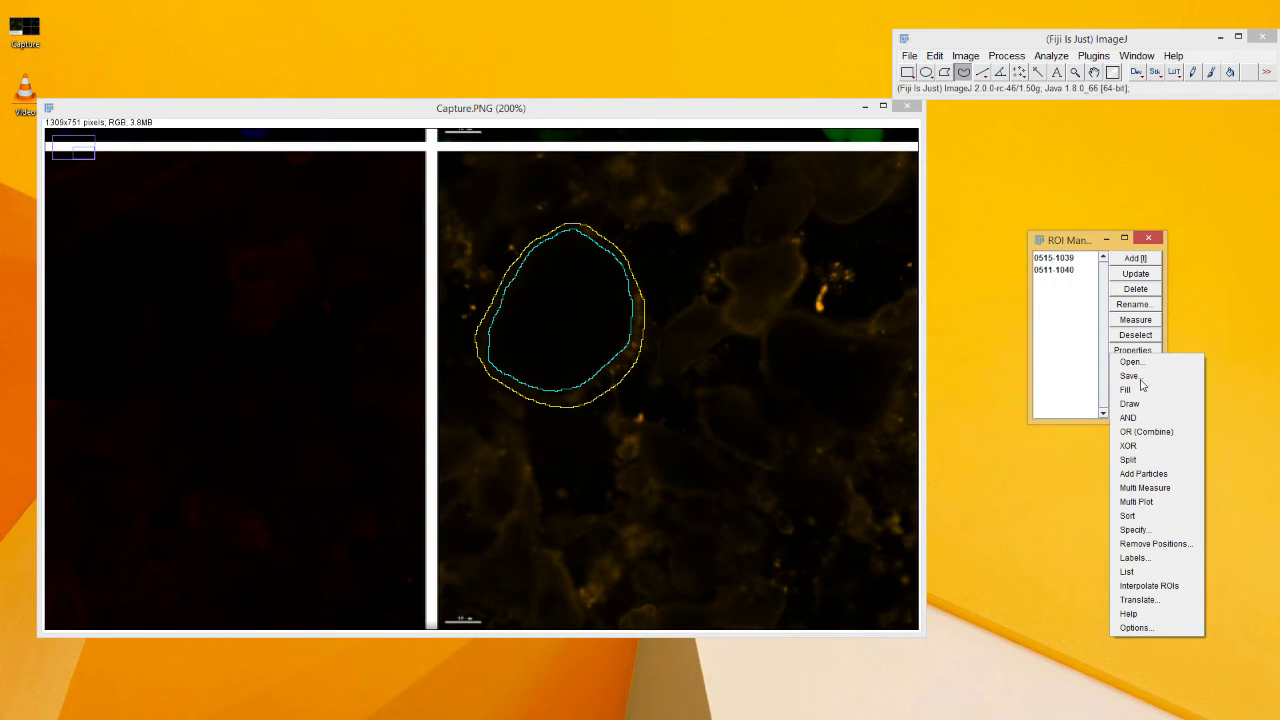
click(1093, 381)
click(1129, 380)
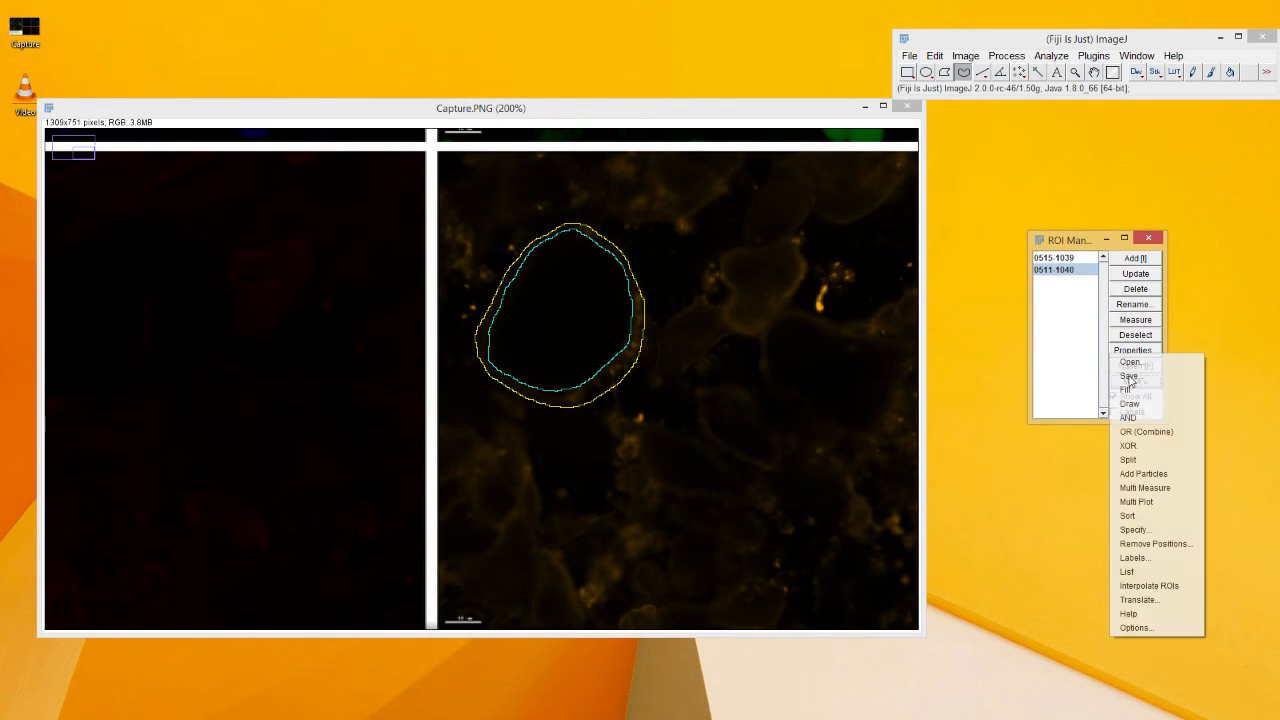
click(1166, 487)
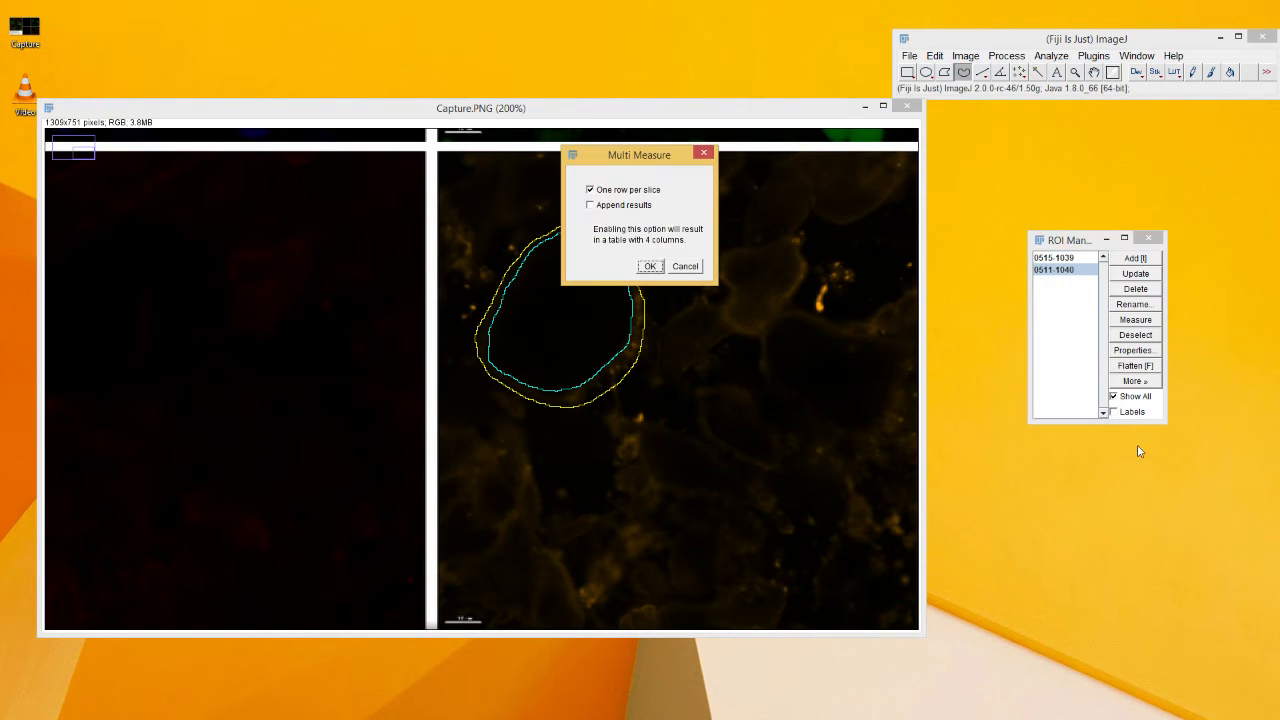
click(632, 193)
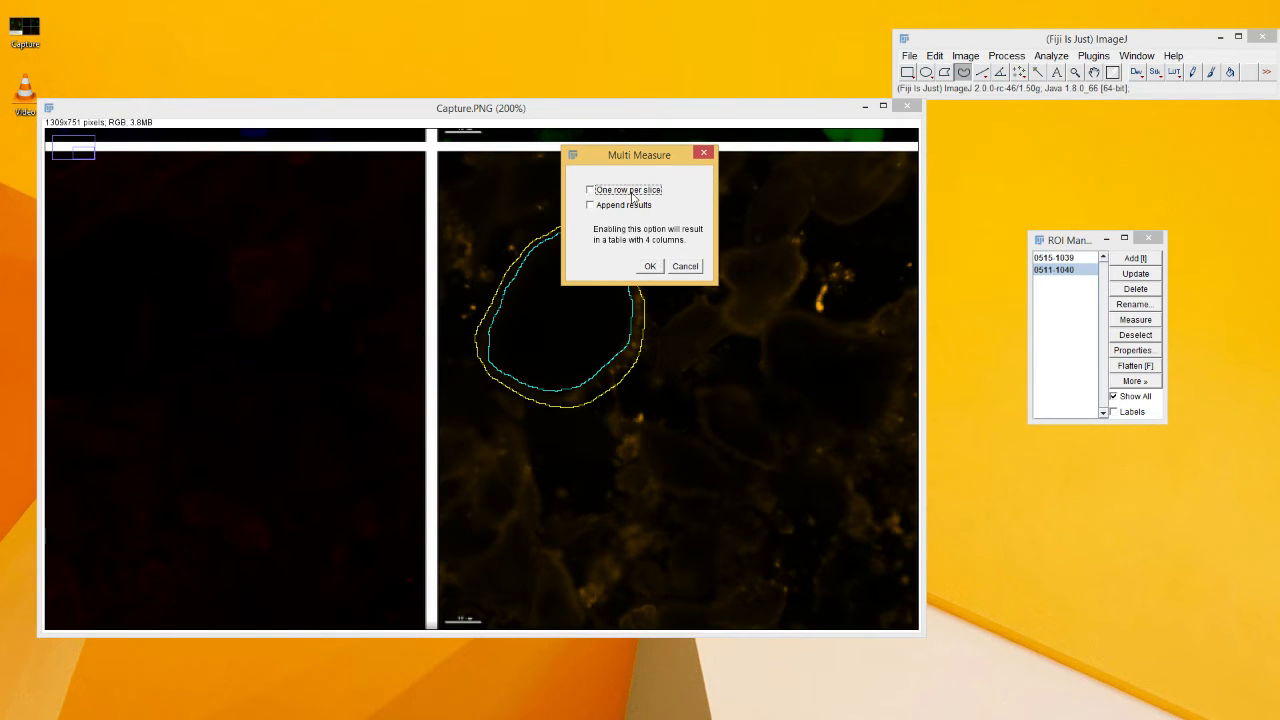
click(651, 266)
Close the results table for the inner outline without saving its measurements.
click(785, 345)
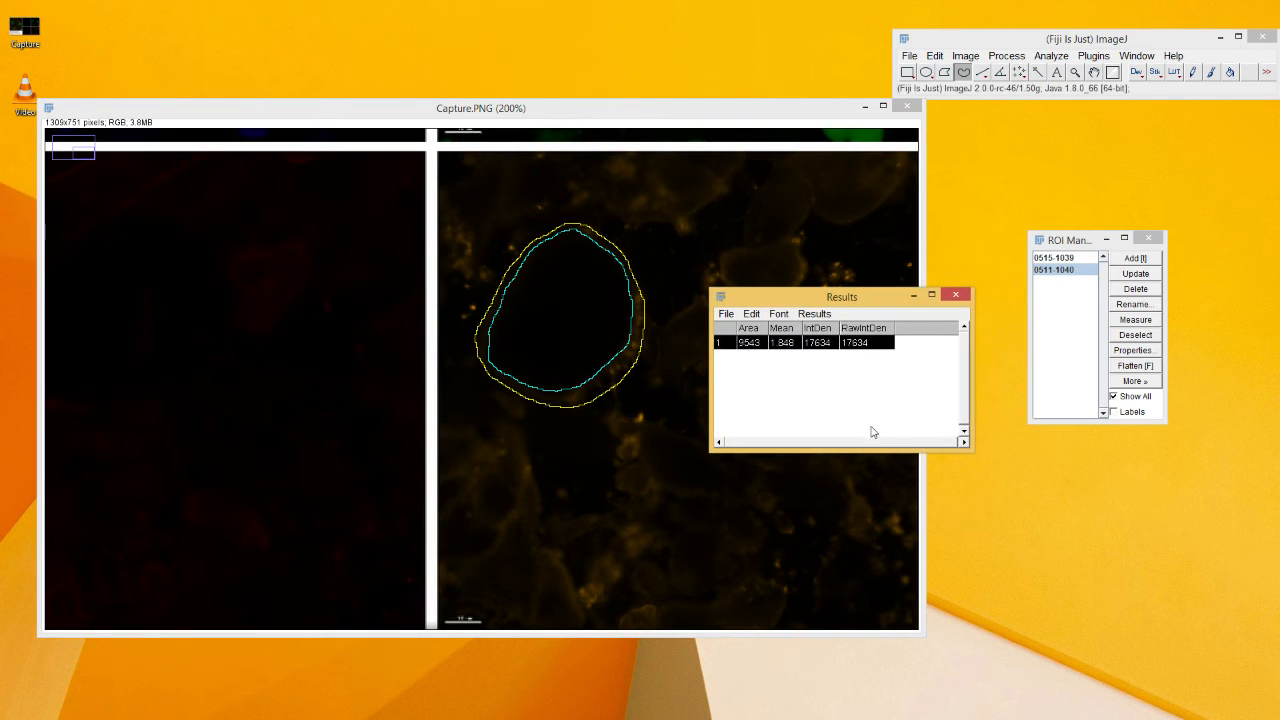
click(885, 401)
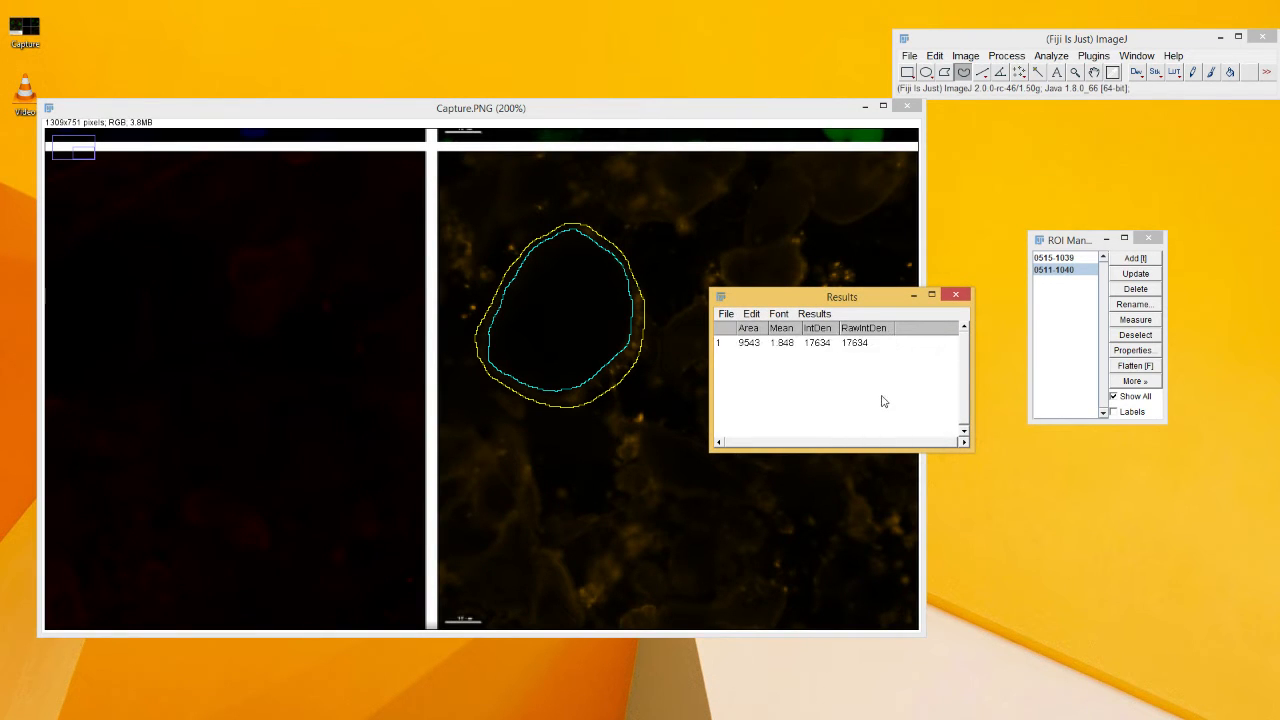
click(840, 344)
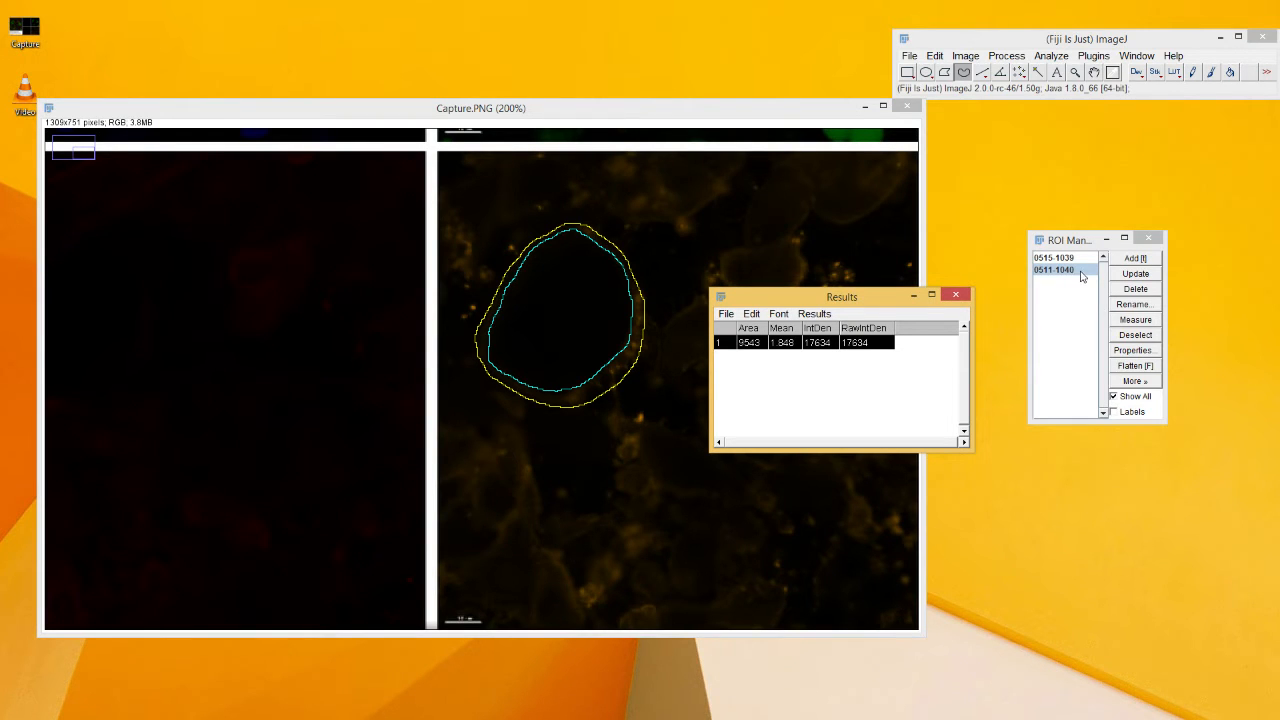
click(962, 298)
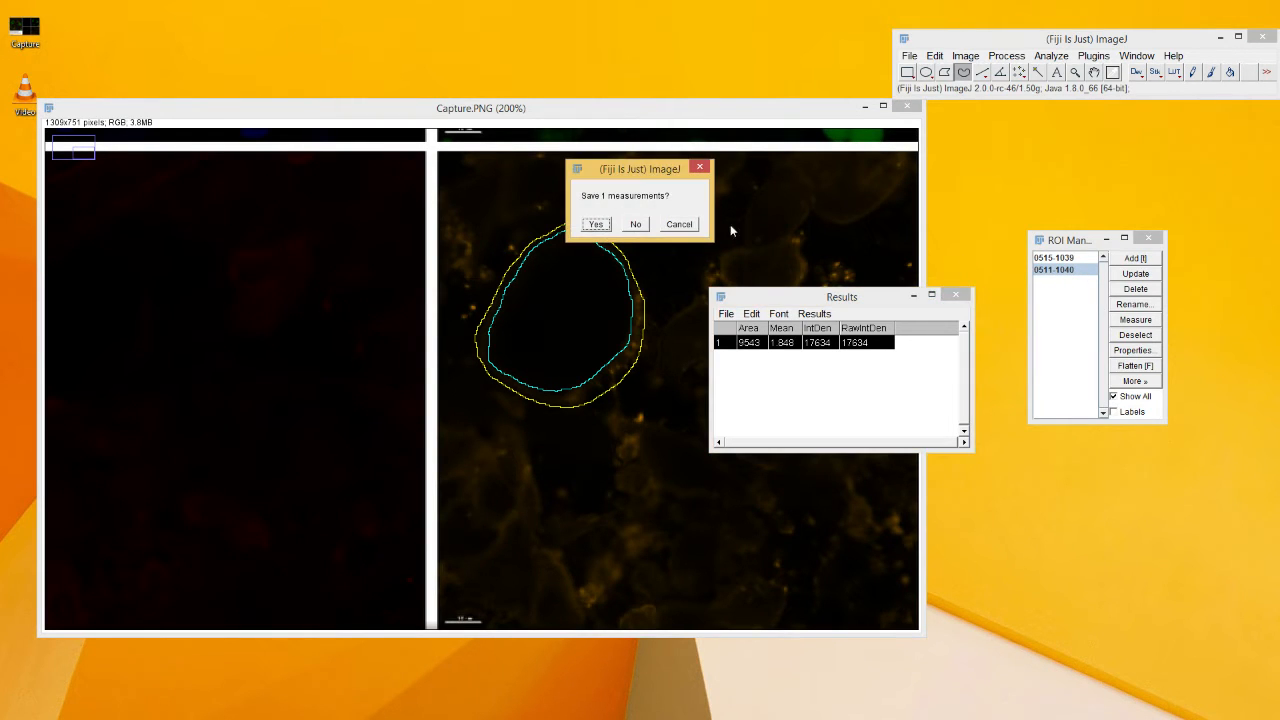
click(640, 224)
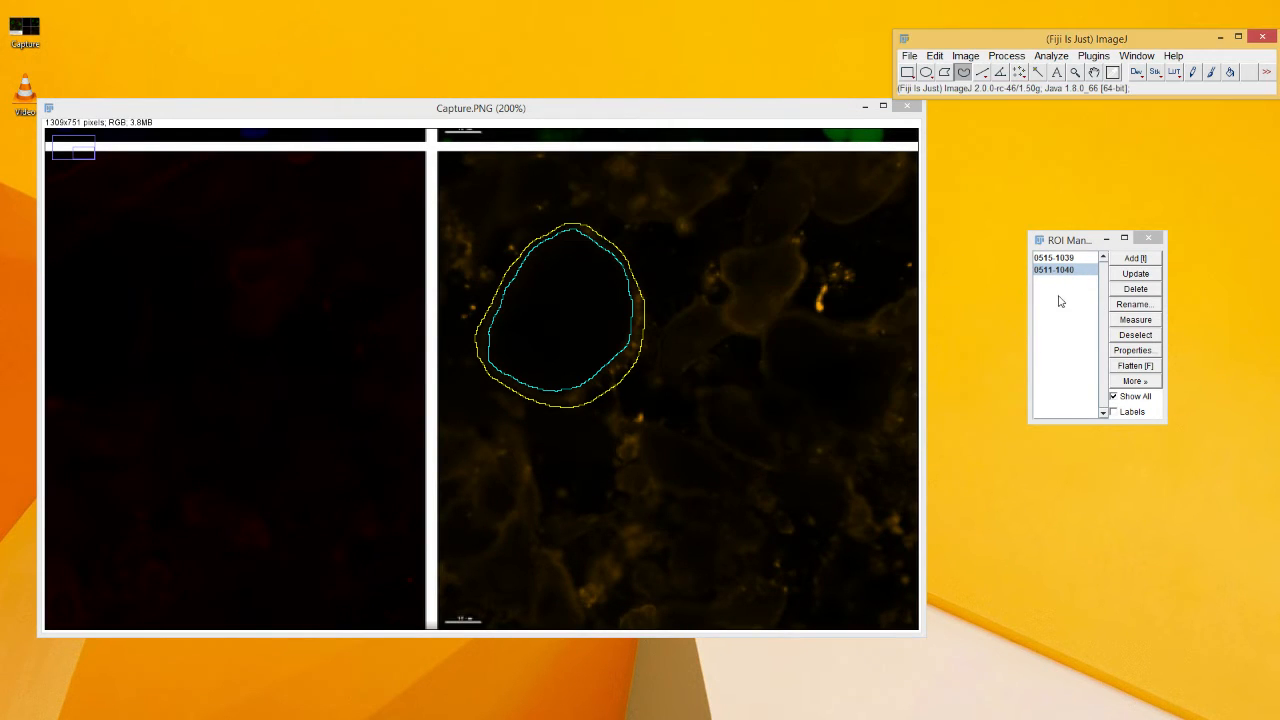
Deselect the stored regions in the ROI Manager and run Multi Measure on both outlines.
click(1142, 336)
click(1137, 382)
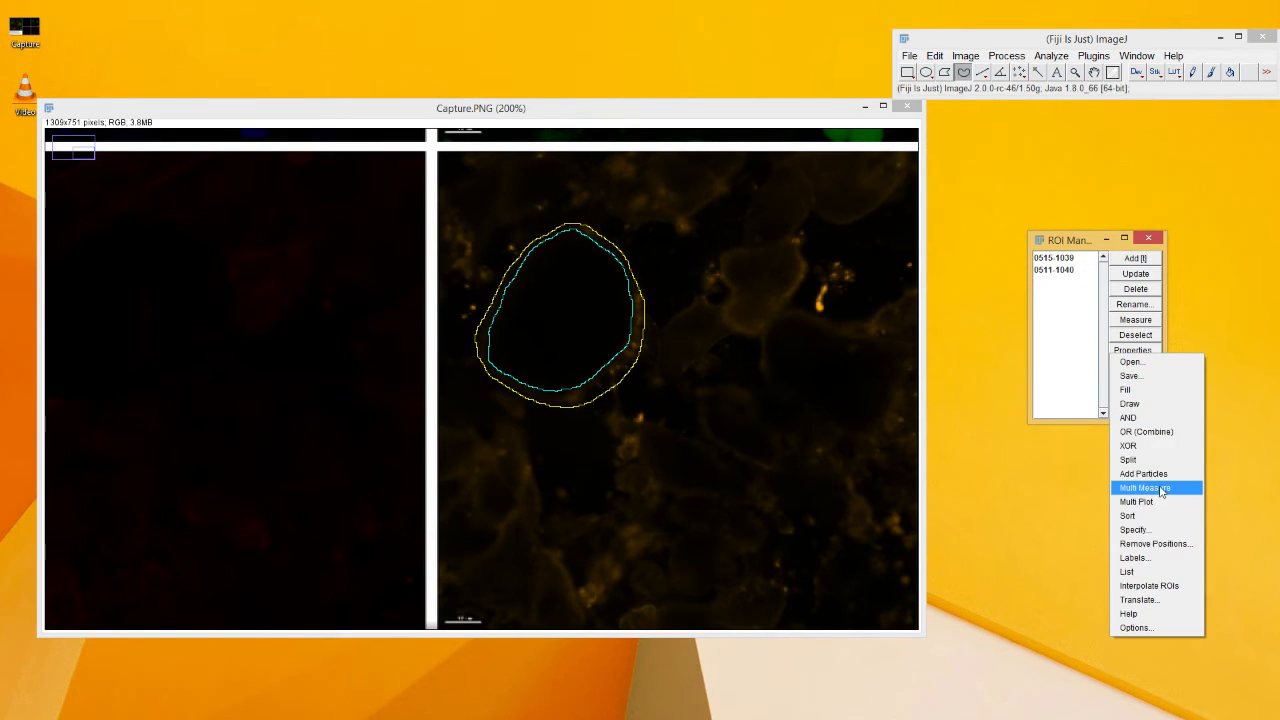
click(1145, 487)
click(655, 266)
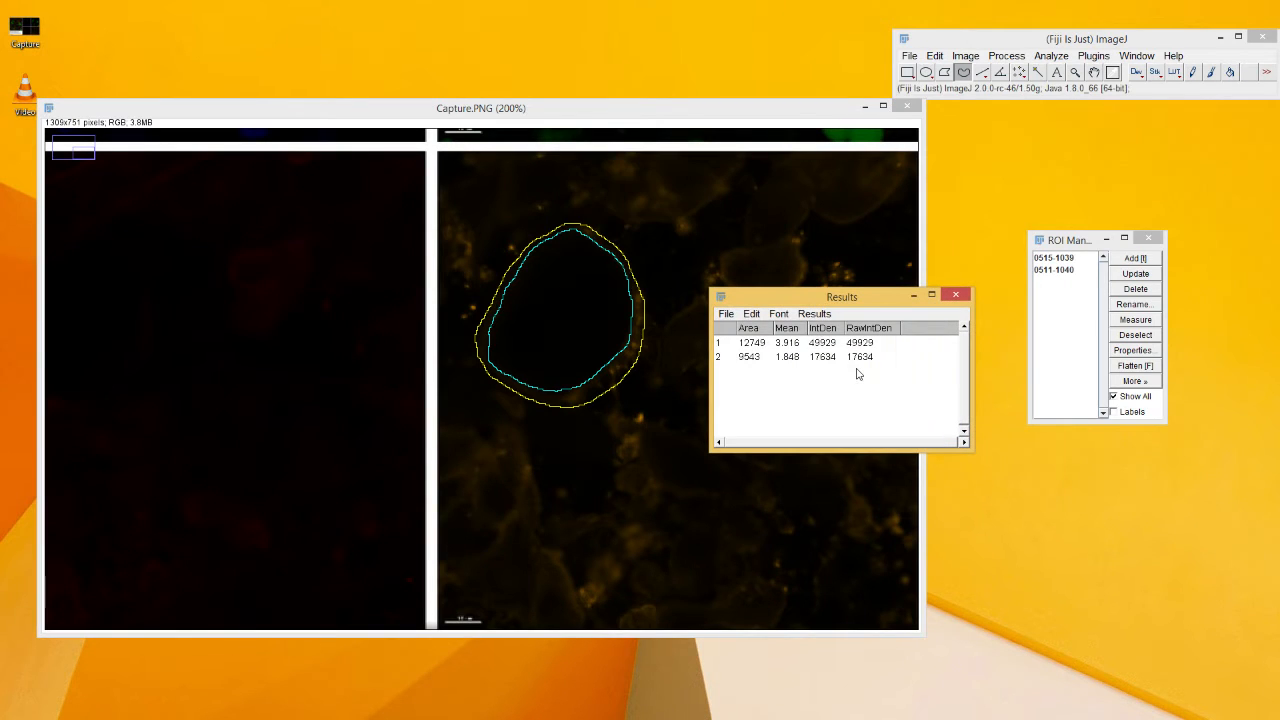
Select both measurement rows in the results table and copy them.
click(742, 345)
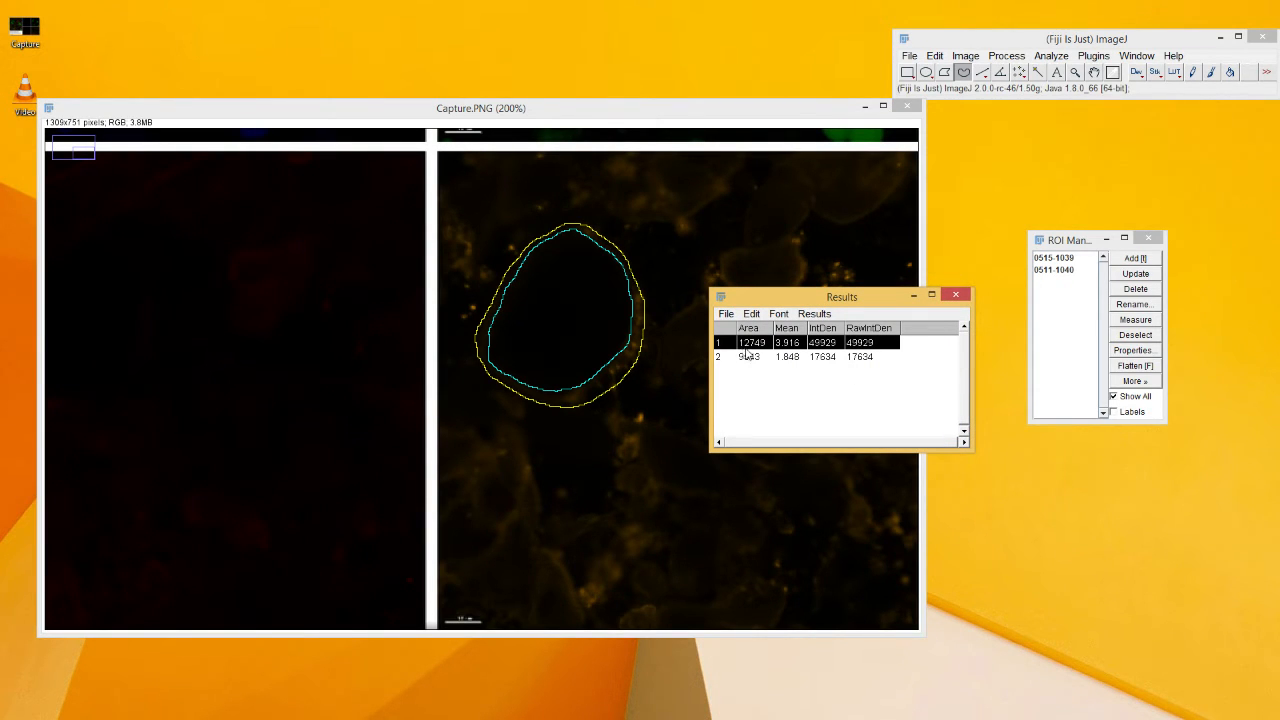
click(743, 358)
shift+click(745, 343)
key(ctrl+c)
drag(810, 300, 557, 320)
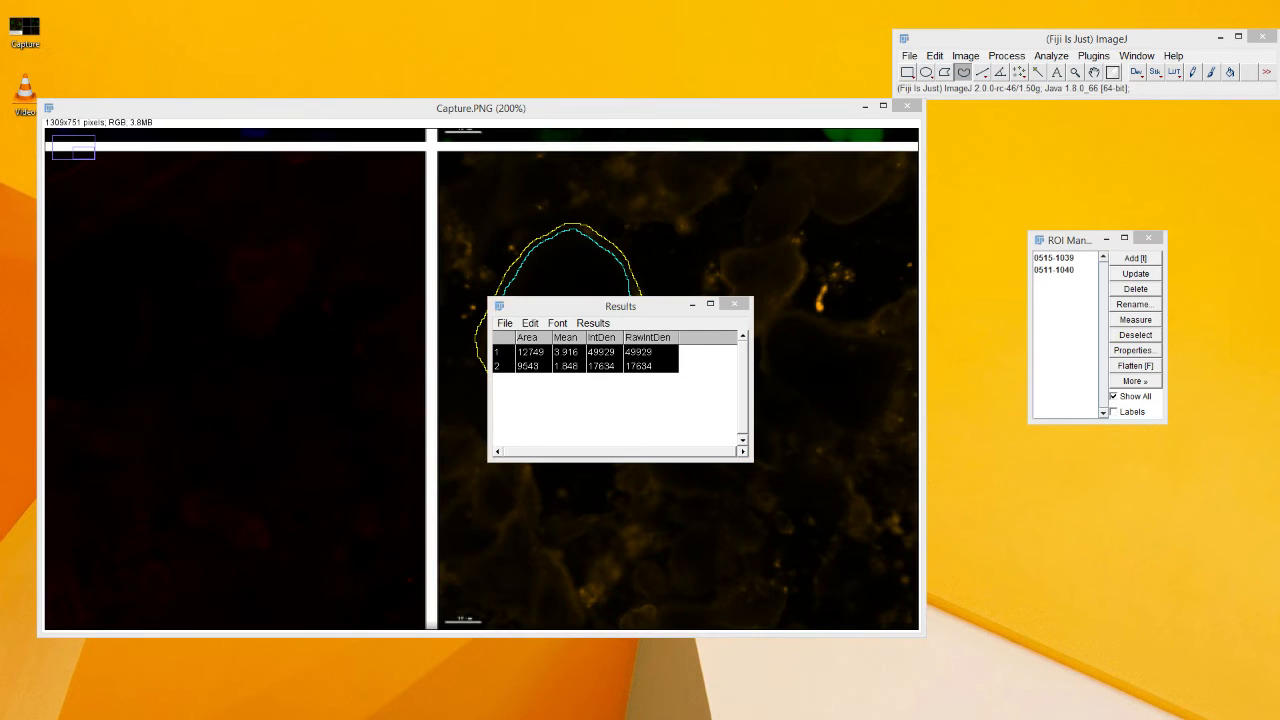
Switch to the Excel worksheet and paste the copied measurements starting at cell A7.
drag(0, 10, 777, 153)
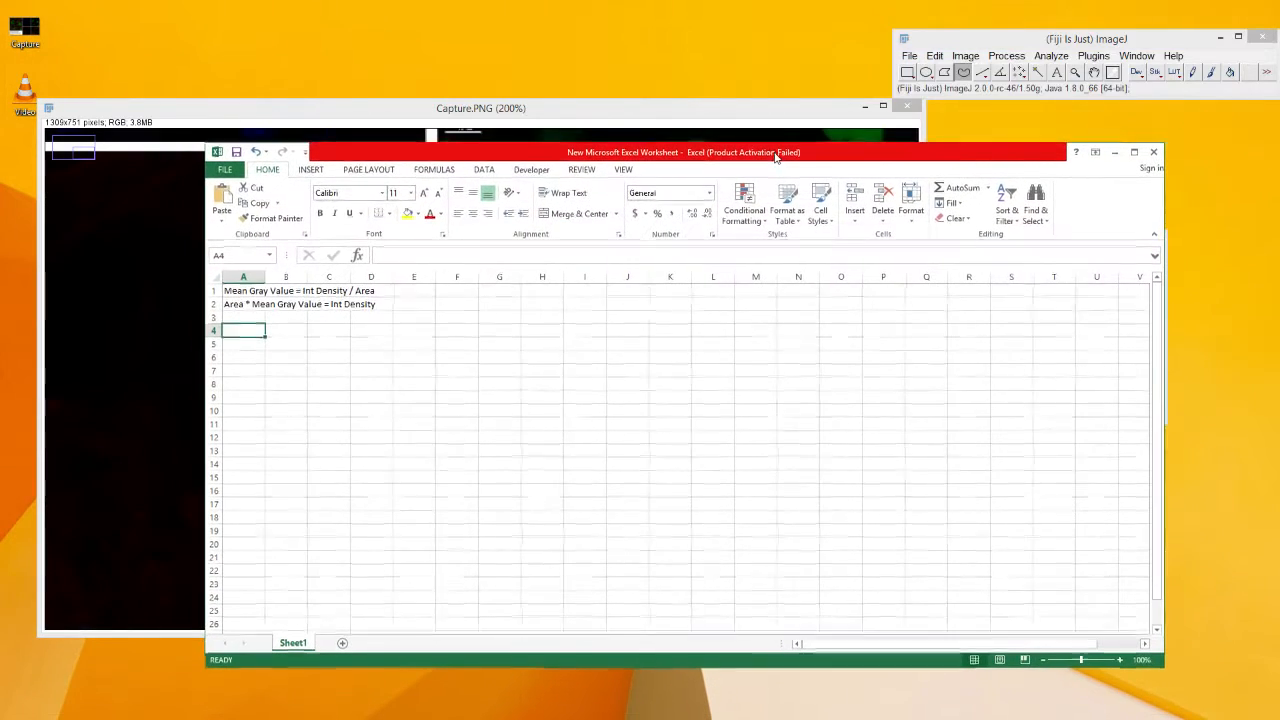
click(243, 371)
key(ctrl+v)
Label the pasted columns Area, Mean and Int Density in cells B6, C6 and D6.
click(286, 357)
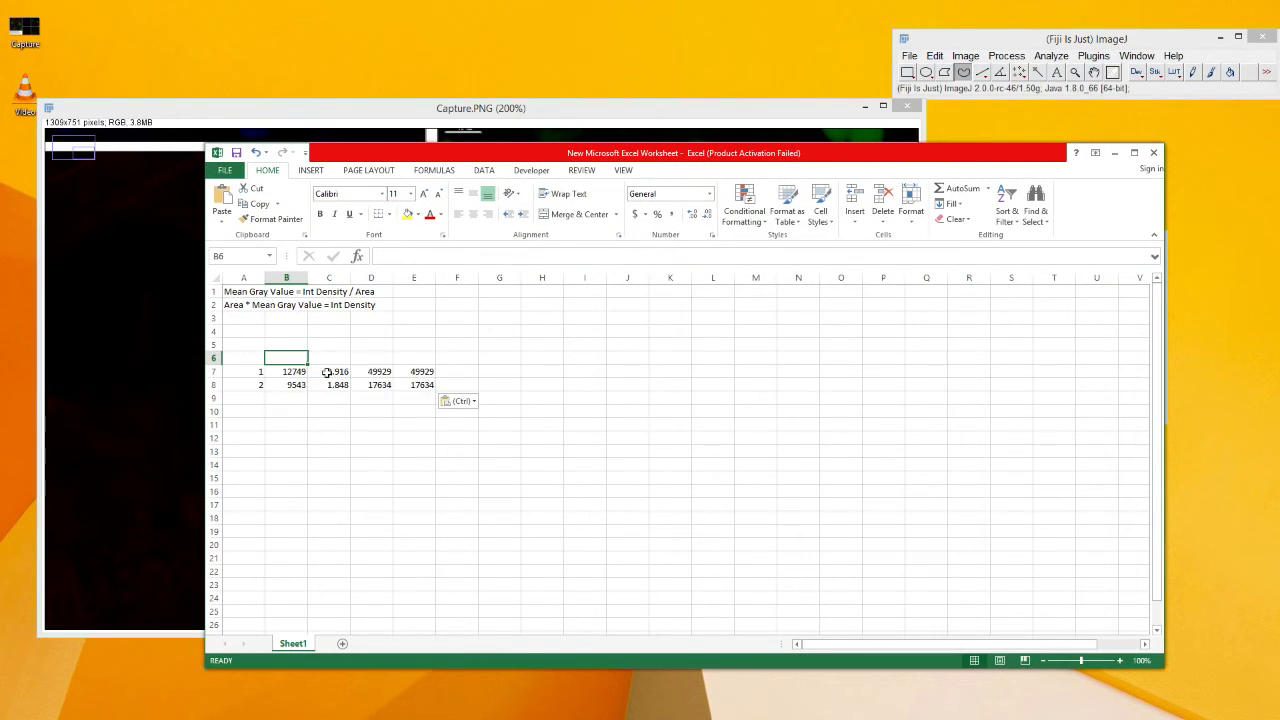
text(Area)
key(Tab)
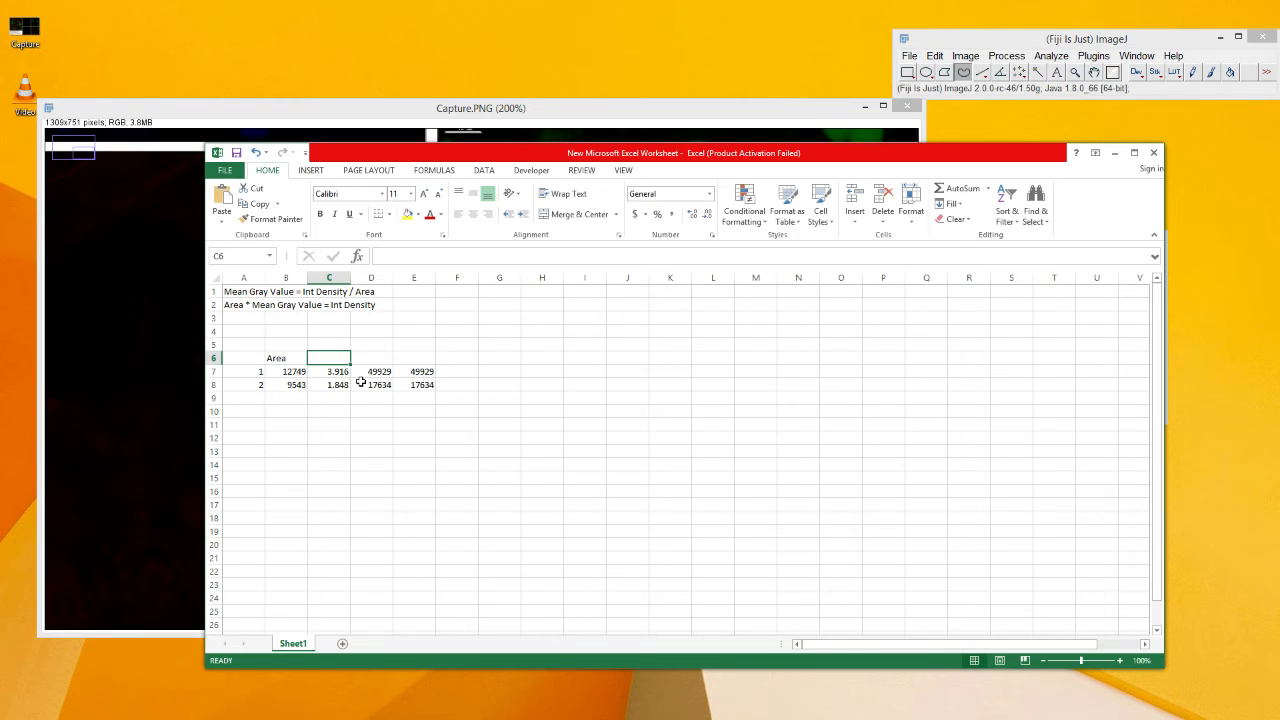
text(Mean)
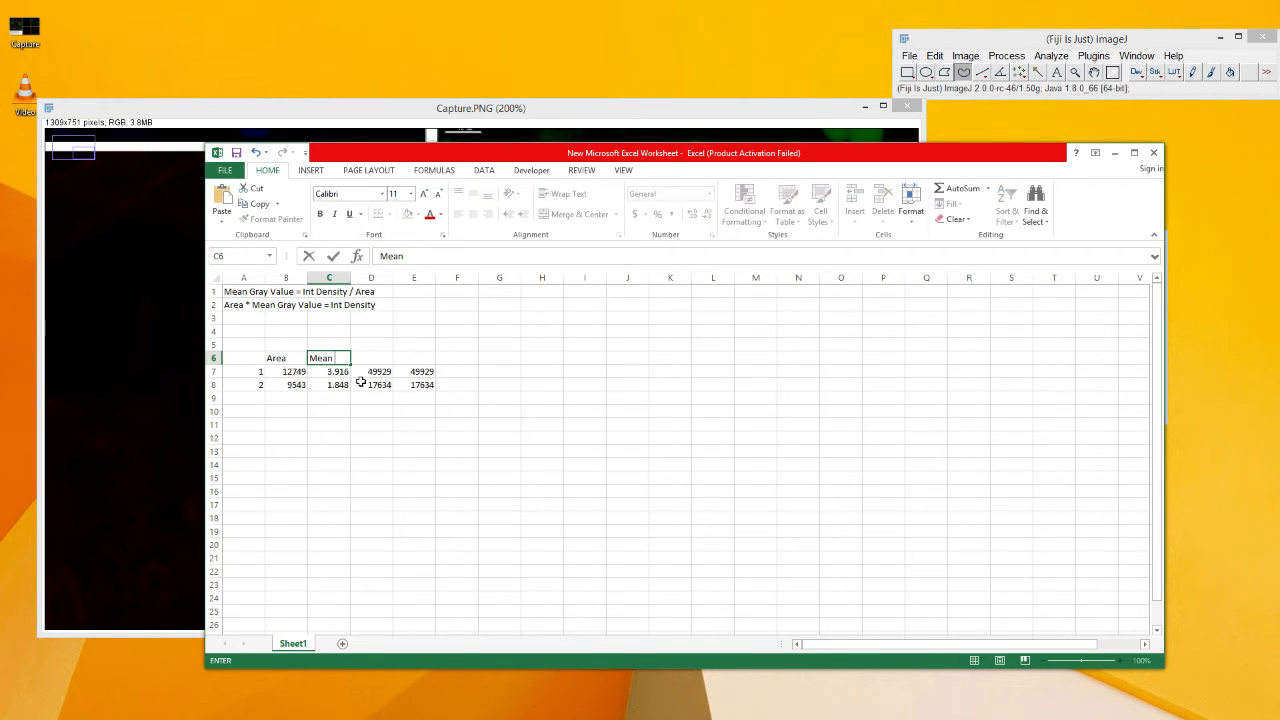
key(Tab)
text(Int D)
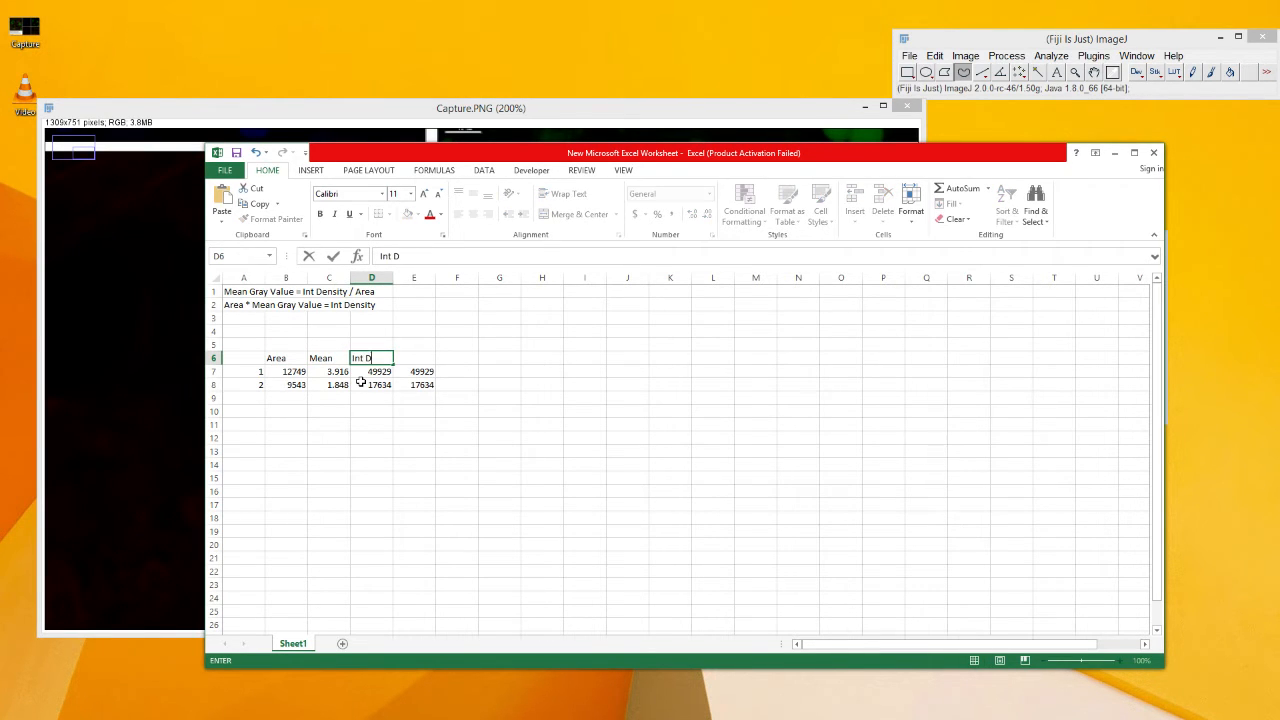
text(ensity)
click(337, 421)
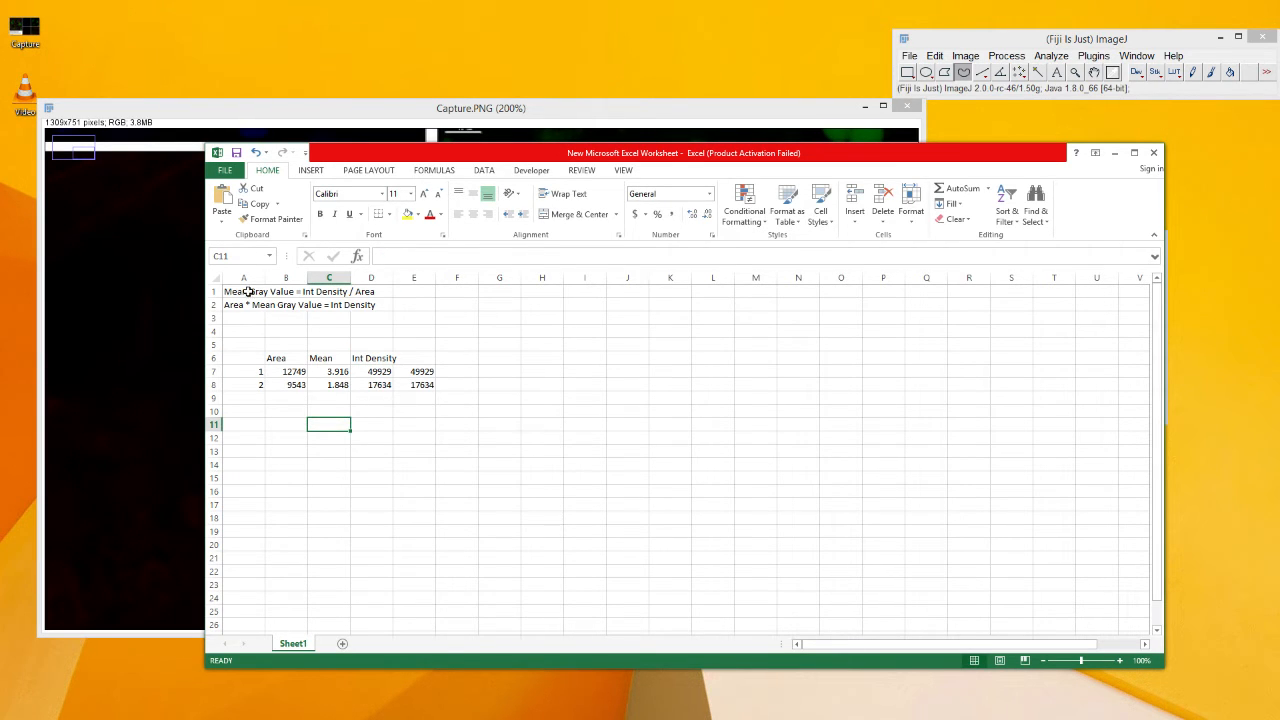
drag(248, 291, 246, 304)
click(286, 317)
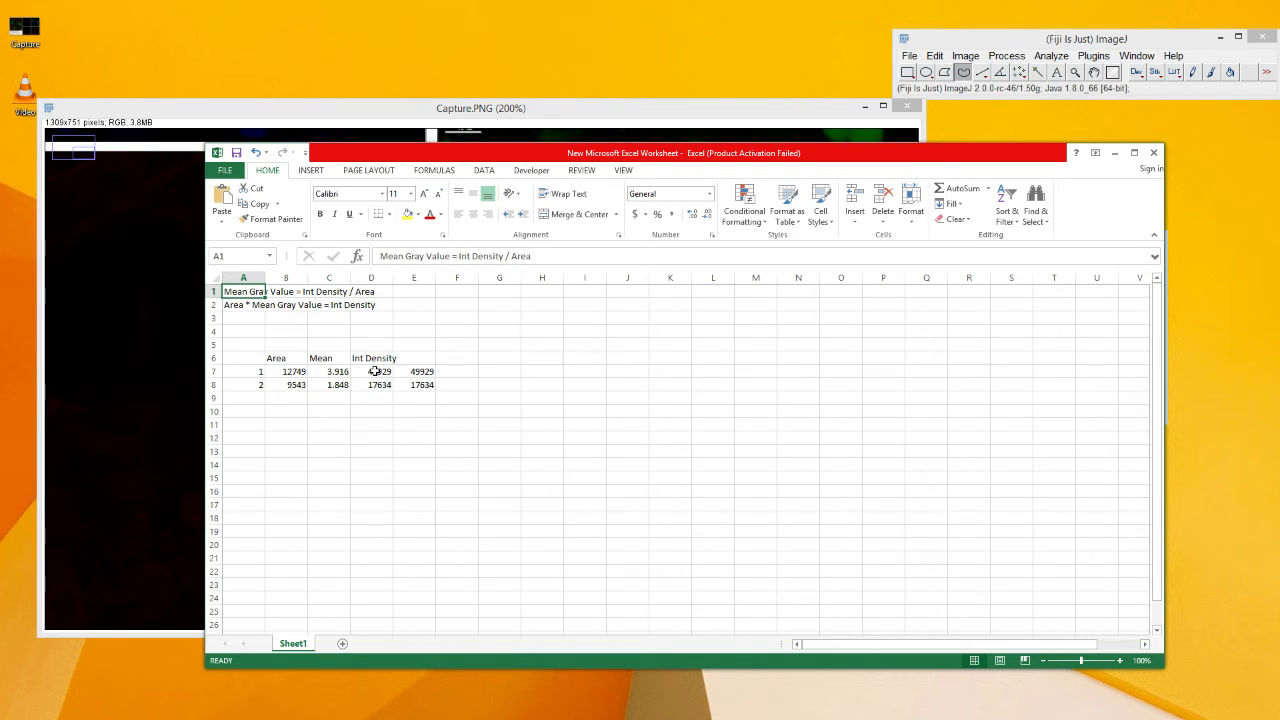
drag(490, 155, 403, 164)
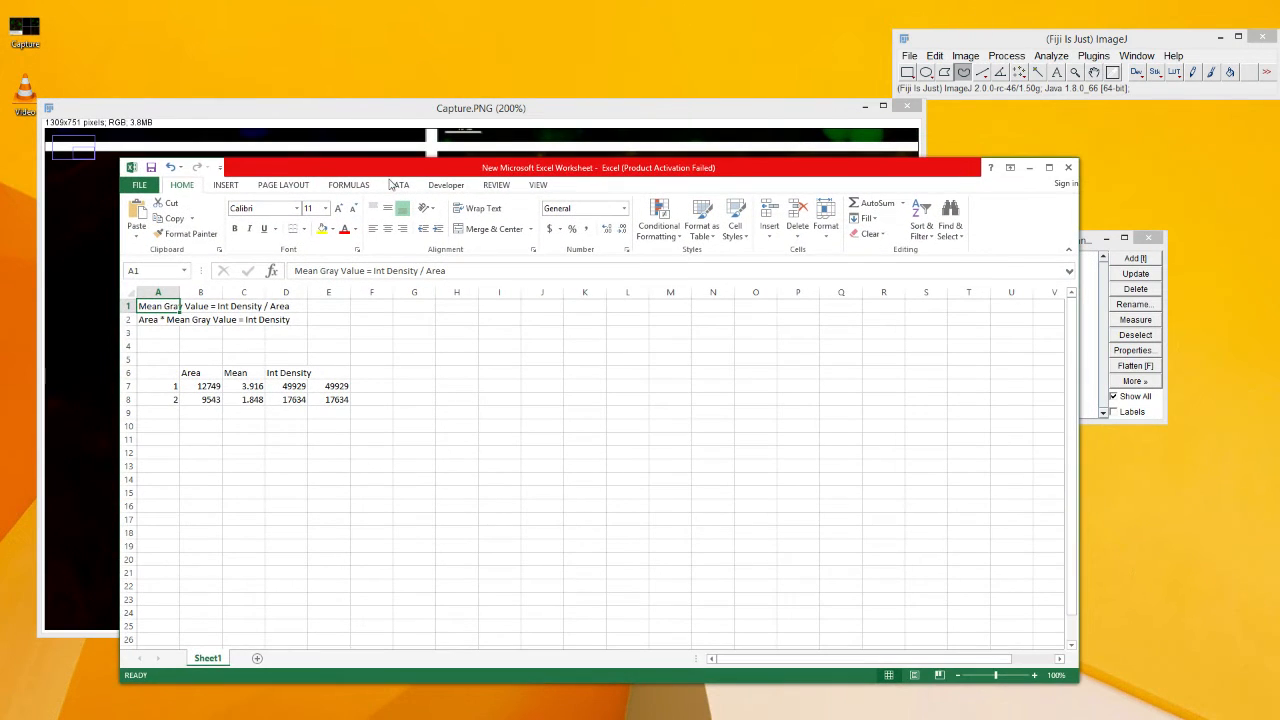
click(214, 386)
Calculate the ring's area in F7 by subtracting the inner area from the outer area with =B7-B8.
click(370, 386)
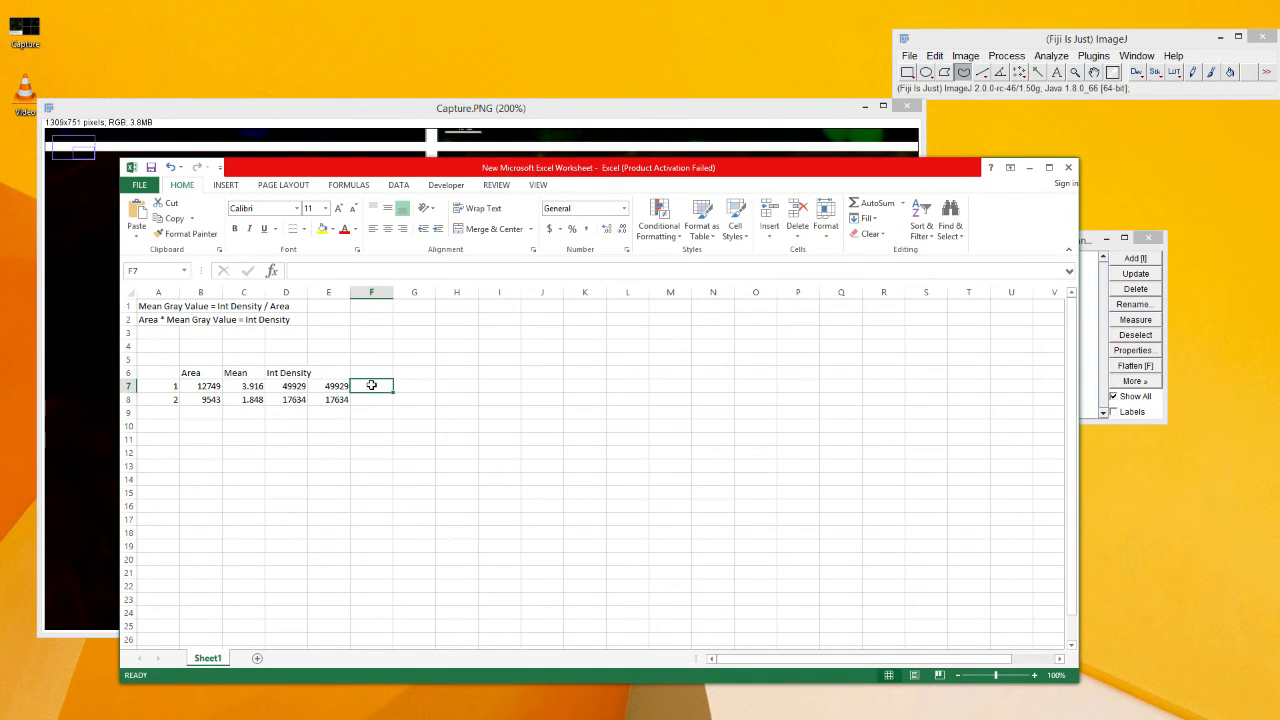
text(=)
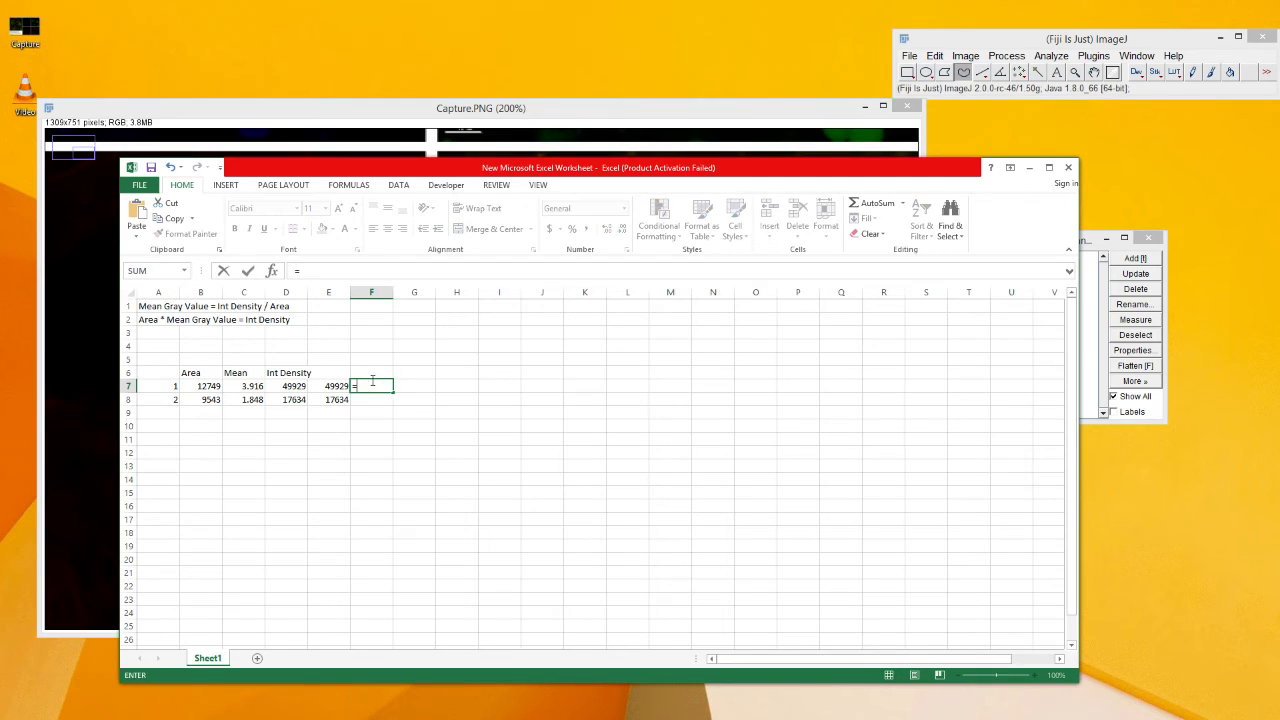
click(214, 386)
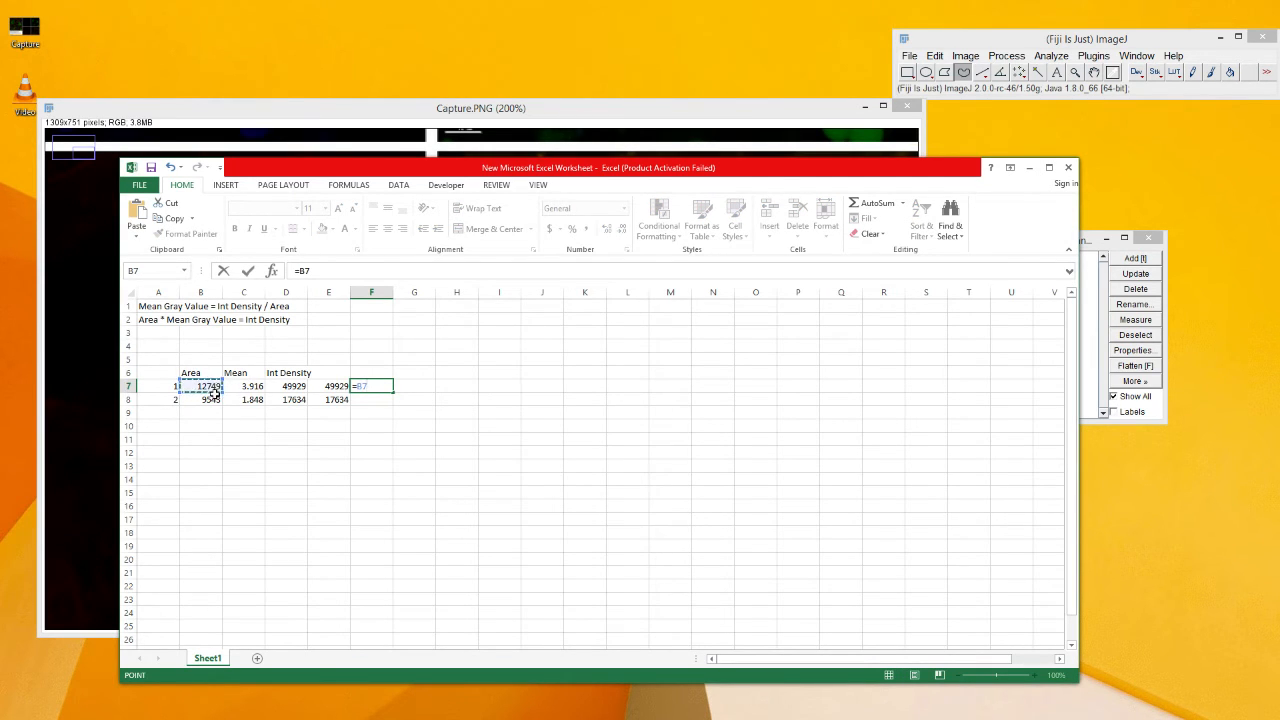
text(-)
click(214, 399)
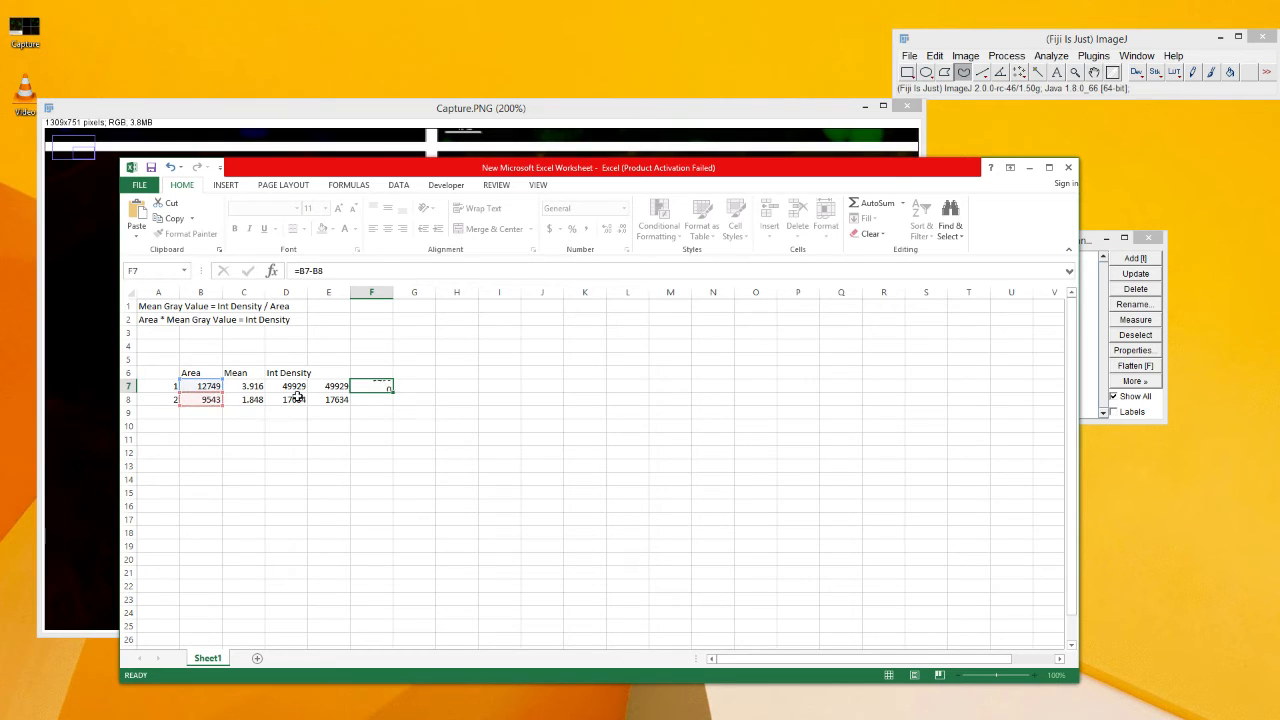
key(Return)
Enter the header "New Area (of the ring)" in F6 above the area difference.
click(378, 372)
text(New)
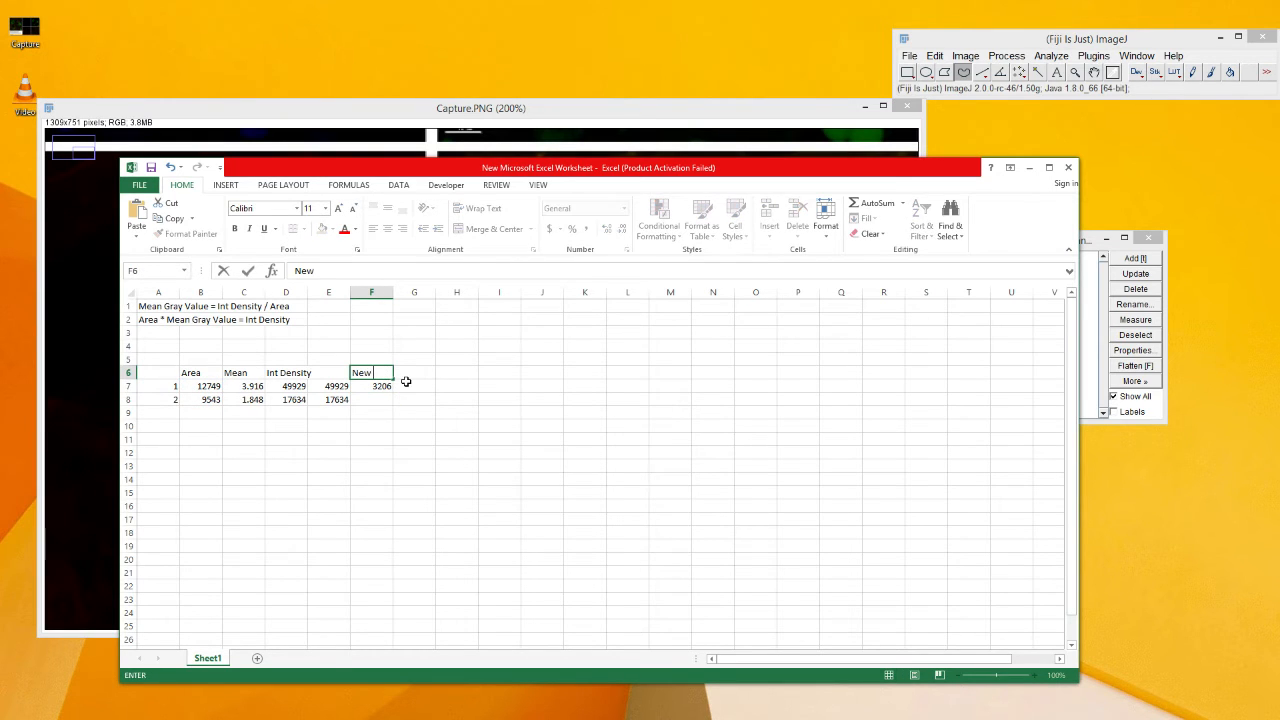
text( Area (of the ring))
key(Return)
click(414, 412)
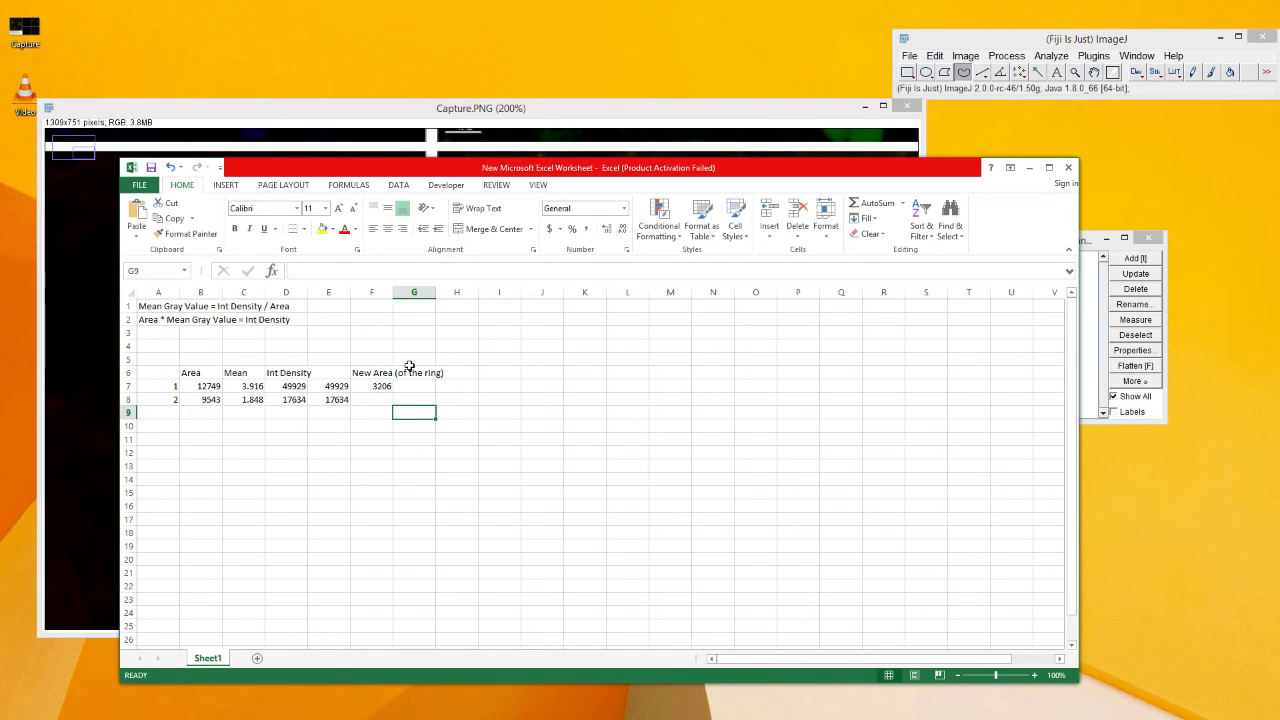
Calculate the ring's integrated density in G7 as the outer minus the inner value with =D7-D8.
click(289, 387)
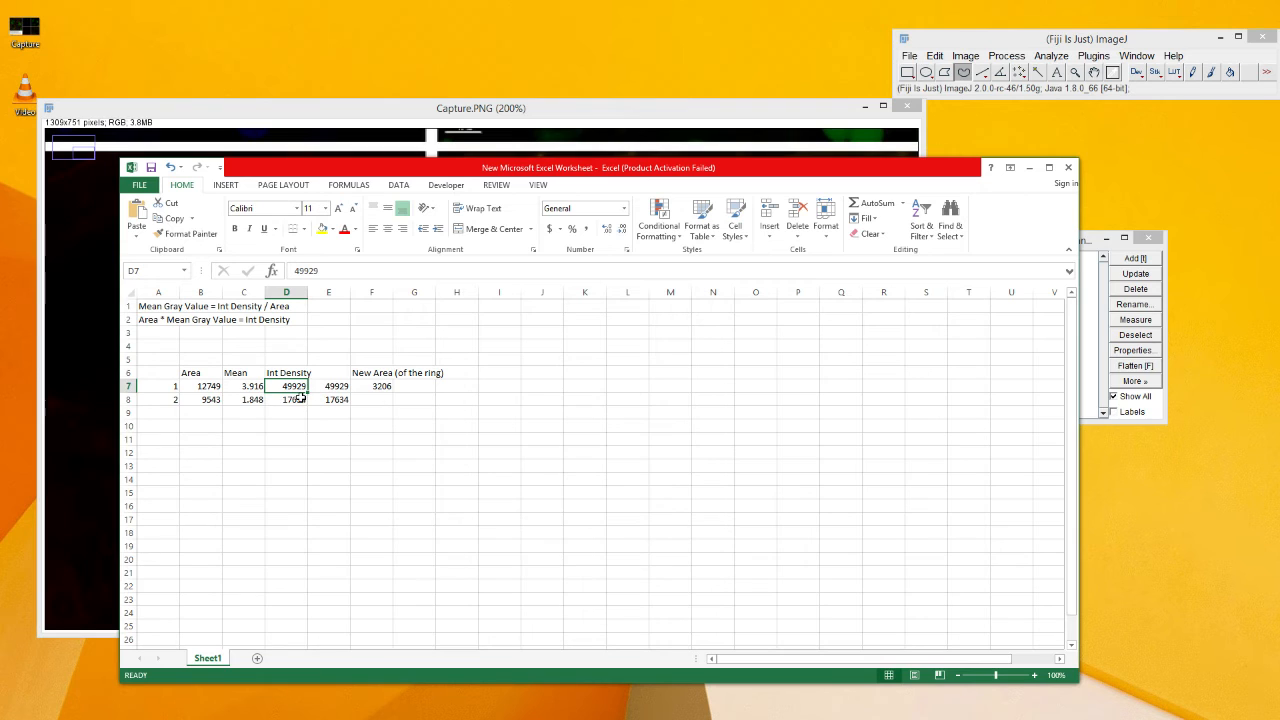
click(297, 400)
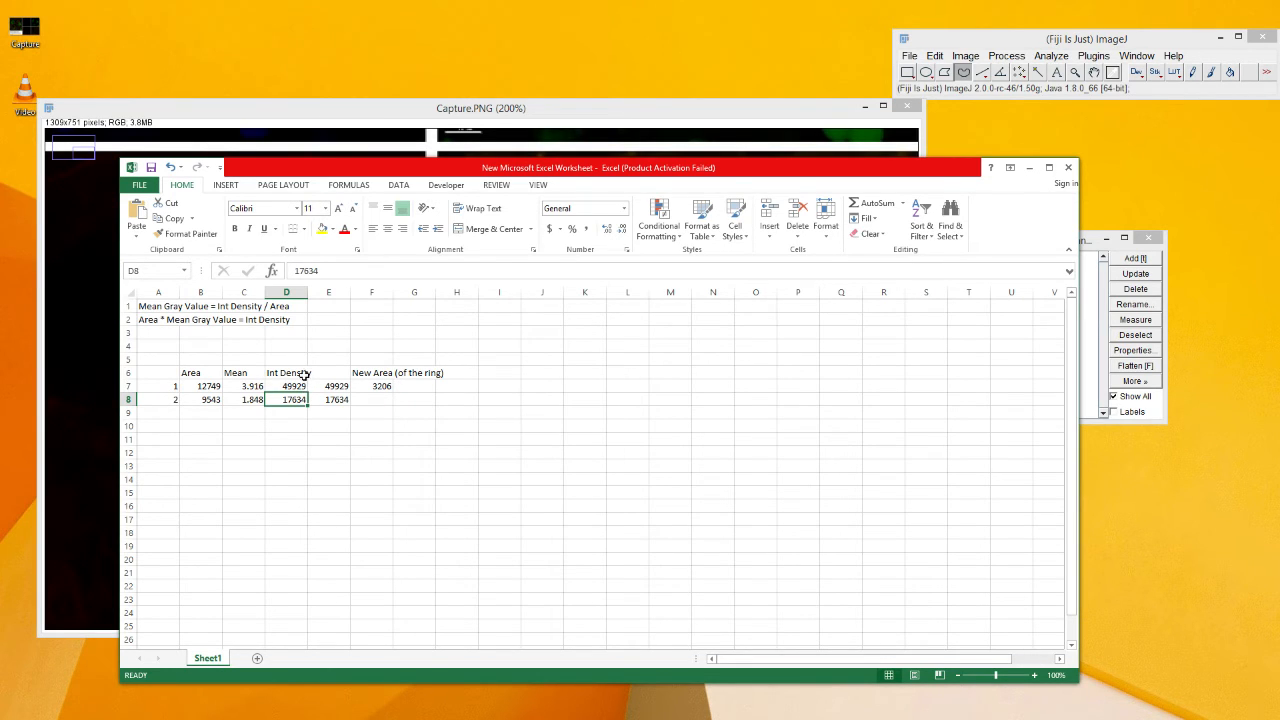
click(416, 386)
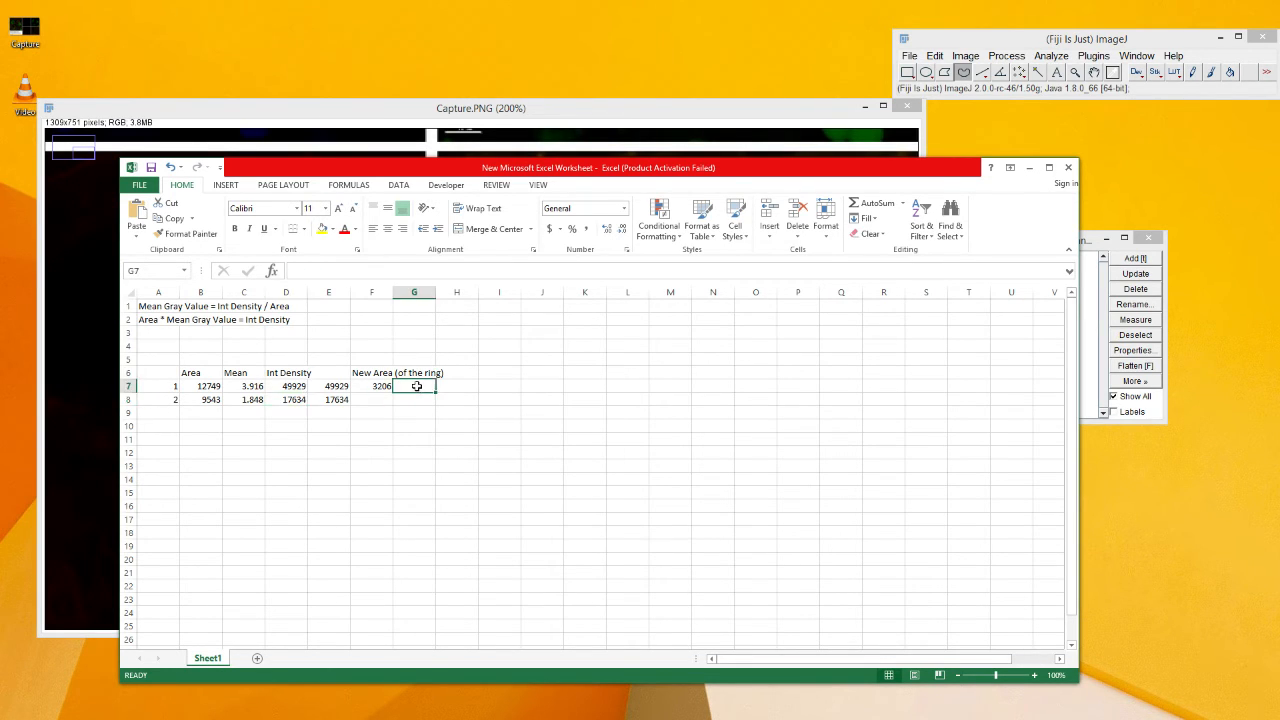
text(=)
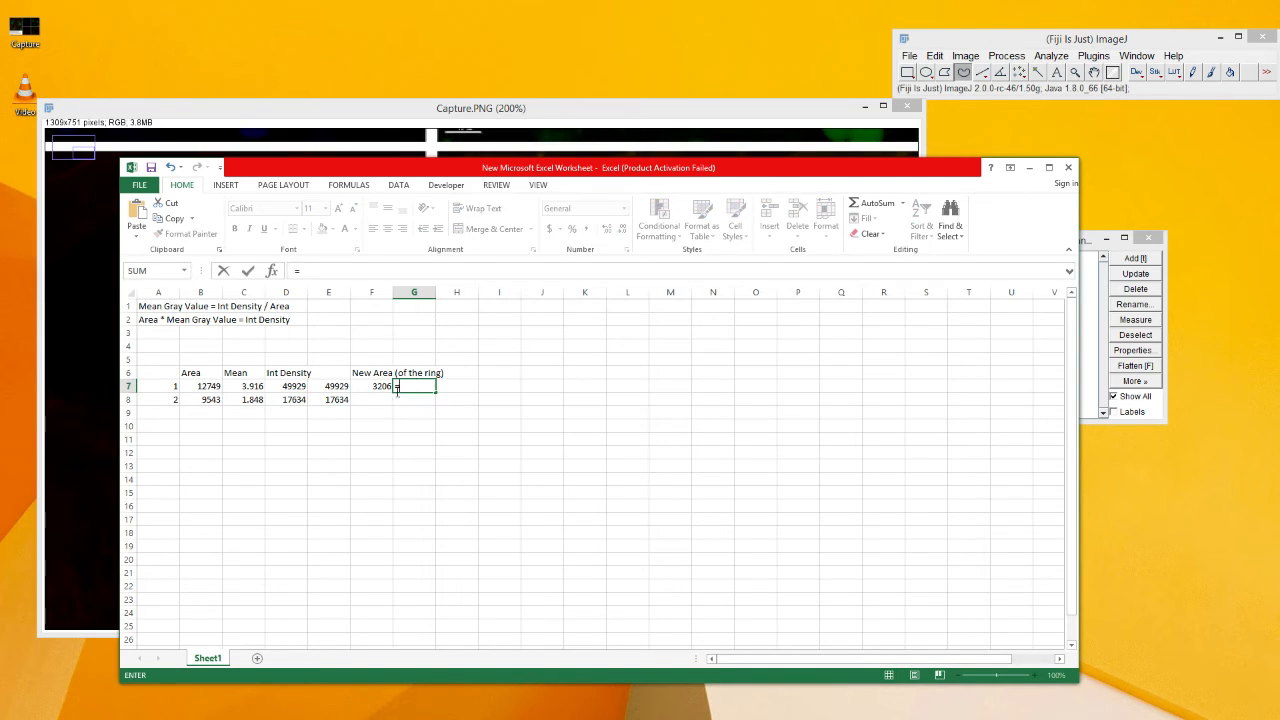
click(293, 386)
text(-)
click(297, 399)
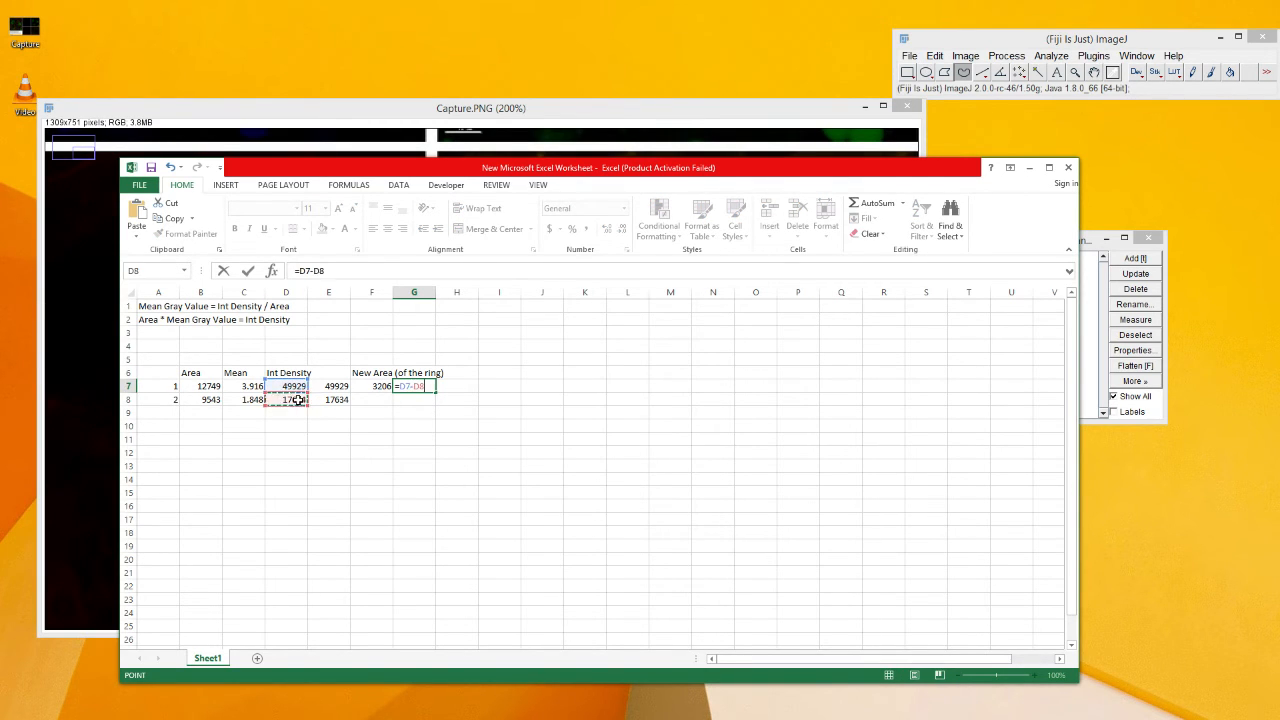
key(Return)
Enter the header "Ring Int Density" in G6 above the integrated density difference.
click(420, 388)
click(430, 374)
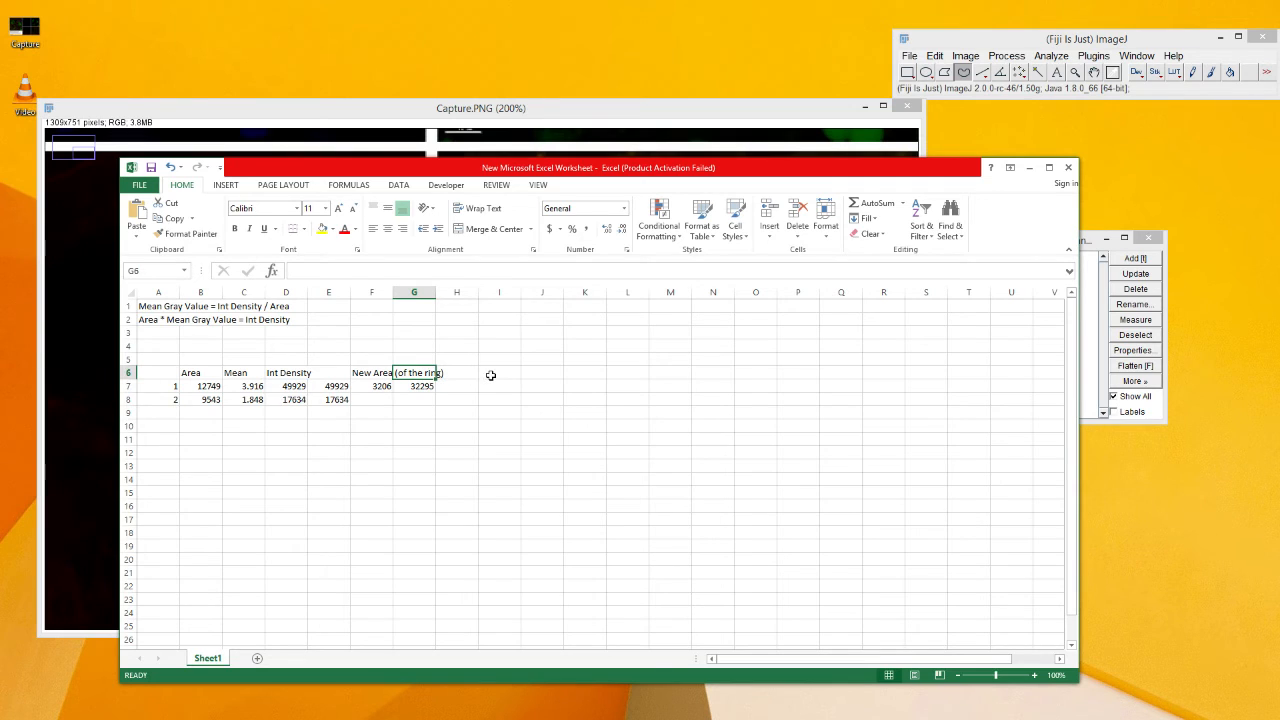
text(Ring Inte)
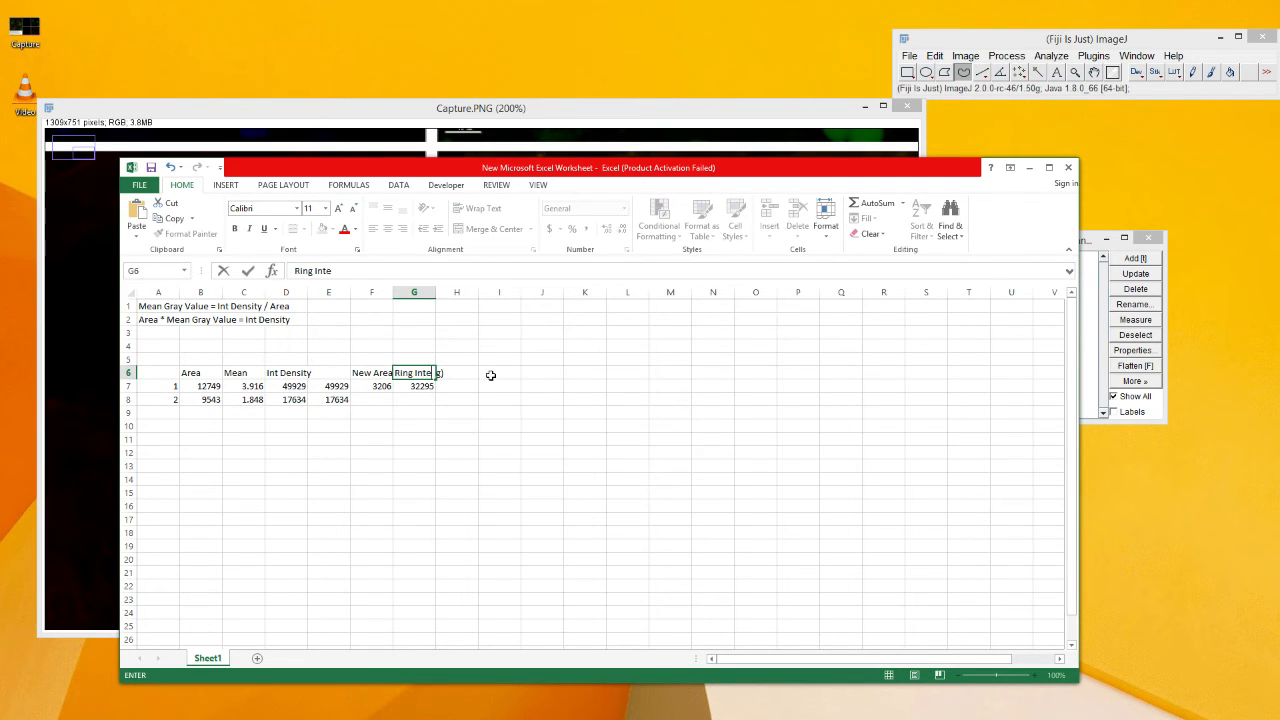
key(BackSpace)
text( Density)
click(478, 402)
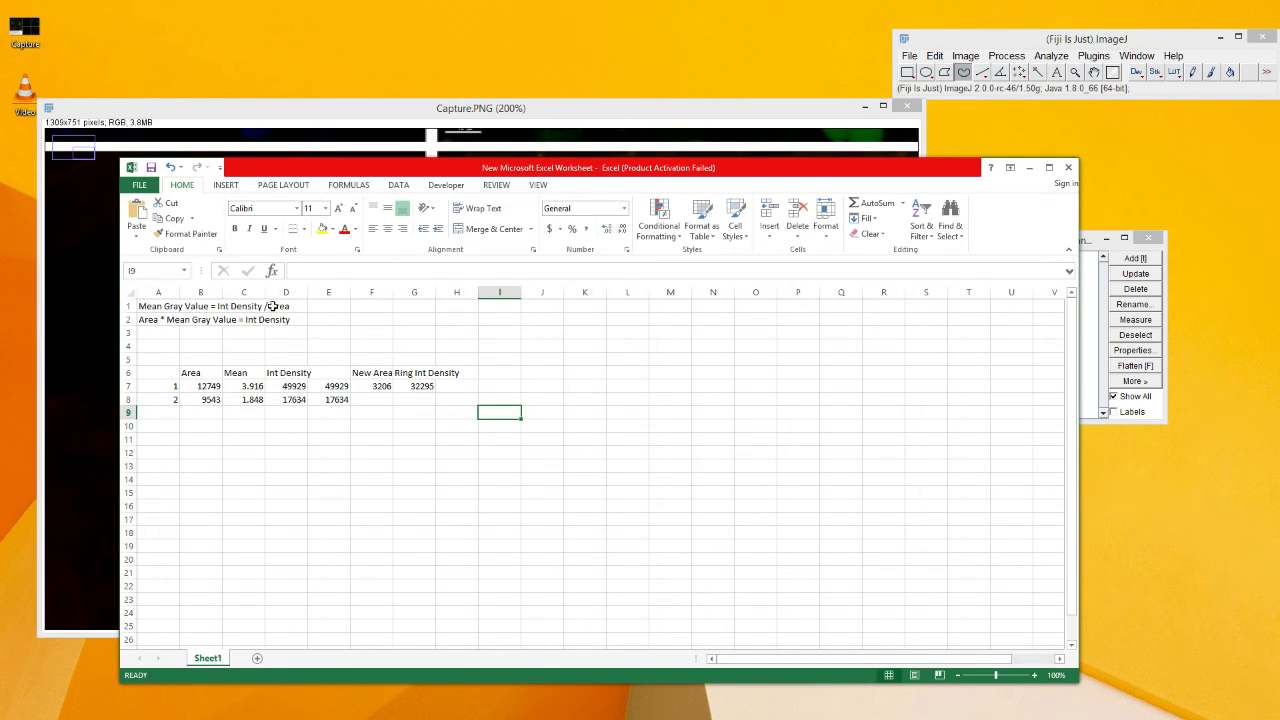
Enter the header "Mean (of ring)" in cell H6.
click(452, 374)
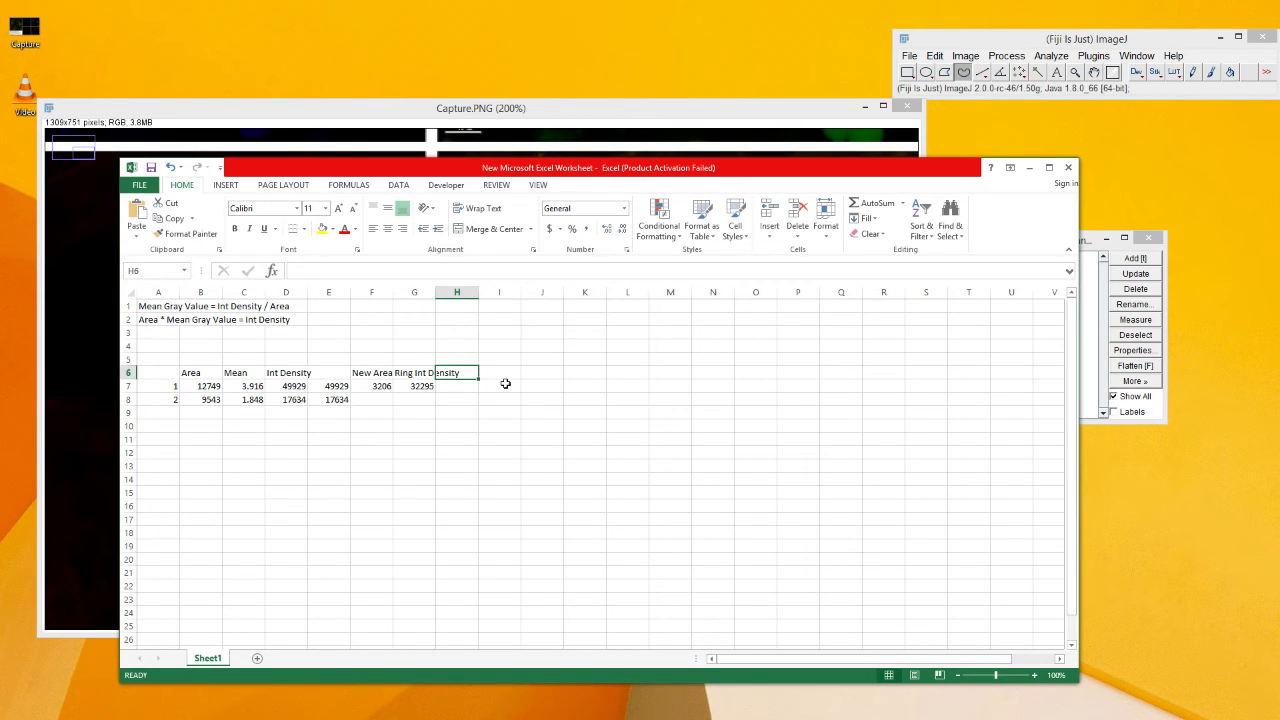
text(Mean)
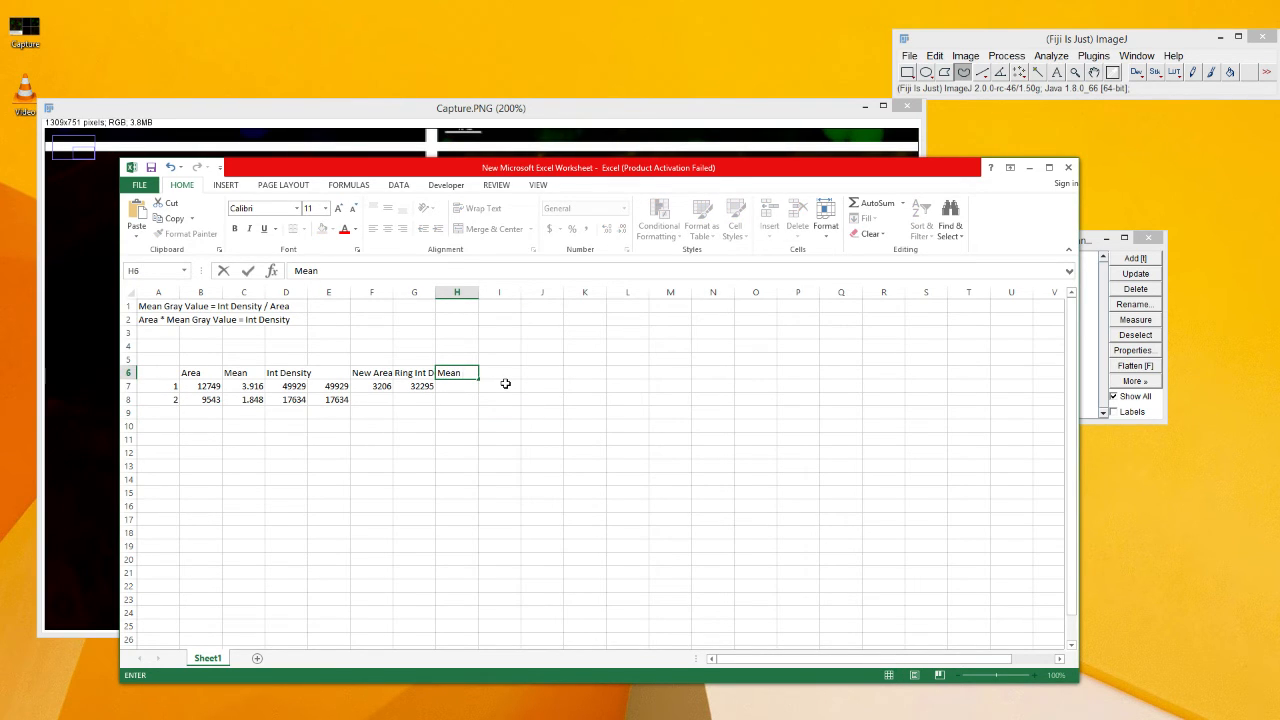
text( Value)
key(BackSpace)
key(BackSpace)
key(BackSpace)
key(BackSpace)
text((of ring))
key(Return)
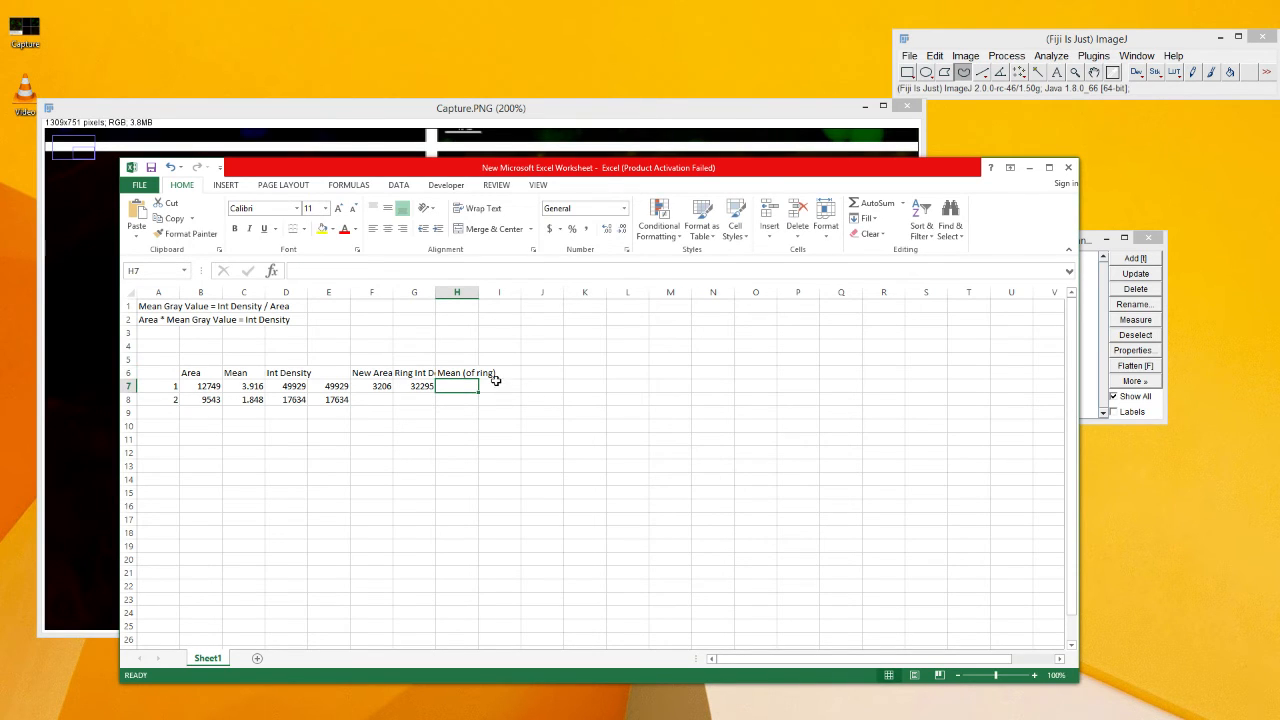
Calculate the ring's mean gray value in H7 as integrated density divided by area with =G7/F7, and compare it with the mean in C7.
text(=)
click(424, 386)
text(/)
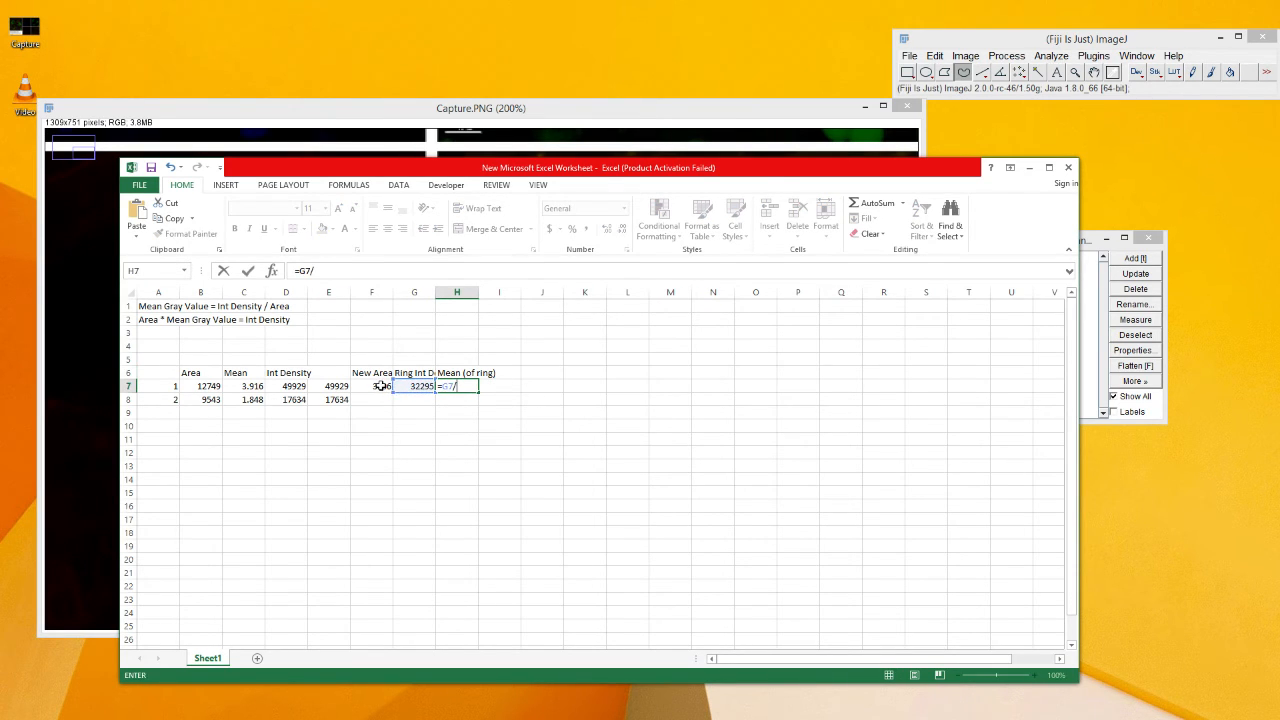
click(381, 386)
key(Return)
click(468, 390)
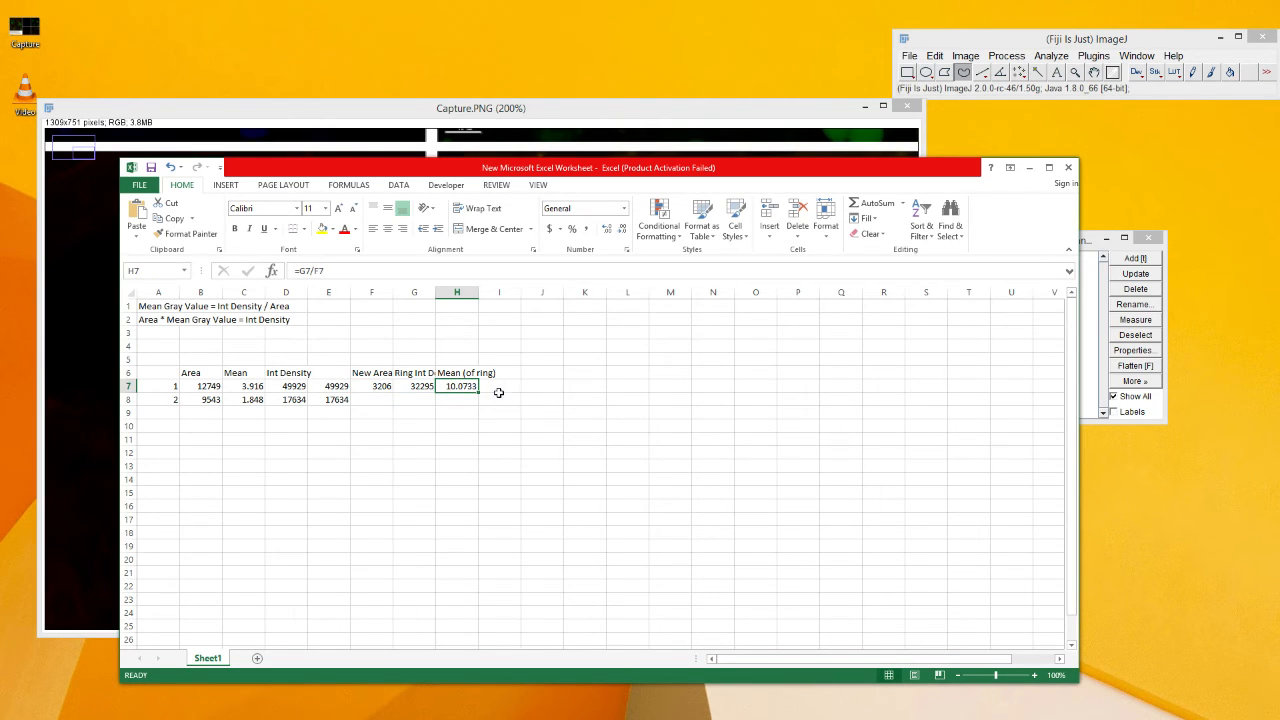
click(253, 387)
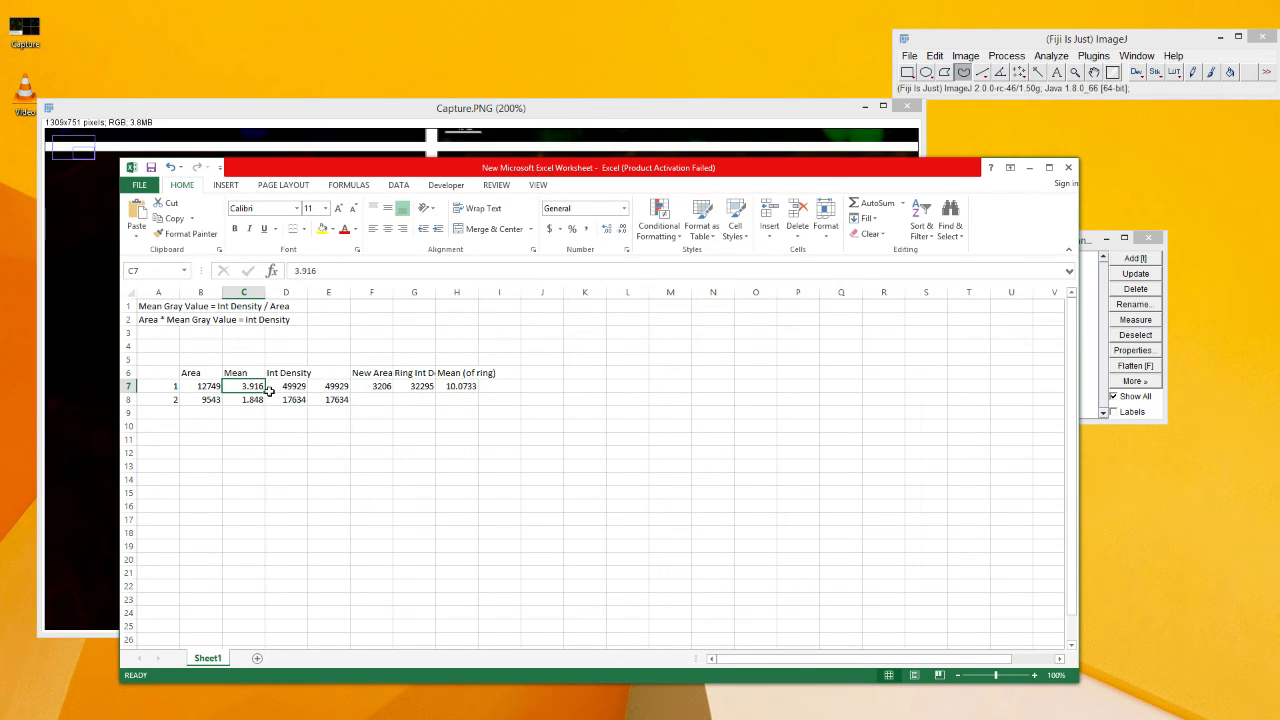
click(458, 388)
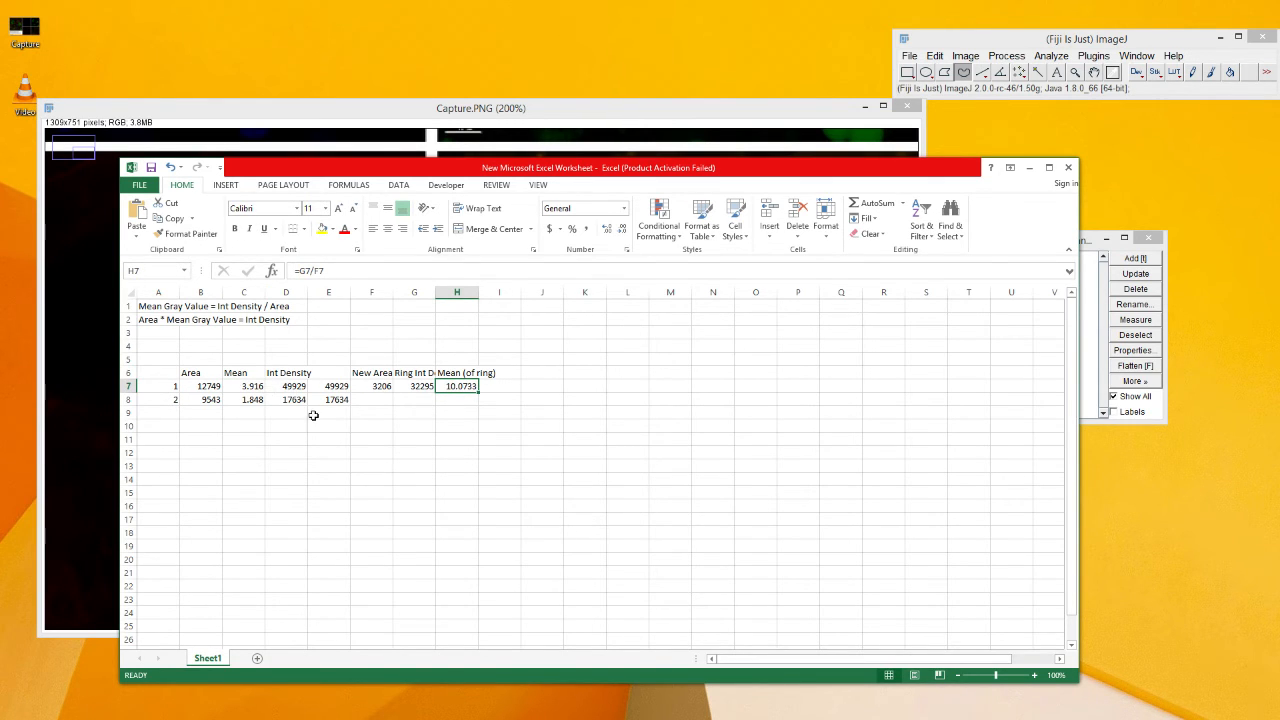
Switch to Fiji, minimize Excel, and trace the small upper-right cell's outer and inner membrane outlines, adding both to the ROI Manager.
click(631, 119)
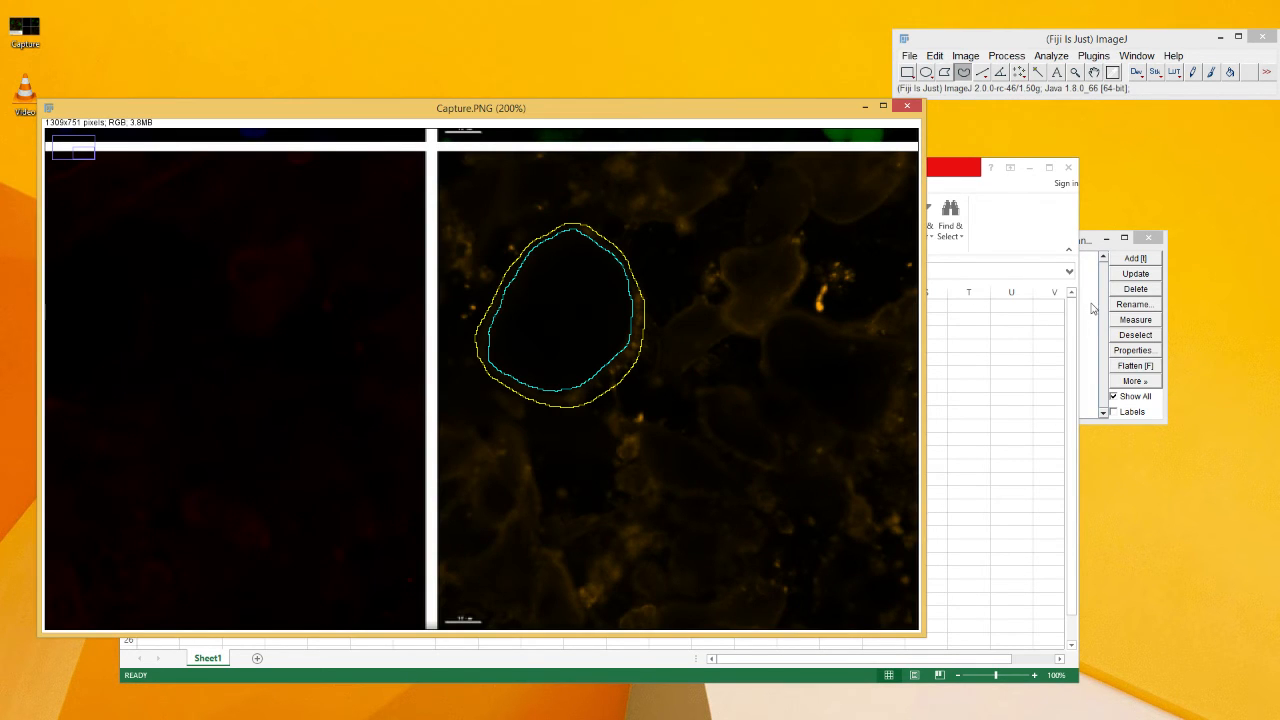
click(714, 277)
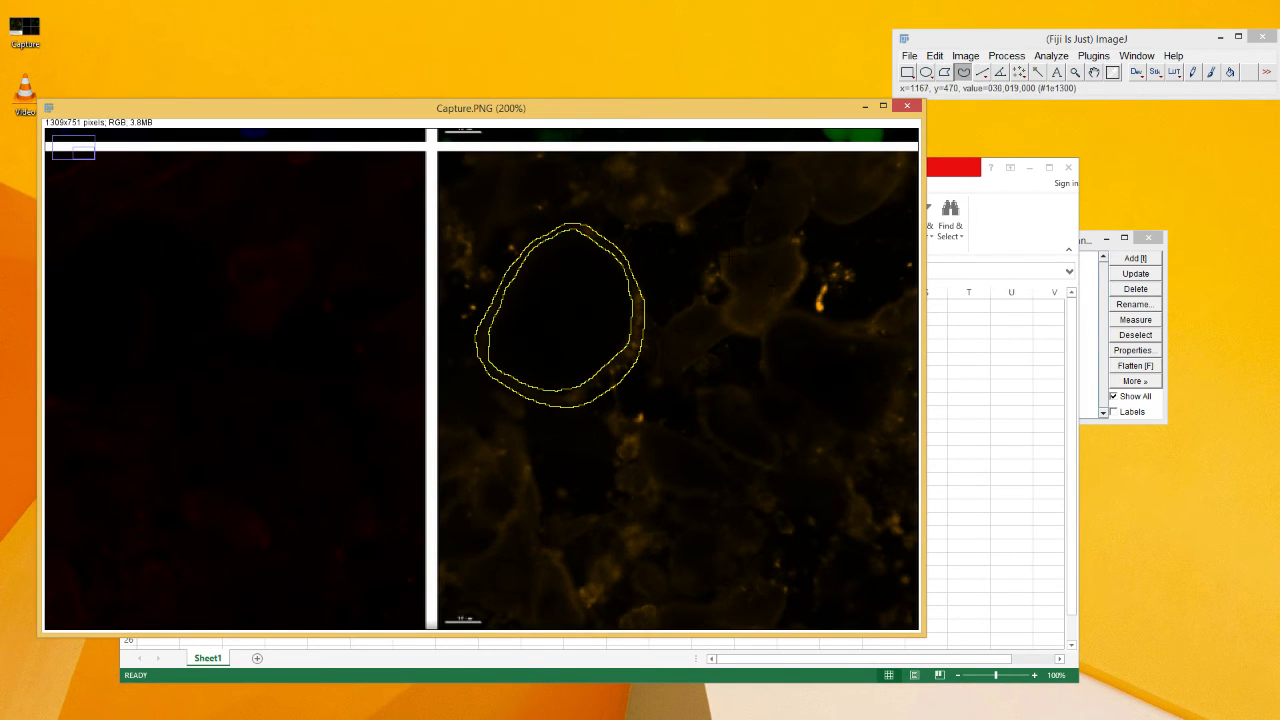
click(1030, 168)
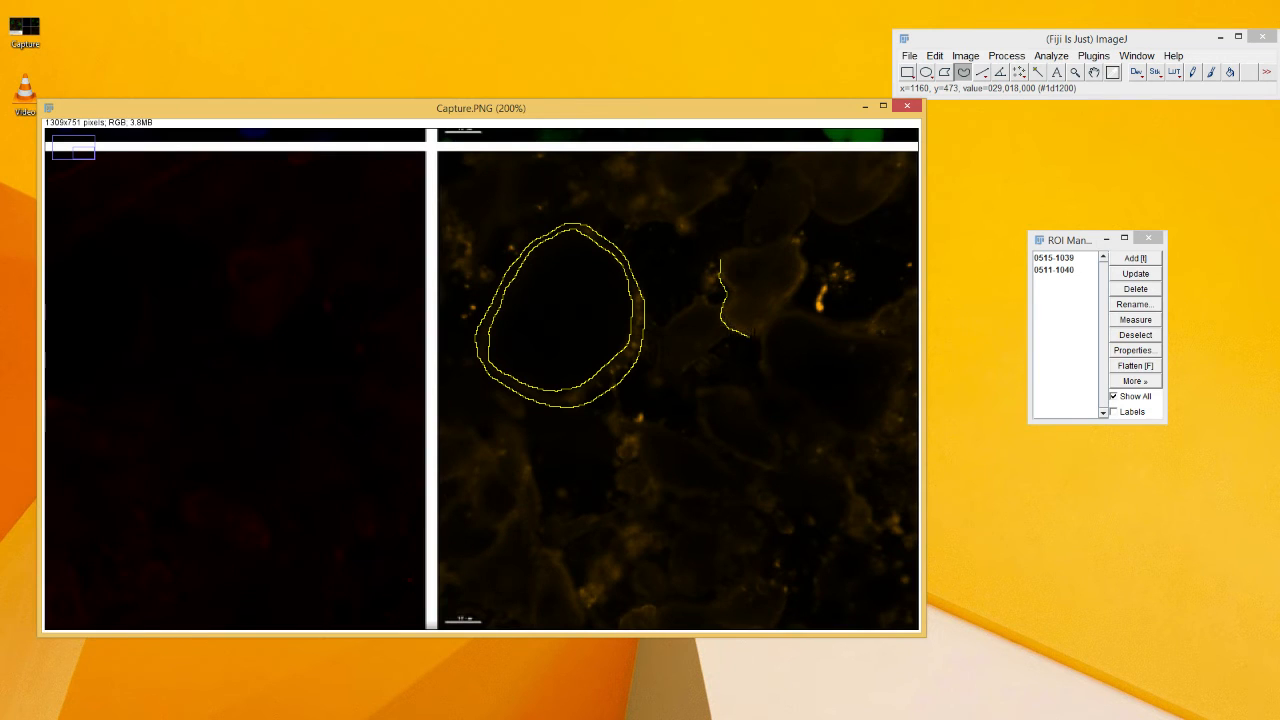
drag(770, 328, 803, 270)
key(t)
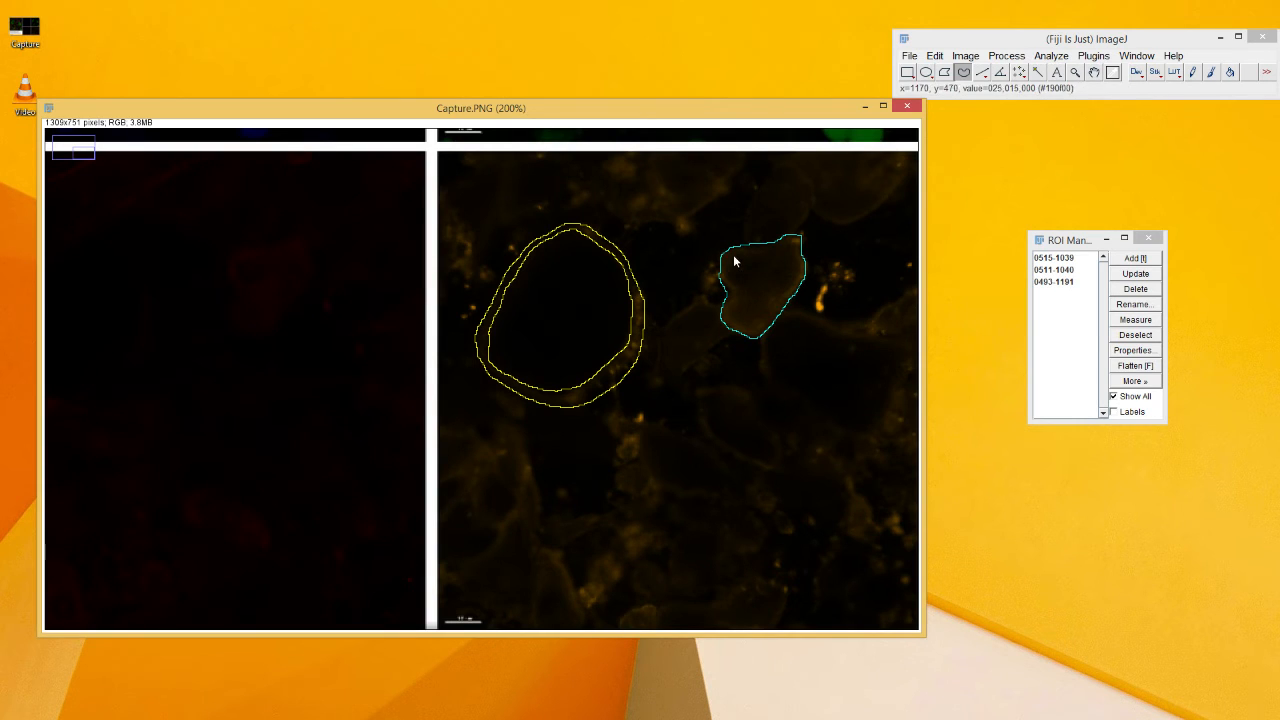
key(ctrl+shift+a)
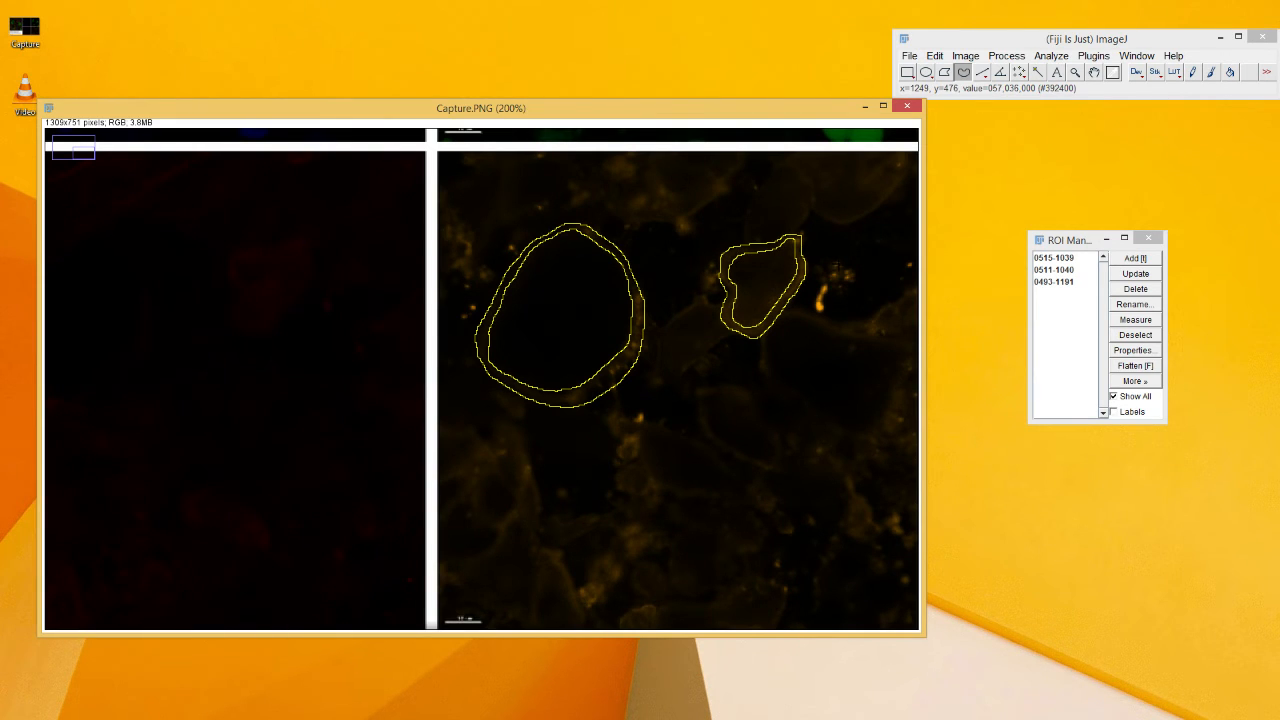
key(t)
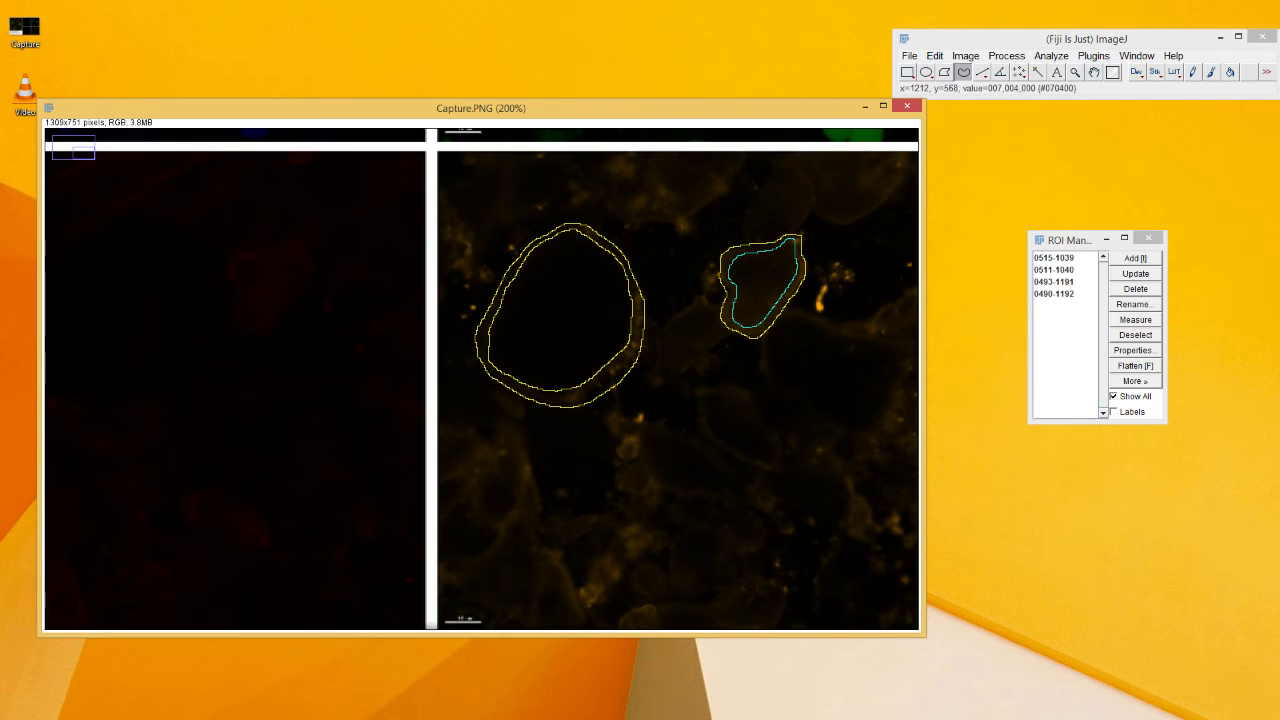
Trace the outer and inner membrane outlines of the small cell below the second one, adding each to the ROI Manager.
key(ctrl+shift+a)
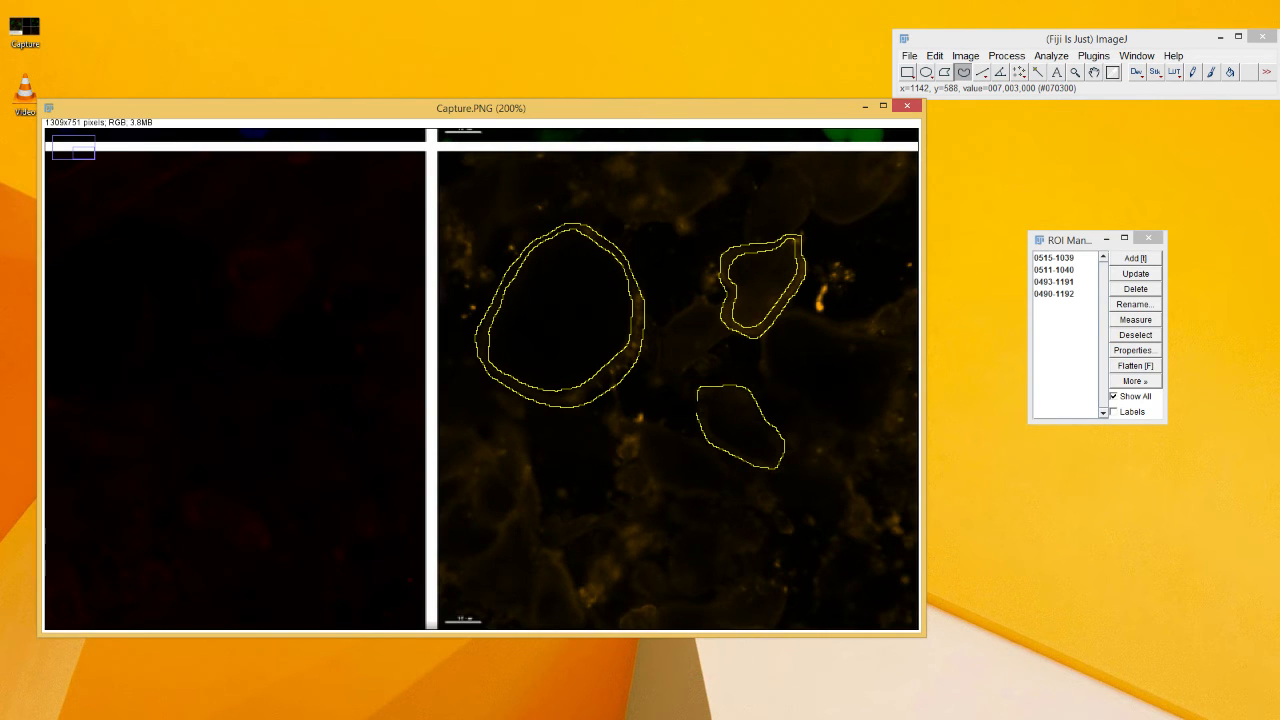
key(t)
key(ctrl+shift+a)
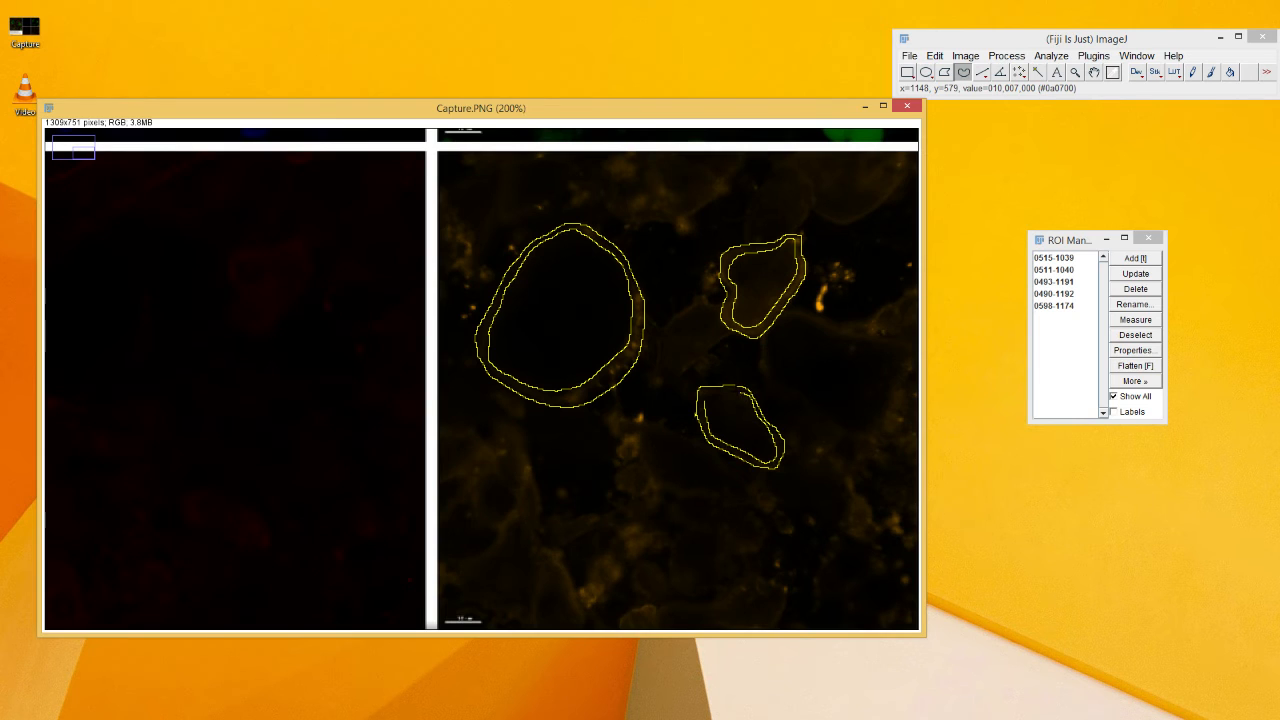
click(723, 408)
key(t)
Trace the outer and inner membrane outlines of the large cell at the image's right edge, adding each to the ROI Manager.
key(ctrl+shift+a)
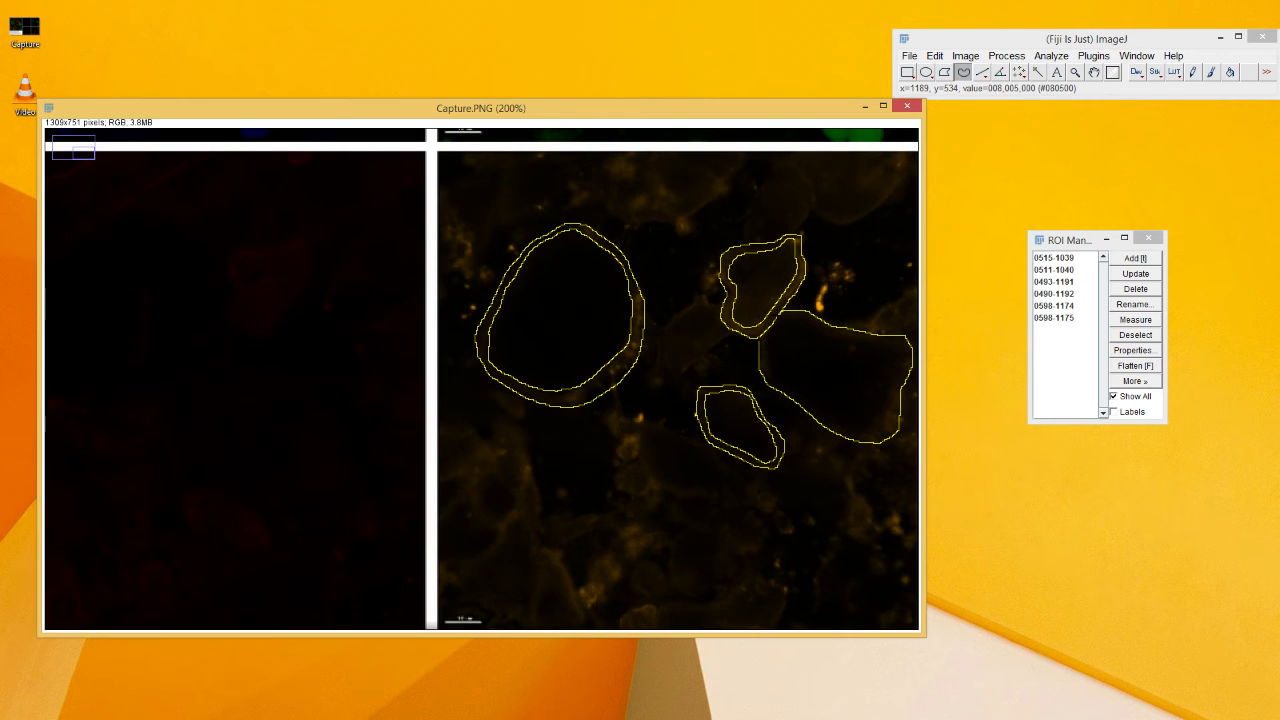
key(t)
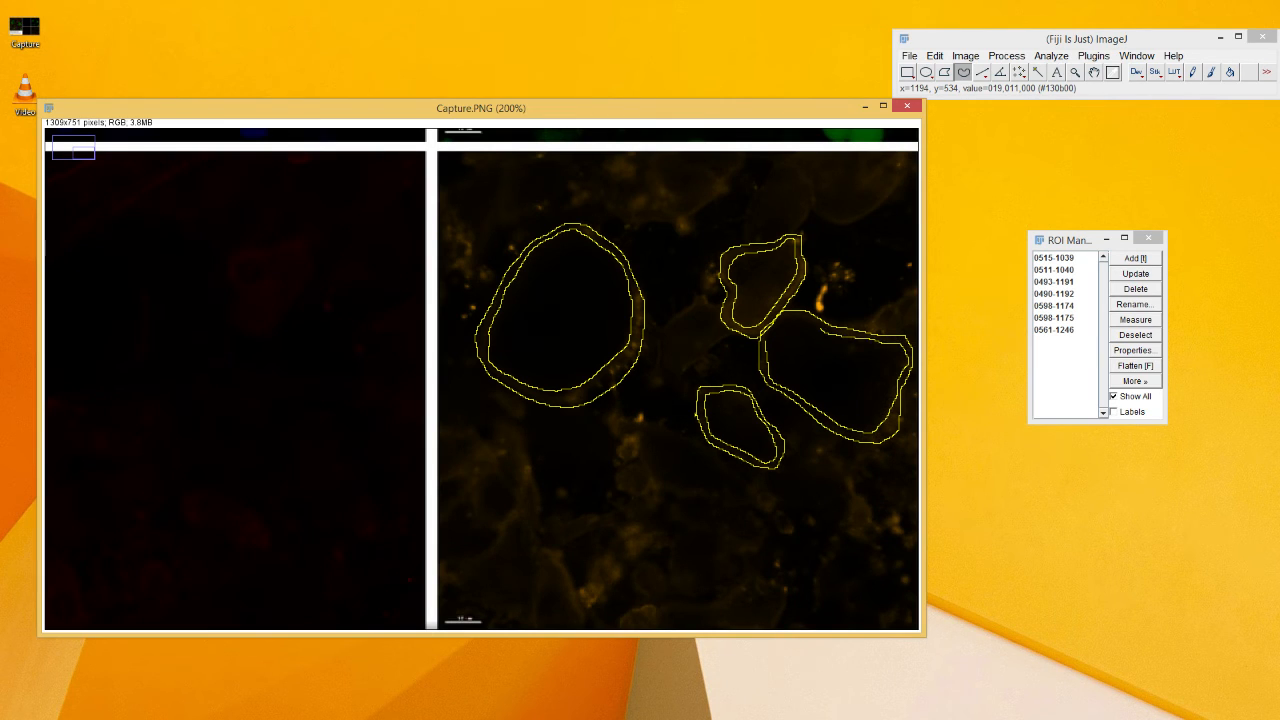
key(t)
Run Multi Measure on all outlines in the ROI Manager with One row per slice and Append results off.
click(1141, 386)
click(1145, 487)
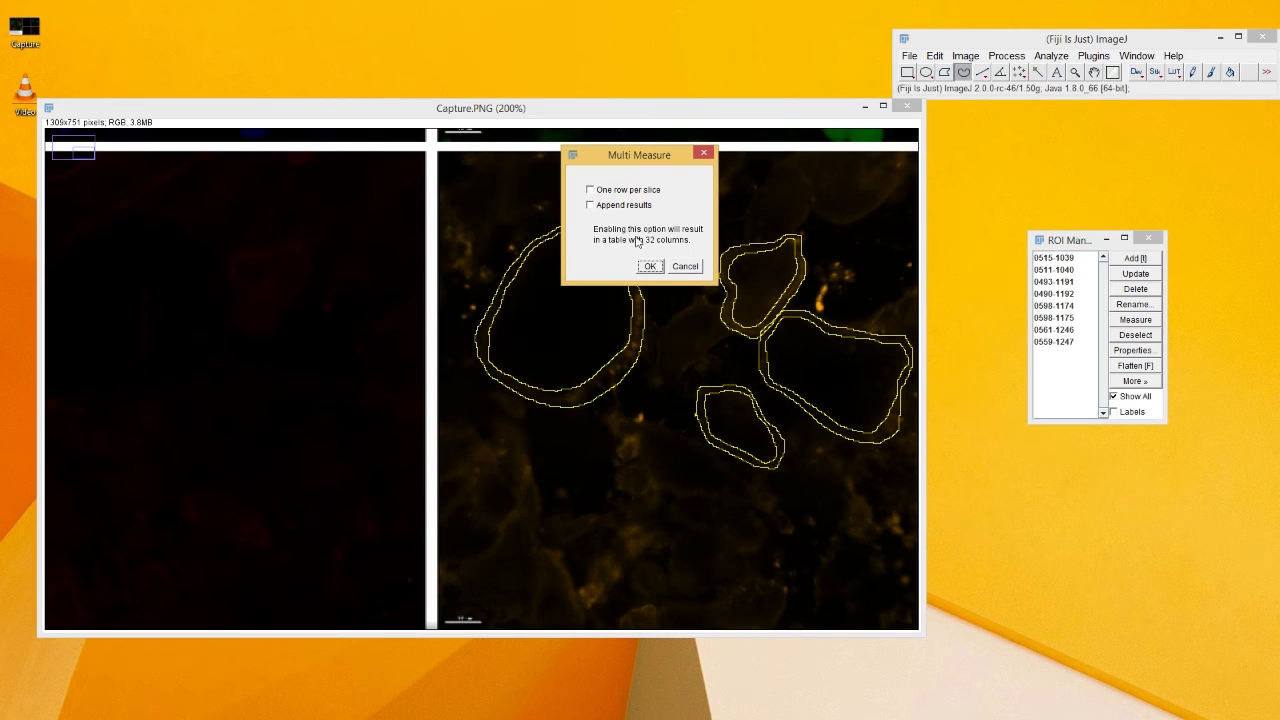
click(650, 266)
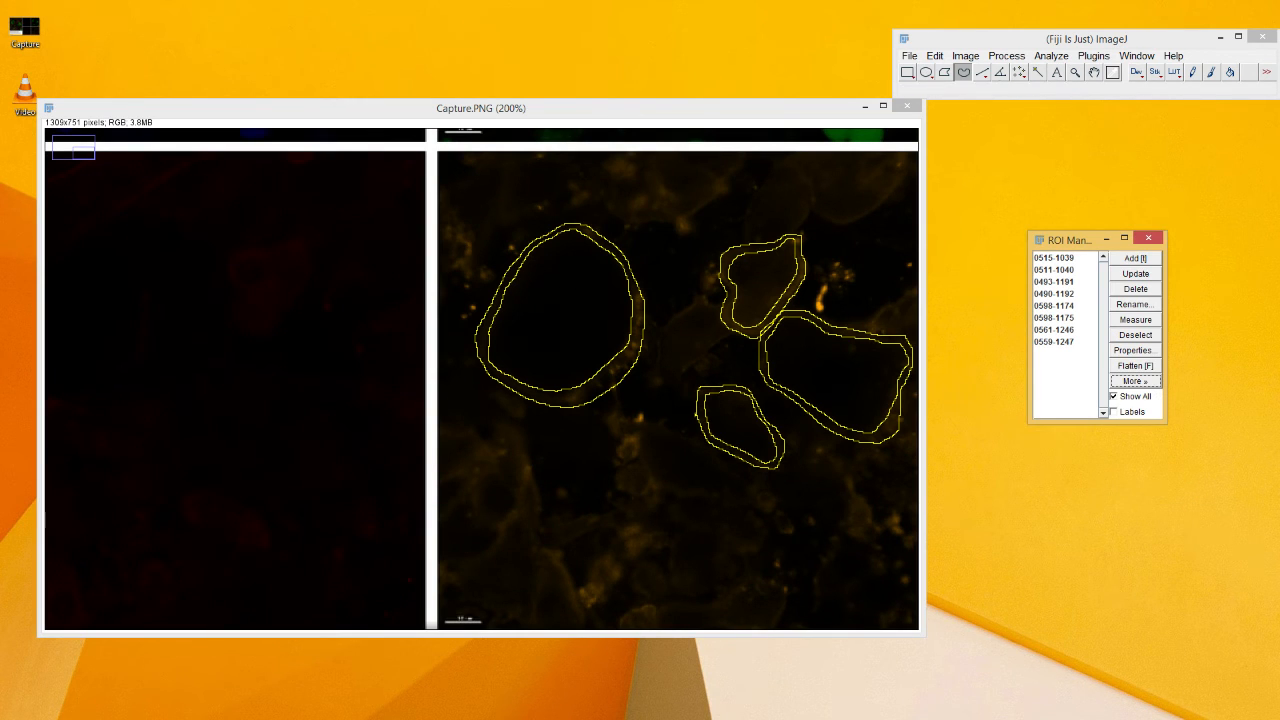
Copy all rows of the Results table and paste them into the Excel sheet starting at cell A12.
click(578, 393)
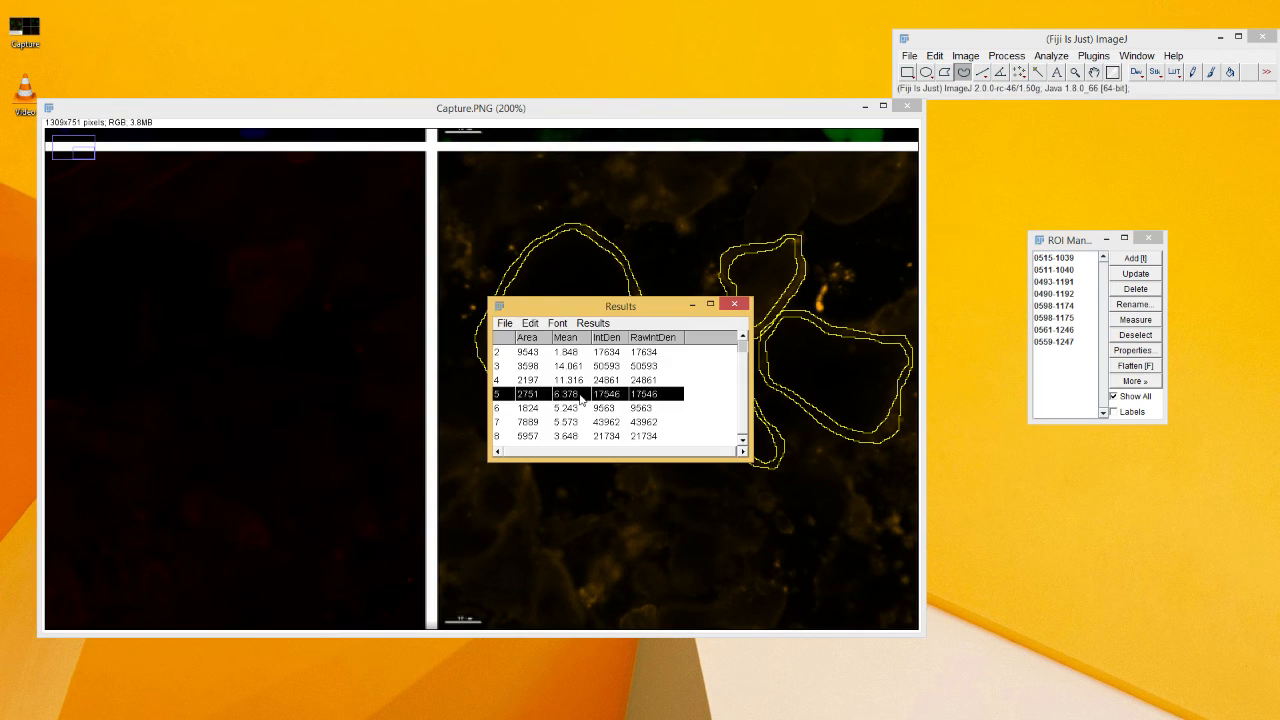
key(ctrl+a)
key(ctrl+c)
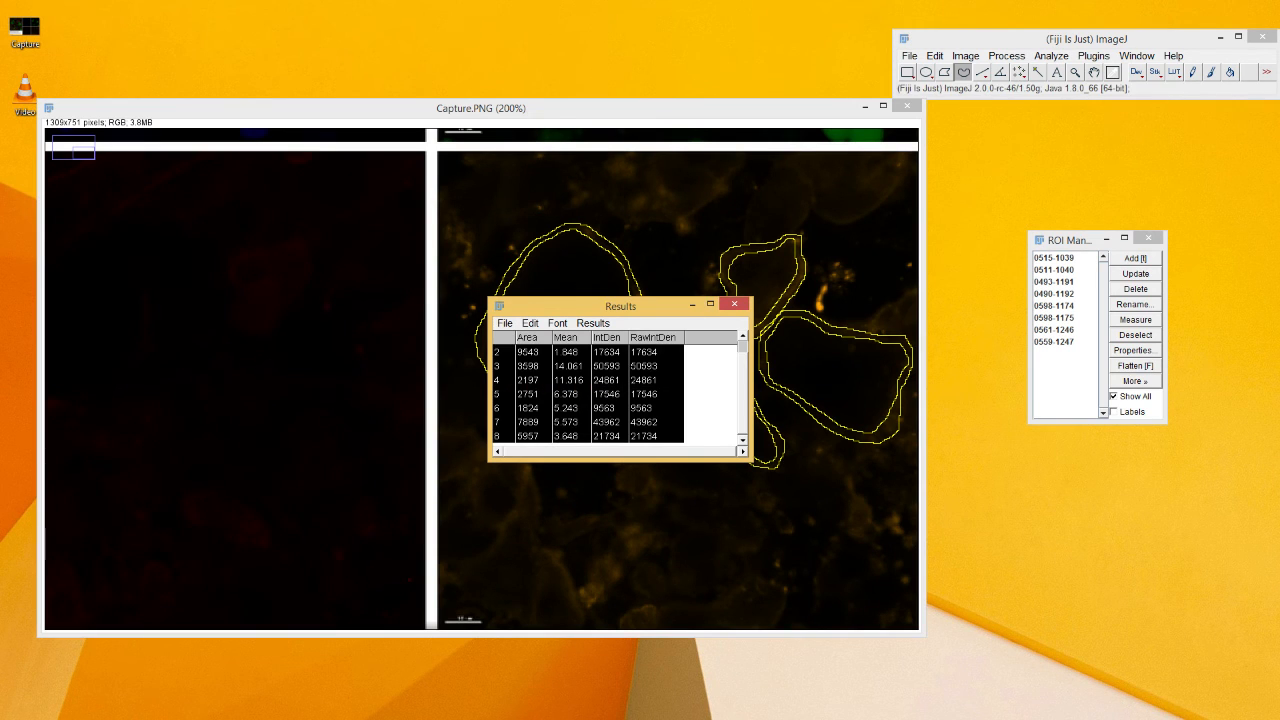
key(alt+Tab)
click(160, 452)
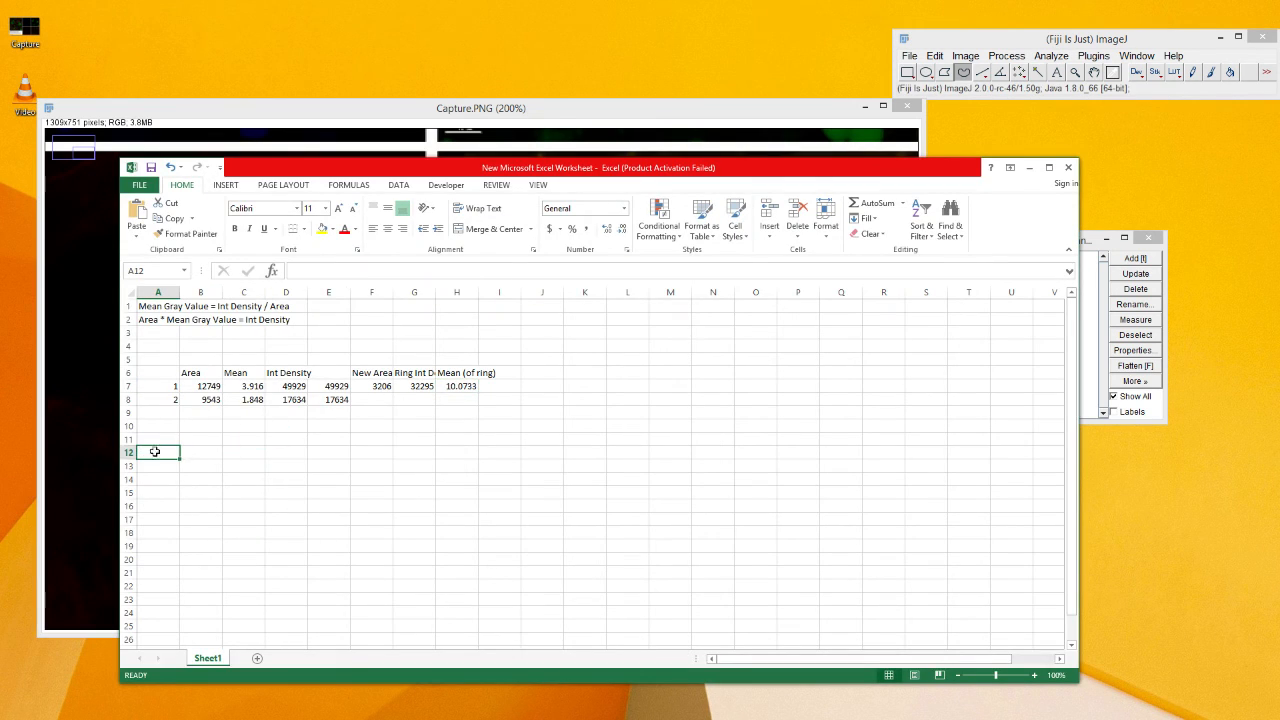
key(ctrl+v)
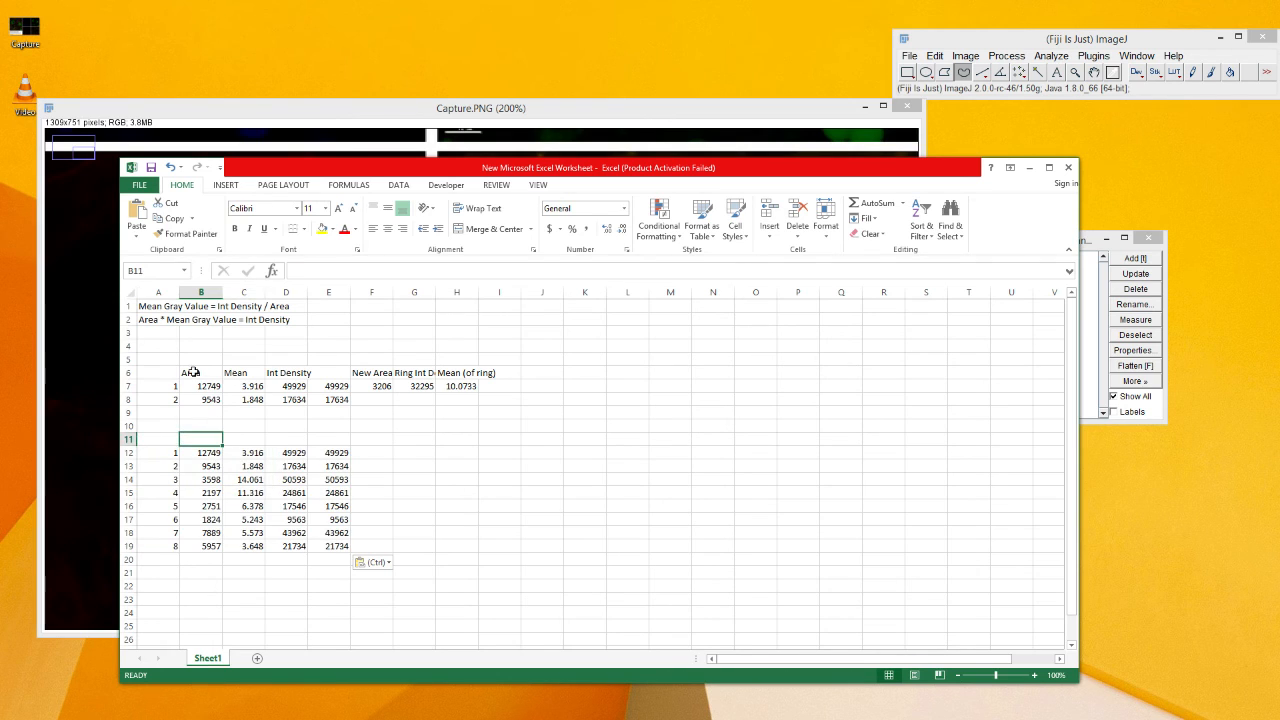
Copy the Area, Mean and Int Density headers from B6:D6 to B11:D11 above the pasted results.
drag(188, 372, 286, 372)
key(ctrl+c)
click(200, 439)
key(ctrl+v)
key(ctrl)
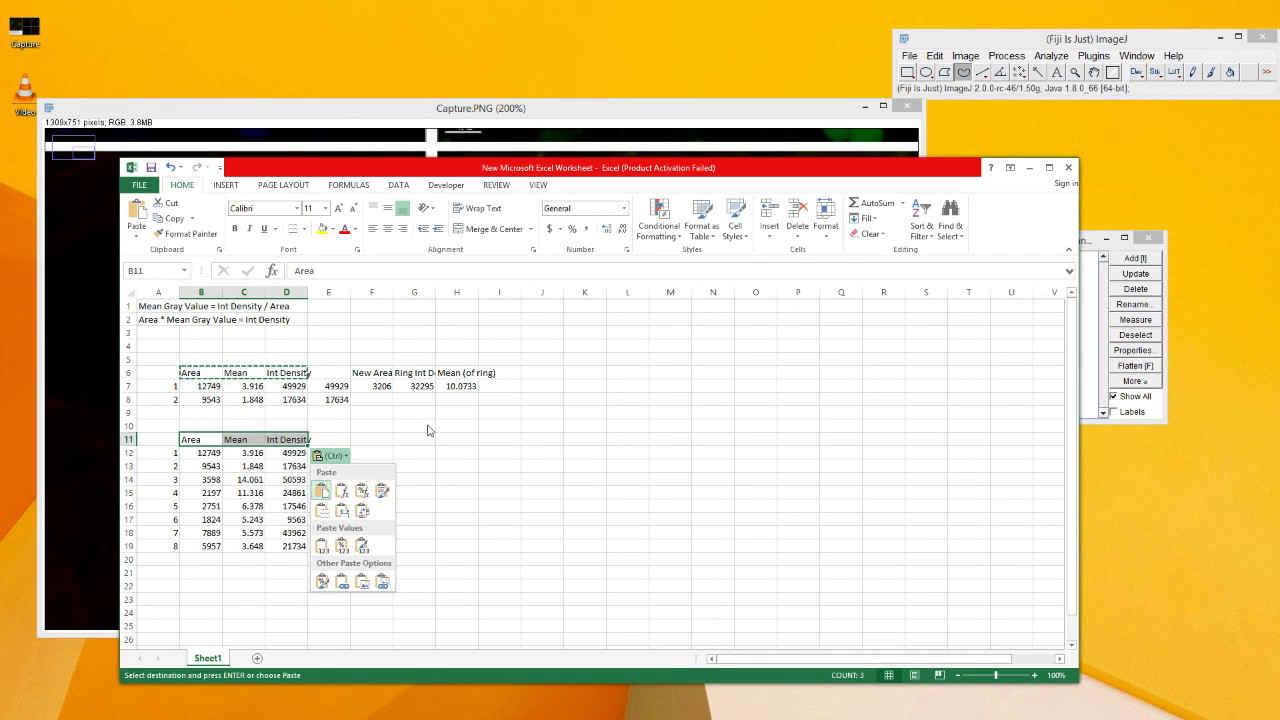
click(427, 432)
click(402, 455)
Calculate the first cell's ring area in F12 as outer minus inner area with =B12-B13.
click(376, 454)
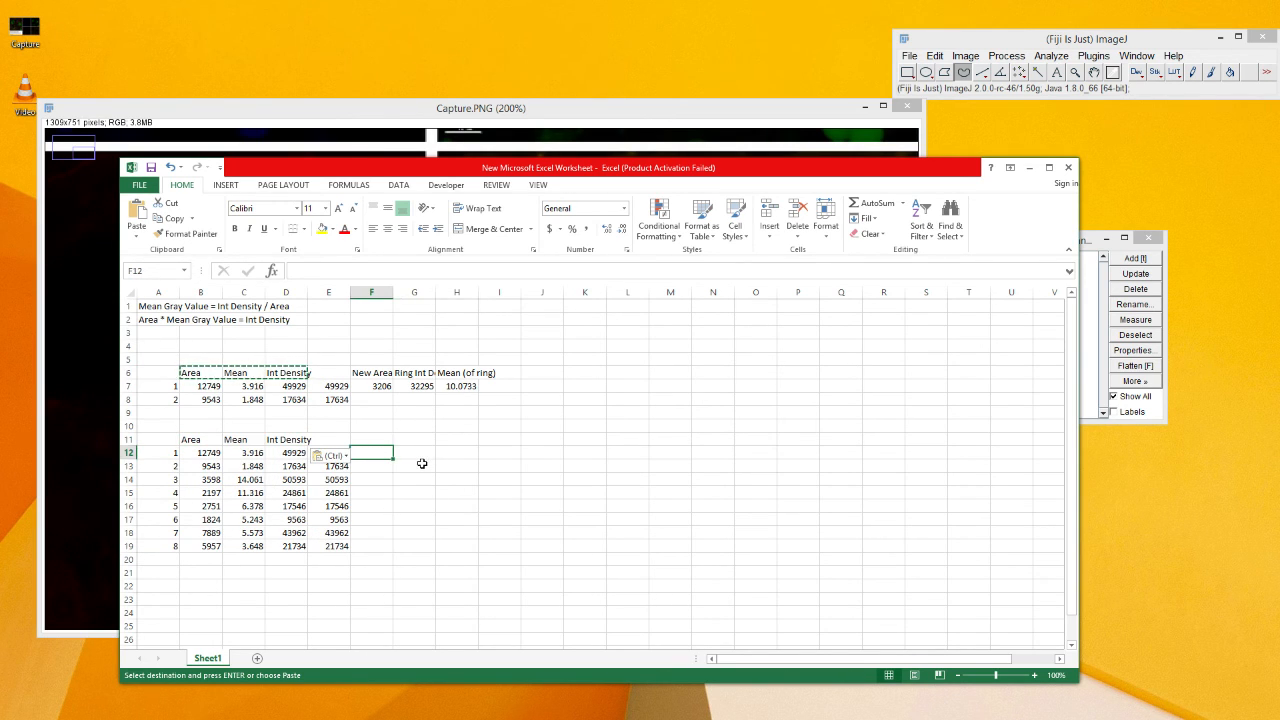
scroll(422, 460, down, 1)
text(=)
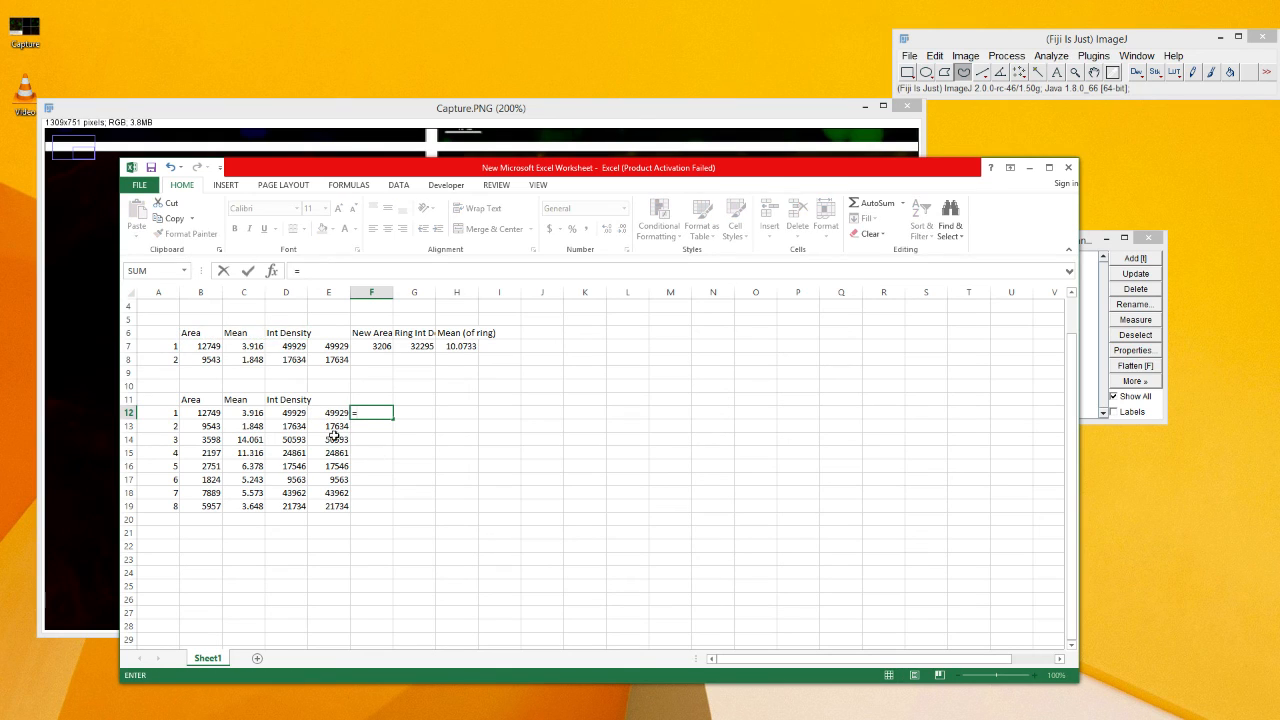
click(208, 413)
text(-)
click(211, 425)
key(Return)
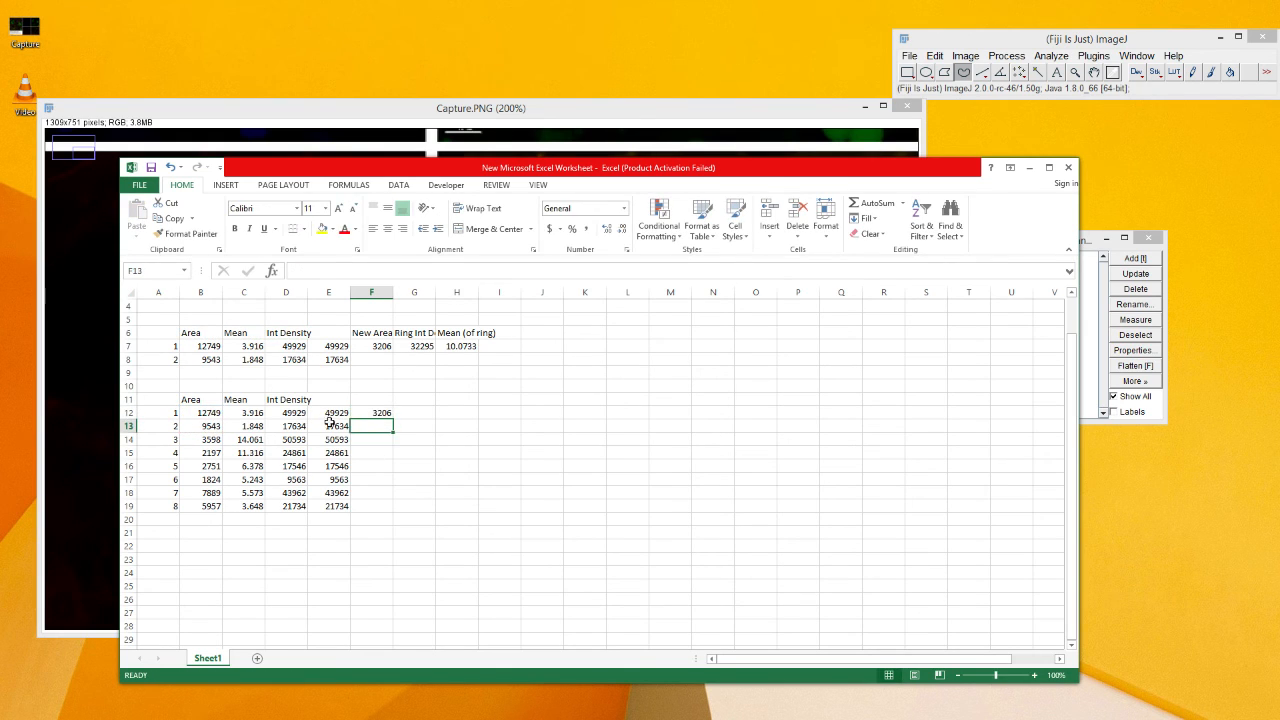
Calculate the first cell's ring integrated density in G12 as outer minus inner value with =E12-E13.
click(400, 413)
text(=)
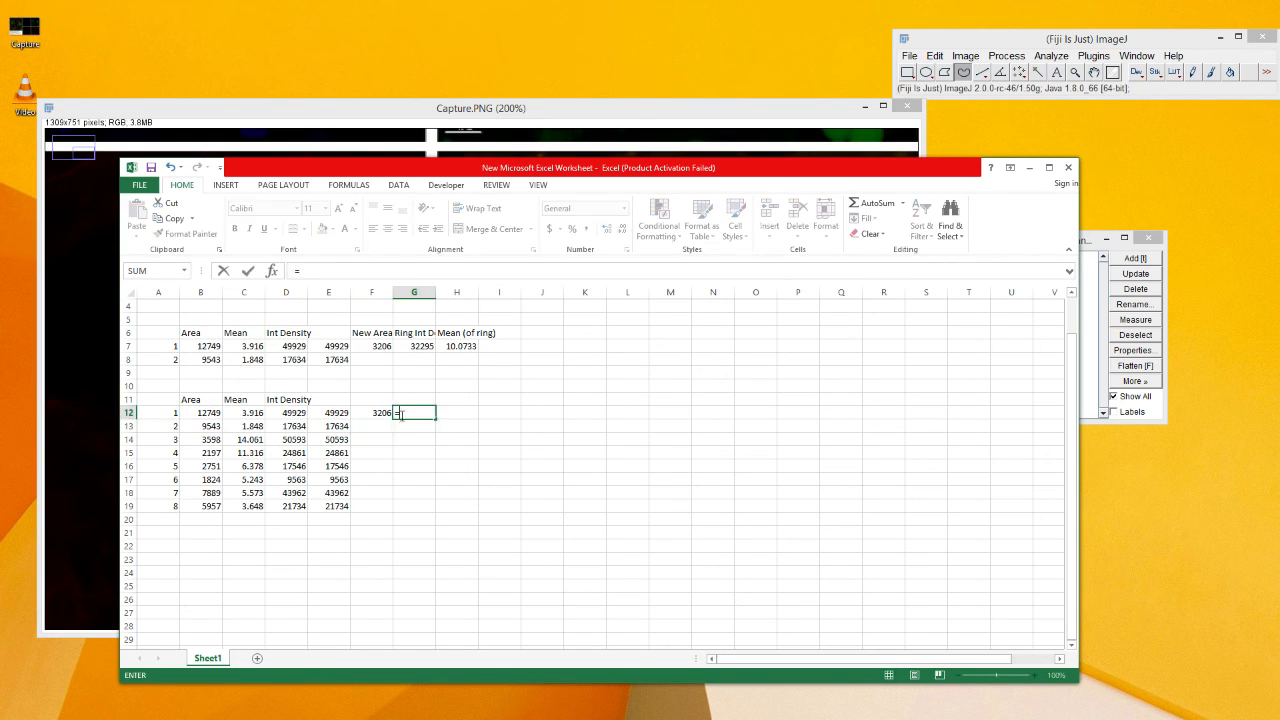
click(336, 415)
text(-)
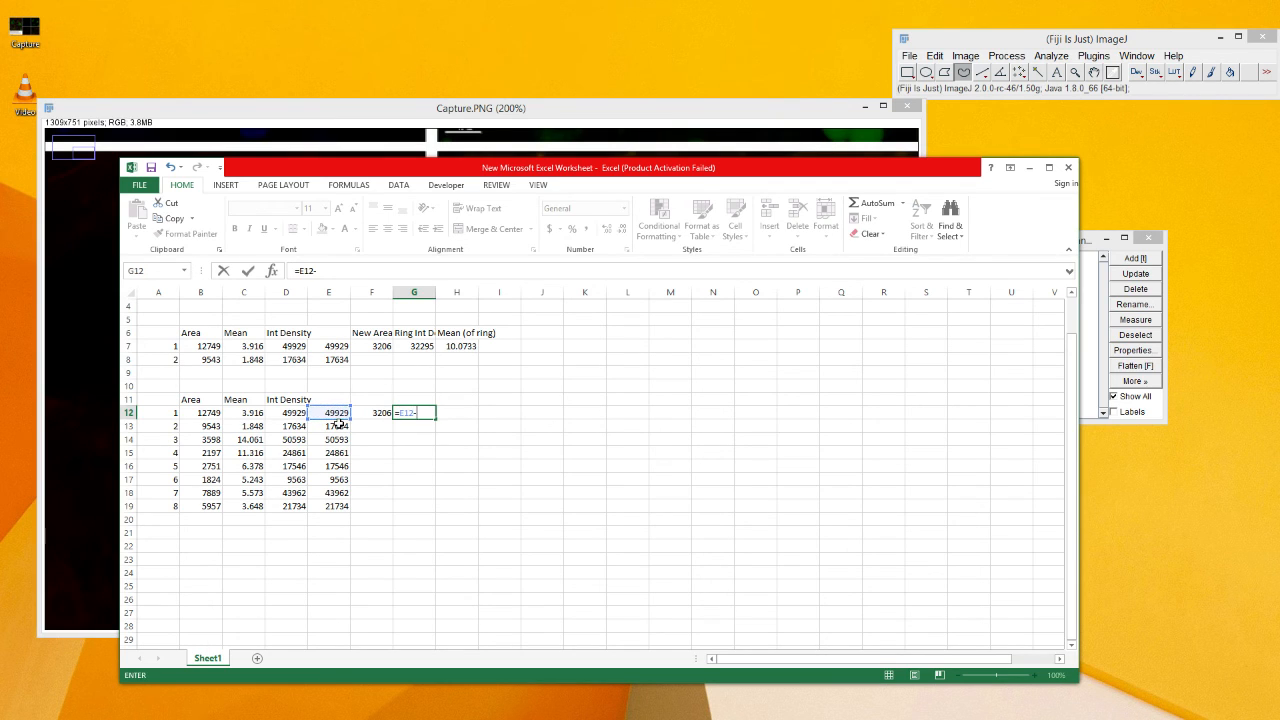
click(337, 426)
key(Return)
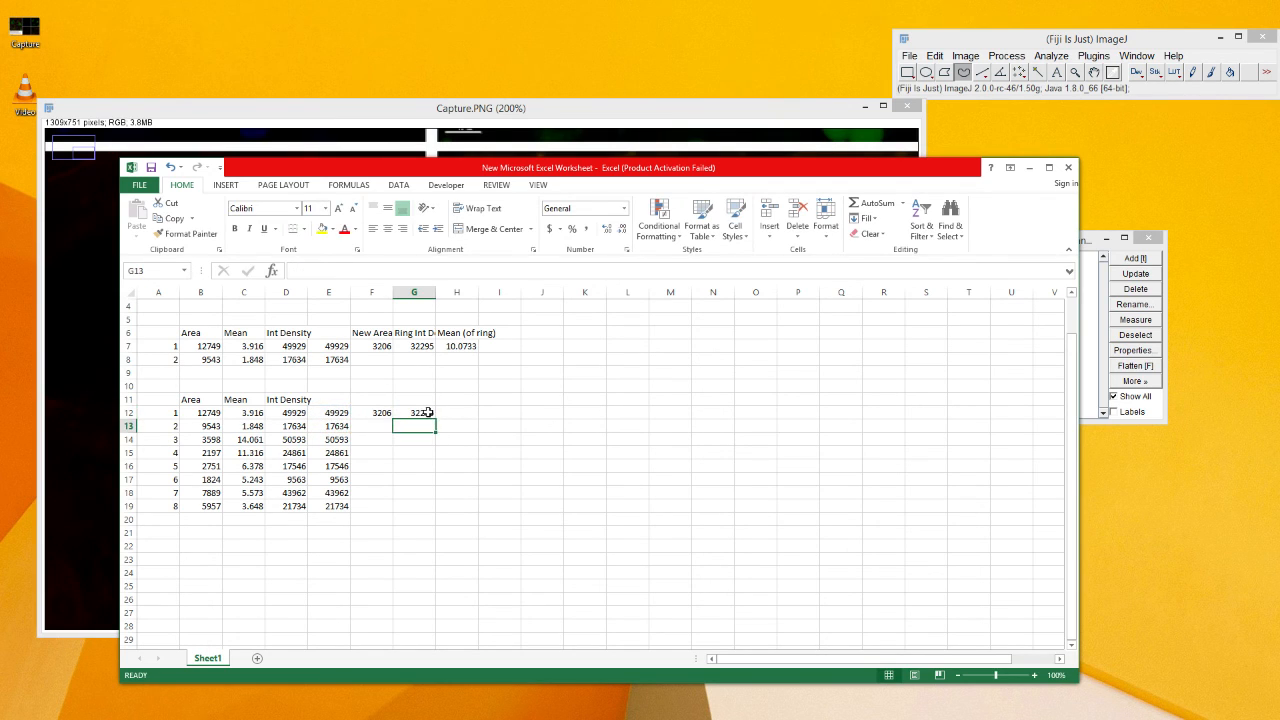
Copy the ring area and integrated density formulas from F12:G12 to F14, F16 and F18 for the other three cells.
click(425, 412)
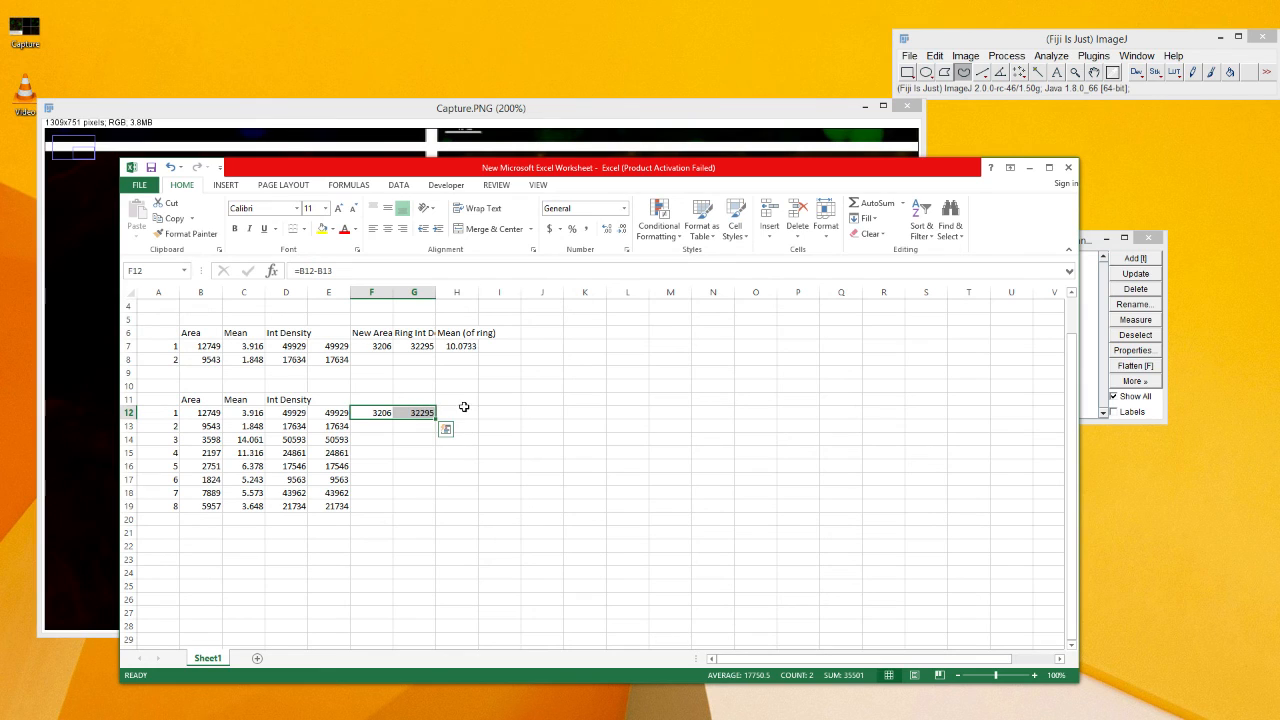
key(ctrl+c)
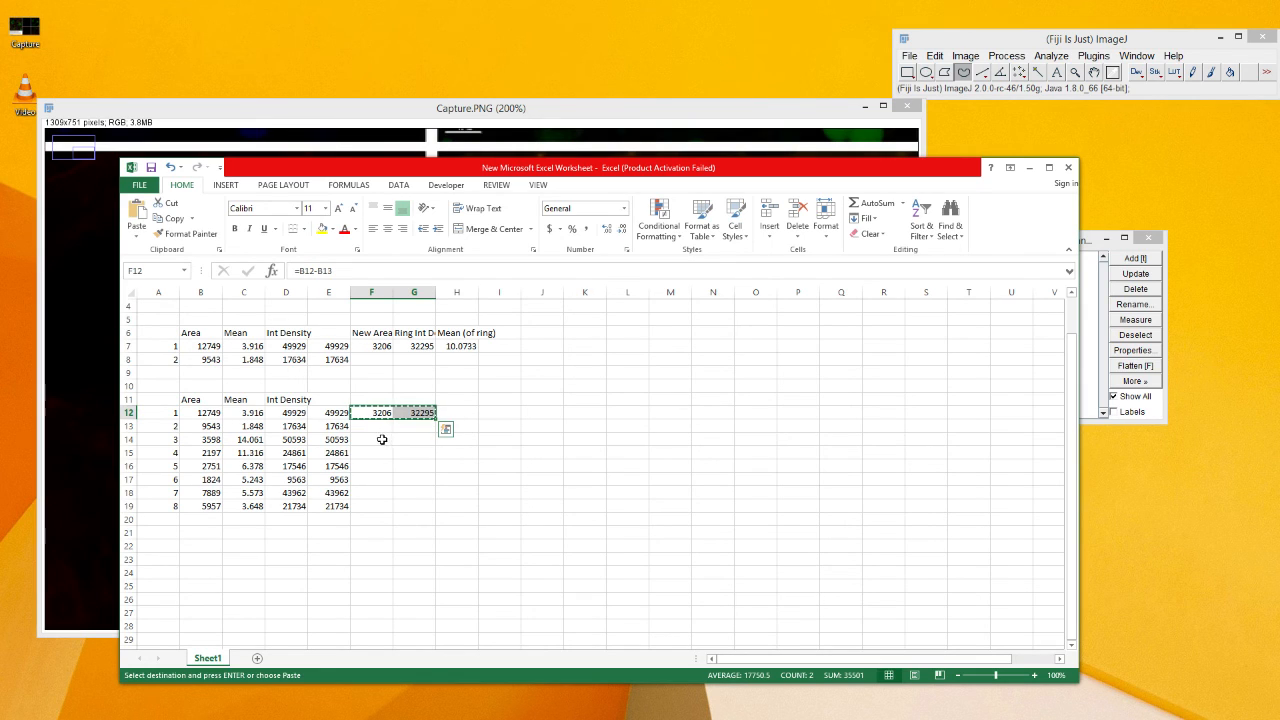
click(379, 440)
key(ctrl+v)
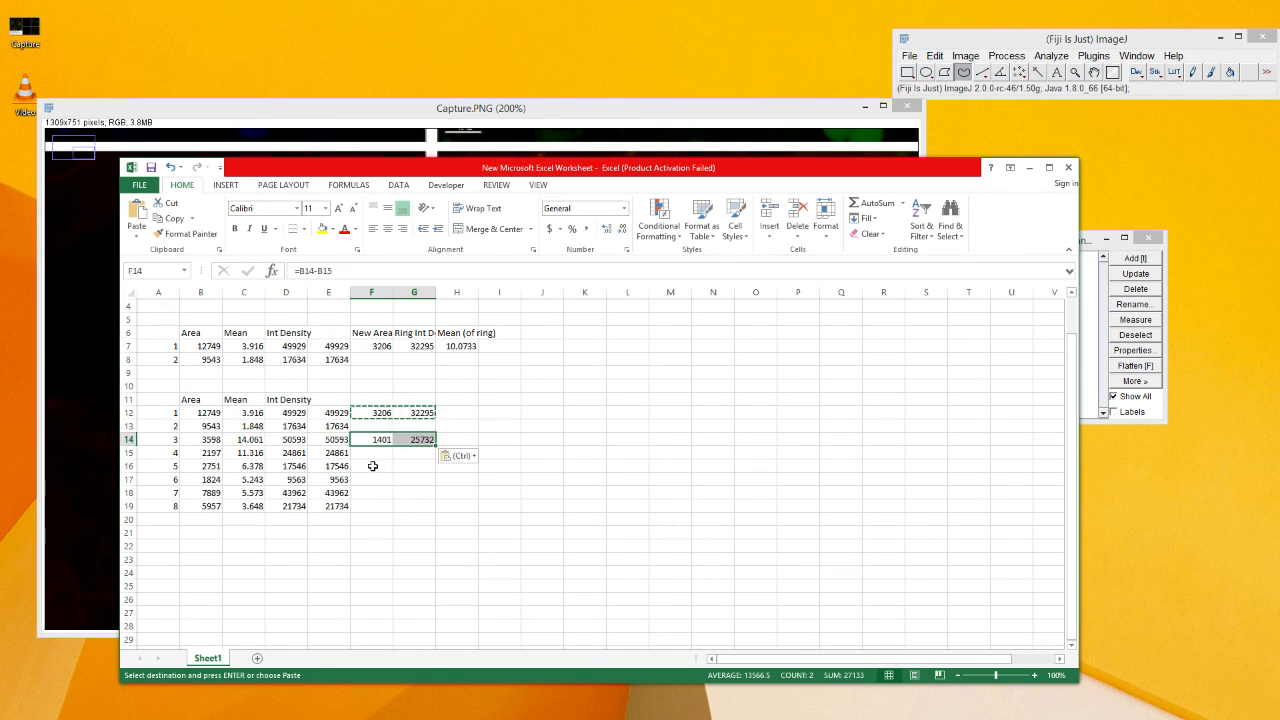
click(368, 466)
key(ctrl+v)
click(370, 492)
key(ctrl+v)
click(490, 466)
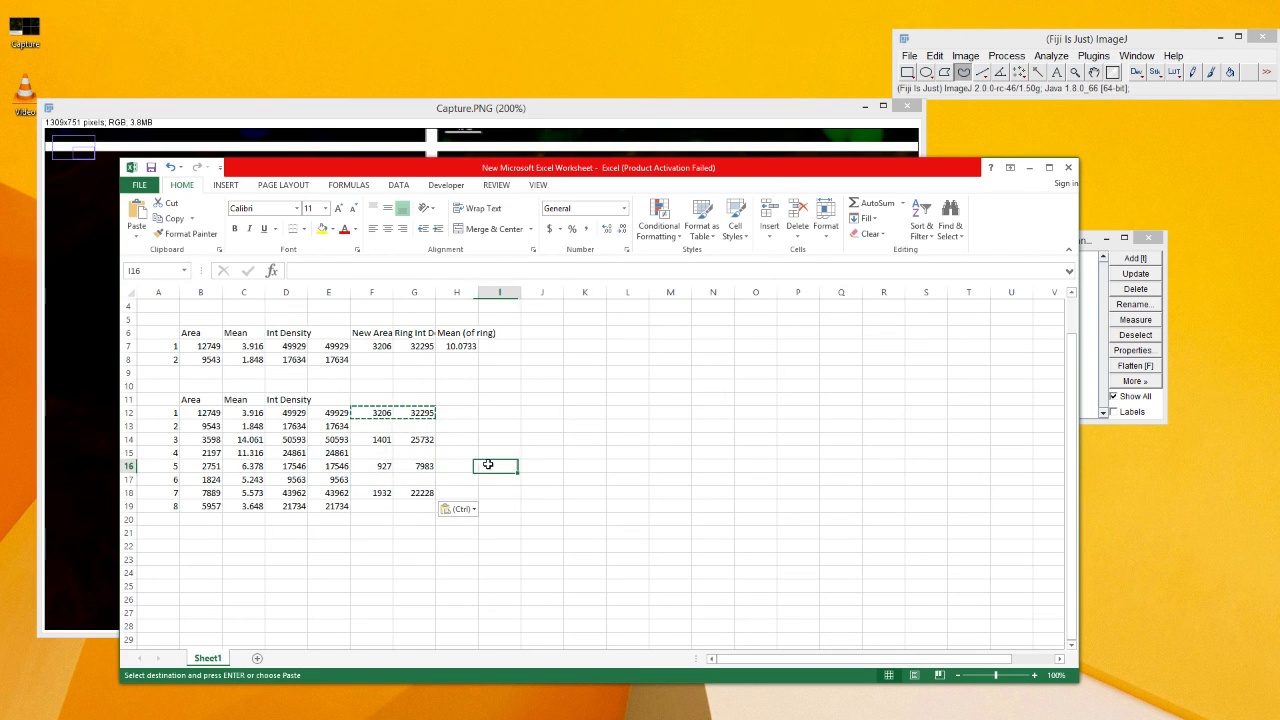
Try pasting the ring formulas into F13:G13 on an inner-outline row, and clear both cells again.
click(447, 427)
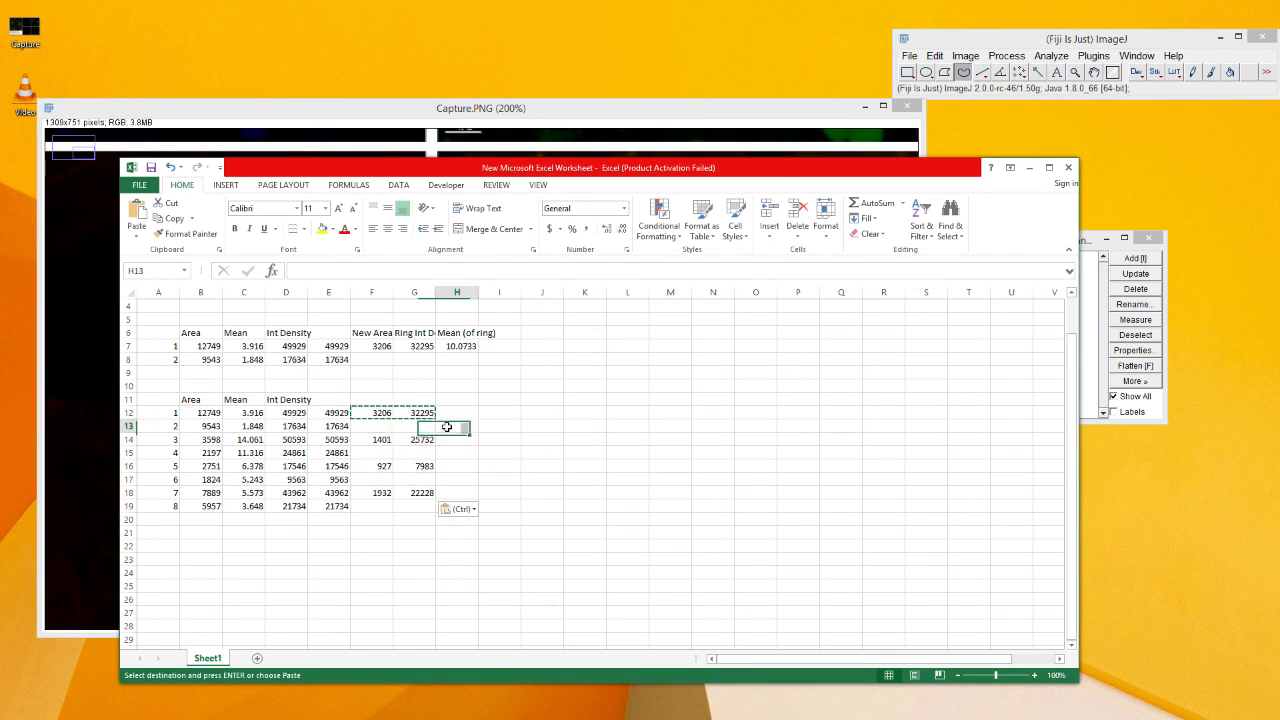
click(384, 426)
key(ctrl+v)
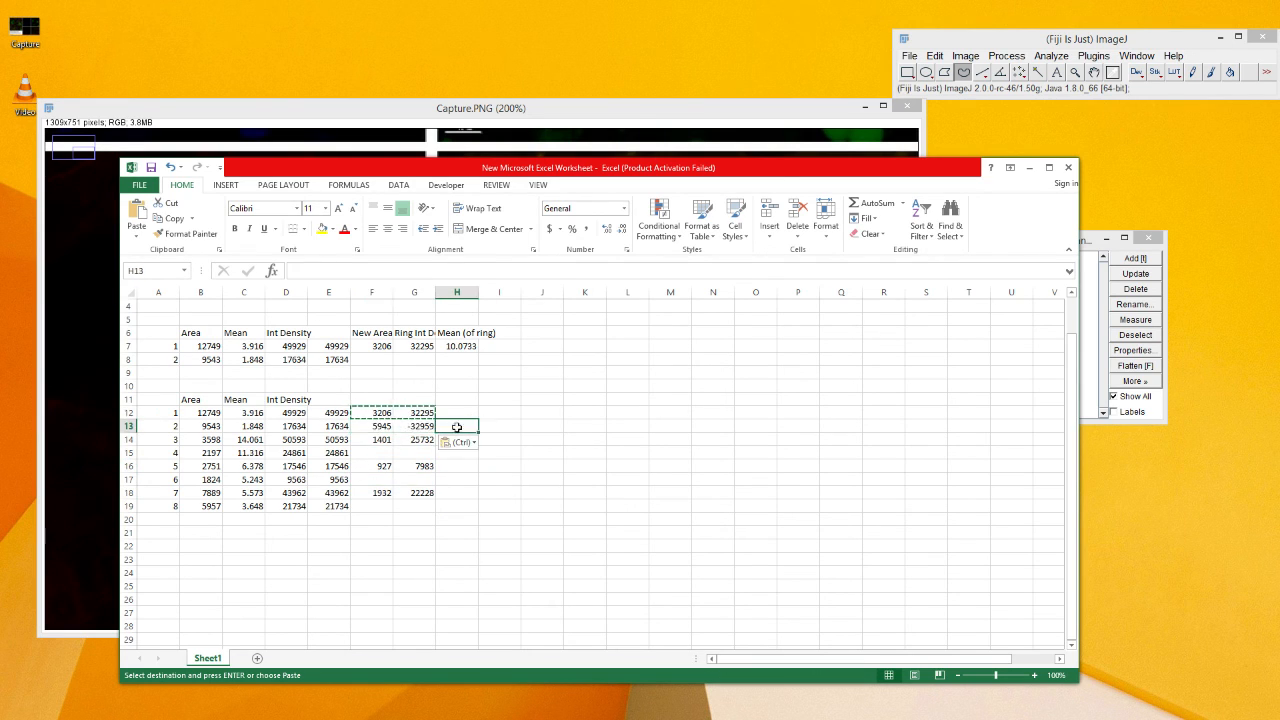
mouse_move(383, 427)
mouse_down()
mouse_move(419, 438)
mouse_move(408, 431)
mouse_up()
click(480, 423)
click(395, 426)
key(Delete)
click(408, 434)
click(386, 430)
click(484, 438)
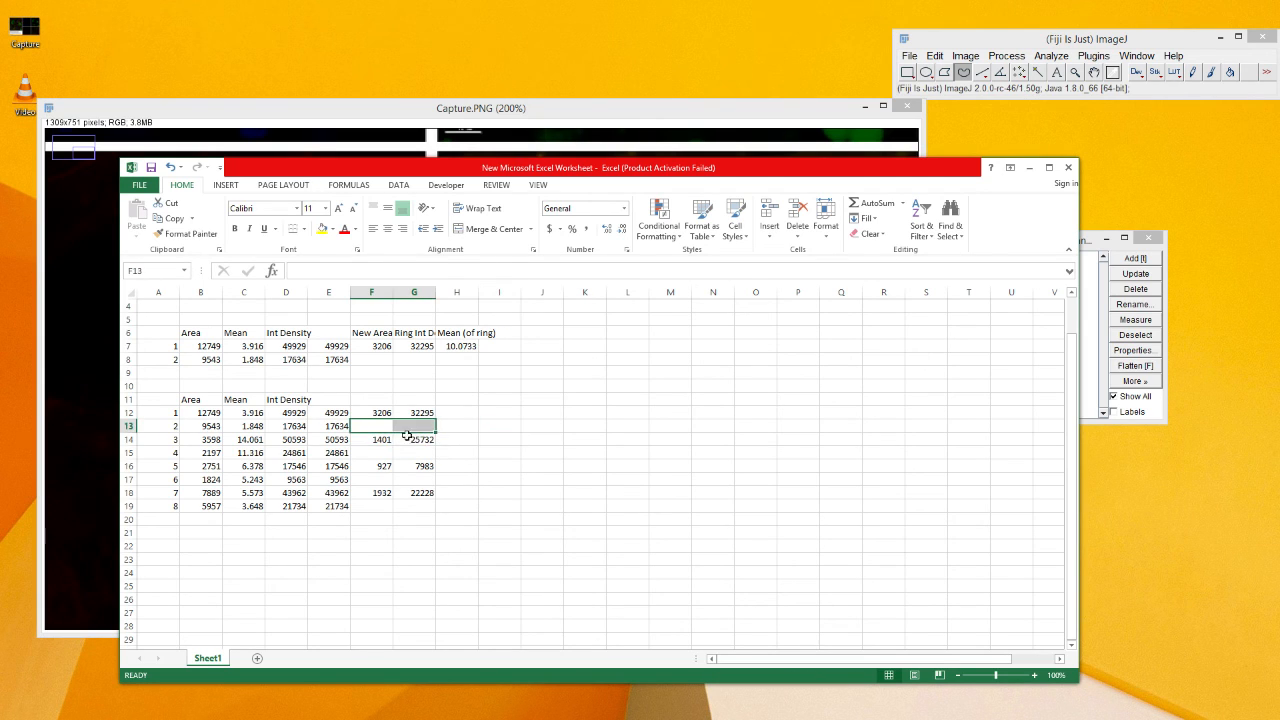
Calculate the first cell's ring mean gray value in H12 as ring integrated density divided by ring area with =G12/F12.
click(406, 452)
click(449, 412)
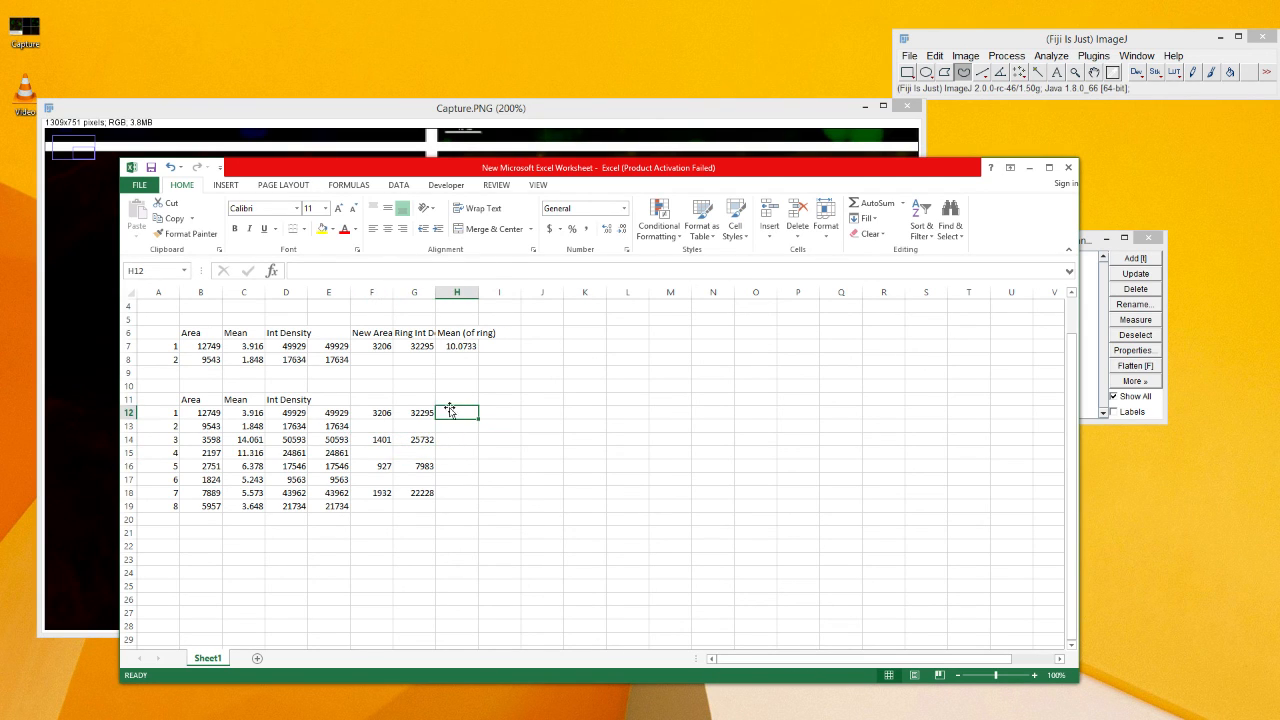
text(=)
click(413, 411)
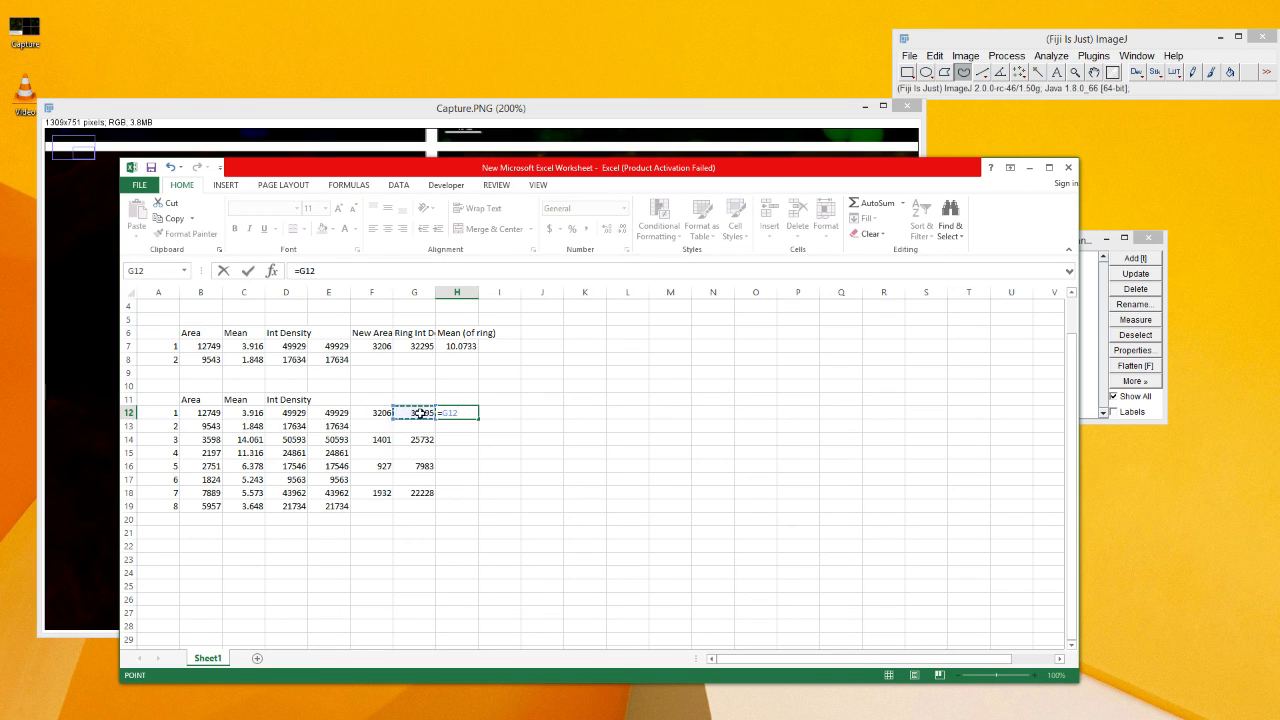
text(/)
click(385, 414)
key(Return)
Add the column header Mean in H11 above the ring mean value.
click(468, 416)
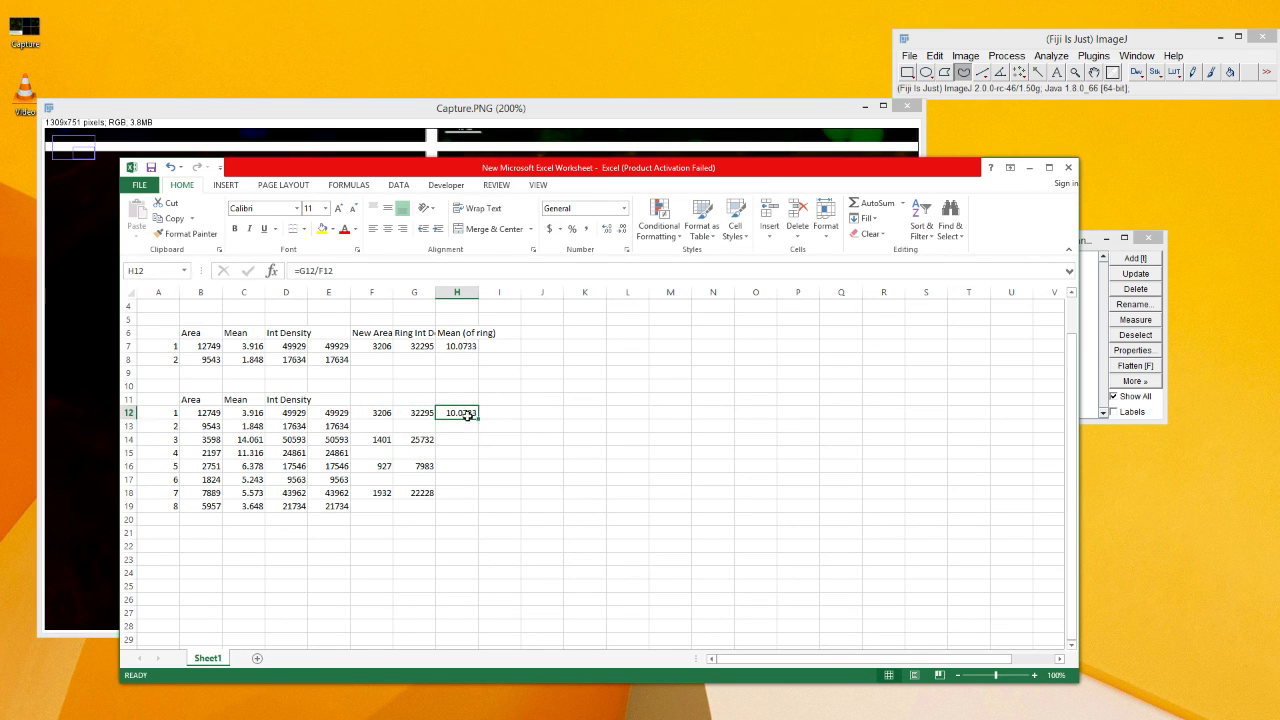
key(ctrl+c)
click(455, 401)
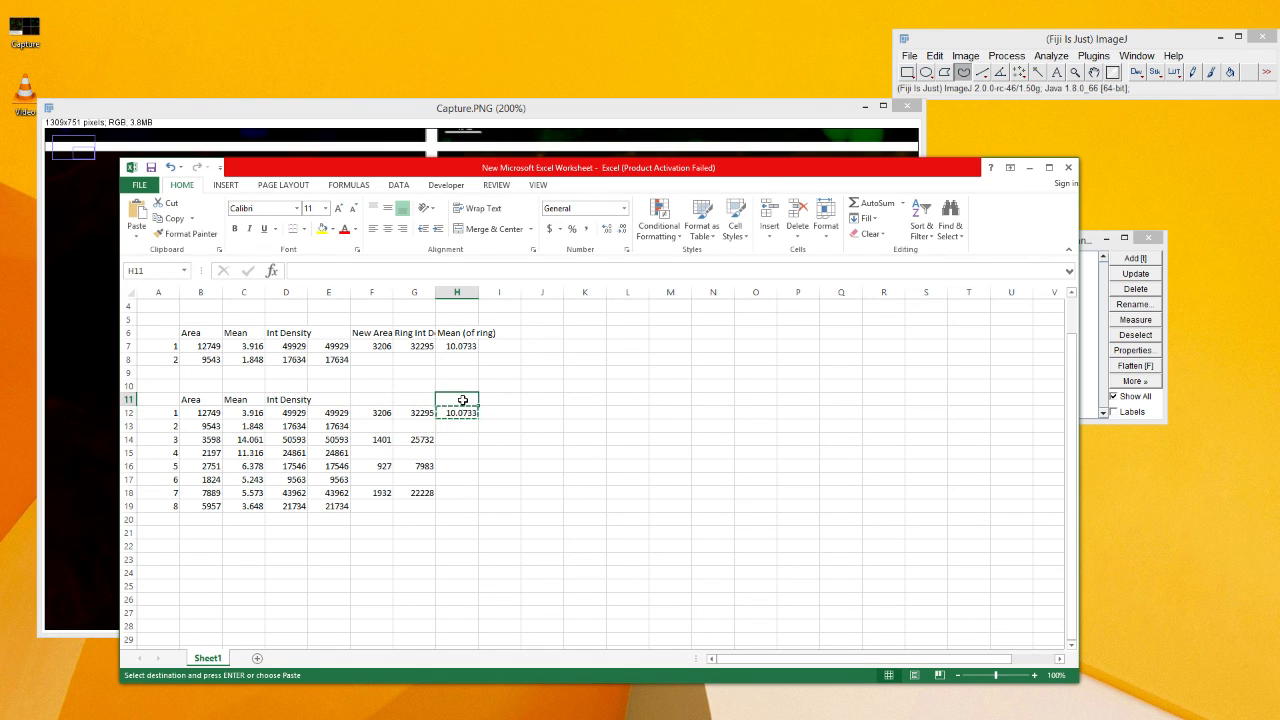
text(Mean)
key(Return)
Copy the ring mean formula from H12 to H14, H16 and H18 for the other three cells.
click(466, 440)
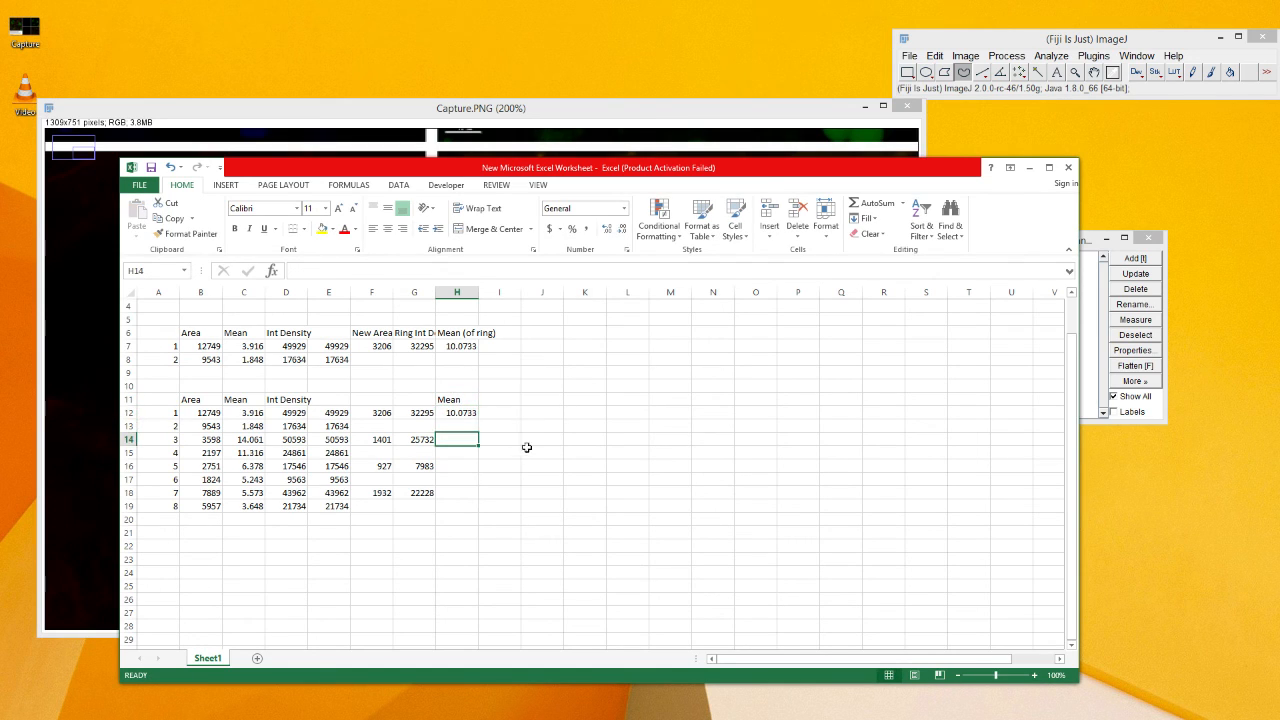
click(449, 412)
key(ctrl+c)
click(466, 440)
key(ctrl+v)
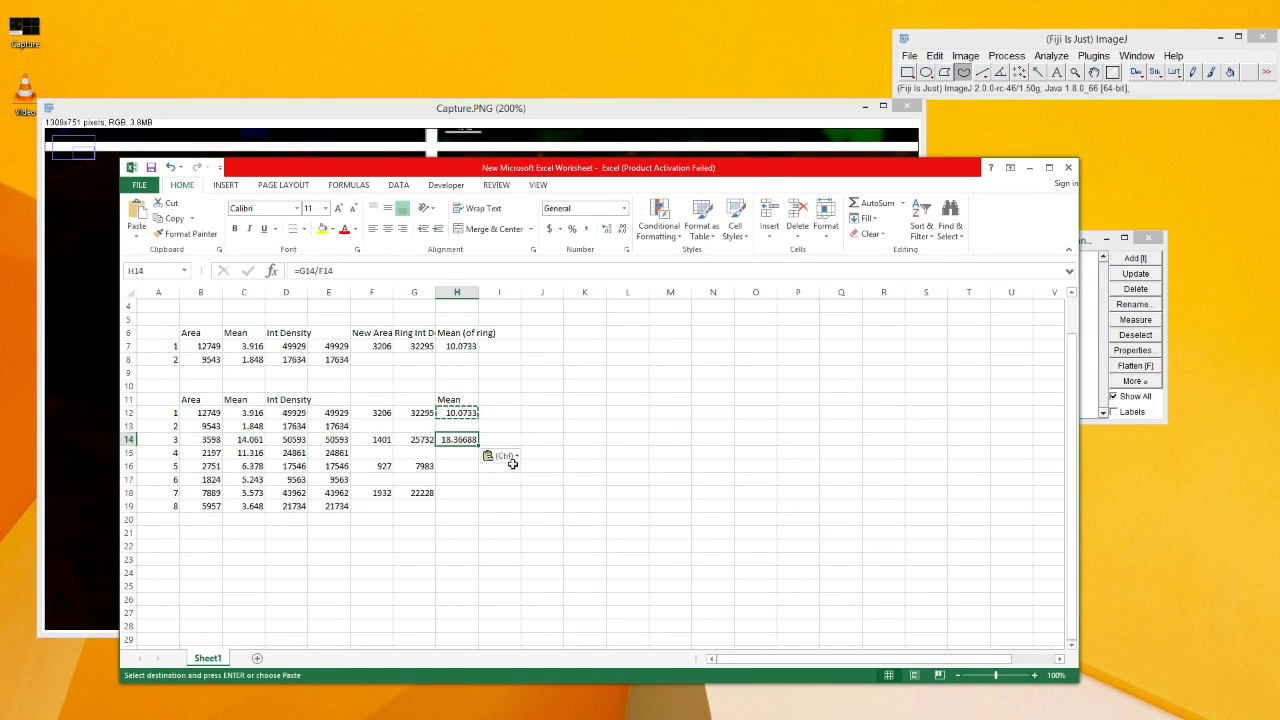
click(497, 467)
click(457, 466)
key(ctrl+v)
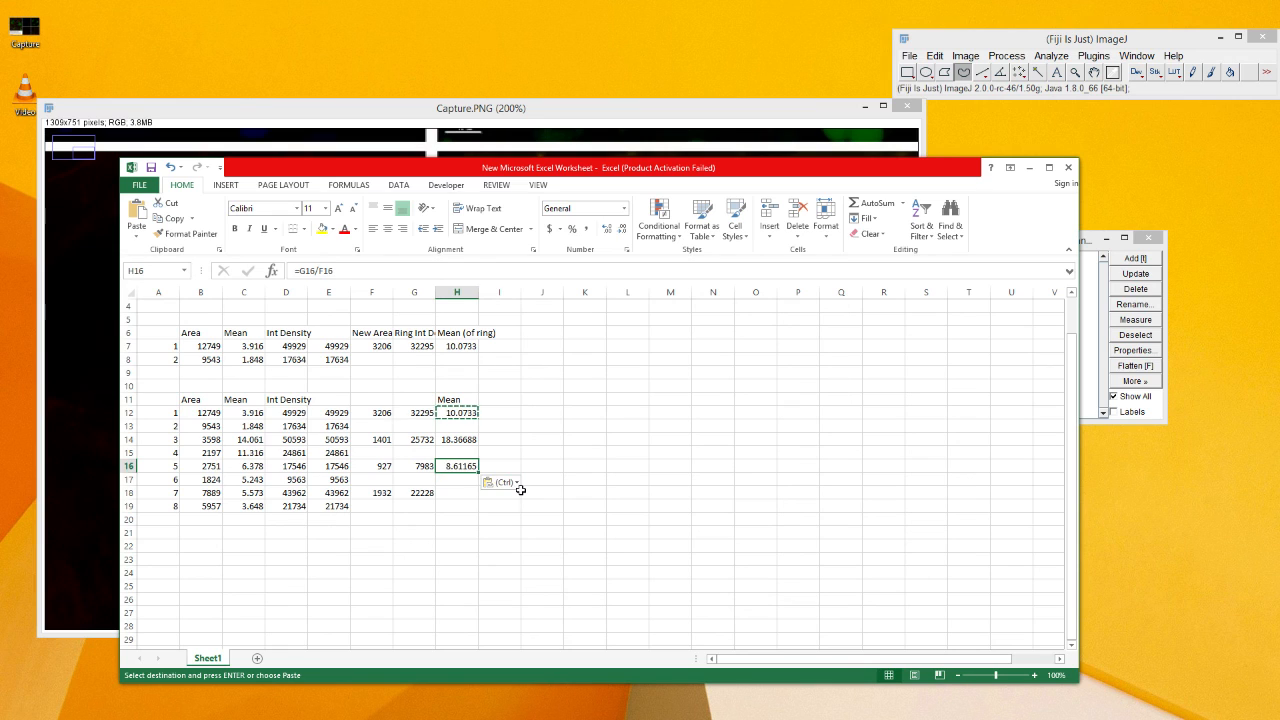
click(522, 494)
click(462, 492)
key(ctrl+v)
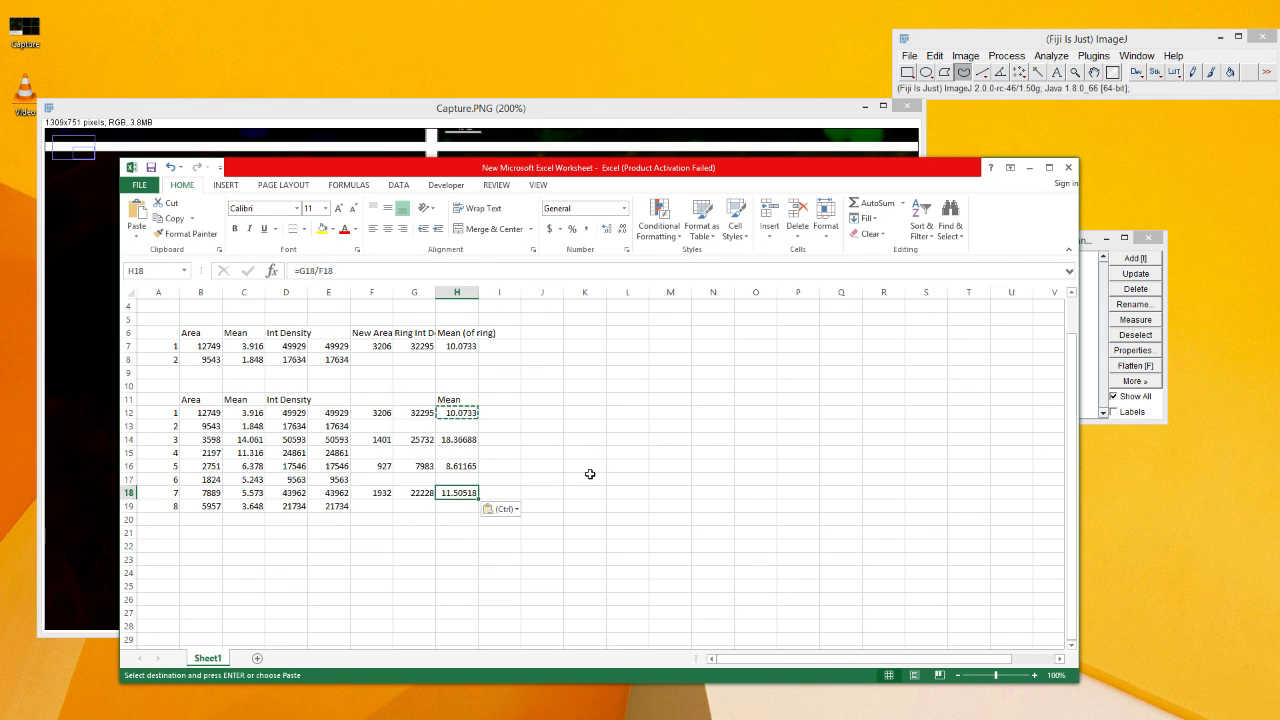
click(590, 478)
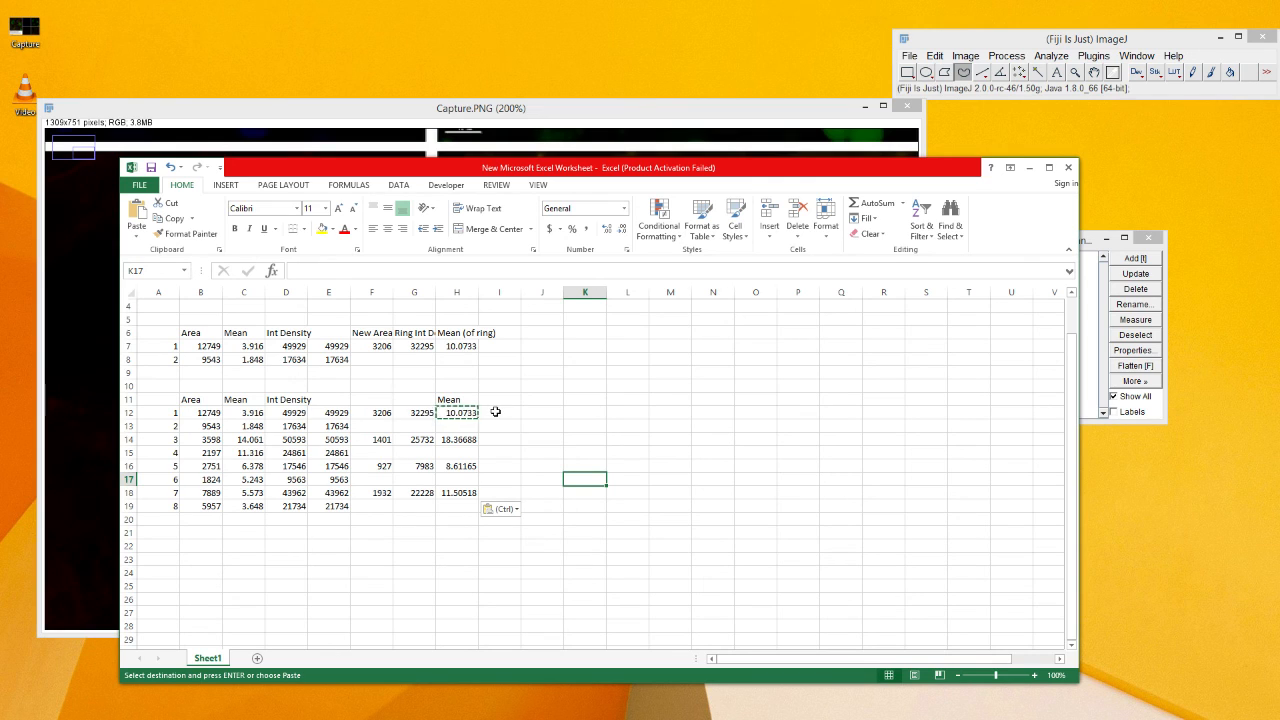
Compare the outer-outline means in C12, C14, C16 and C18 with the corresponding ring means in column H.
click(253, 413)
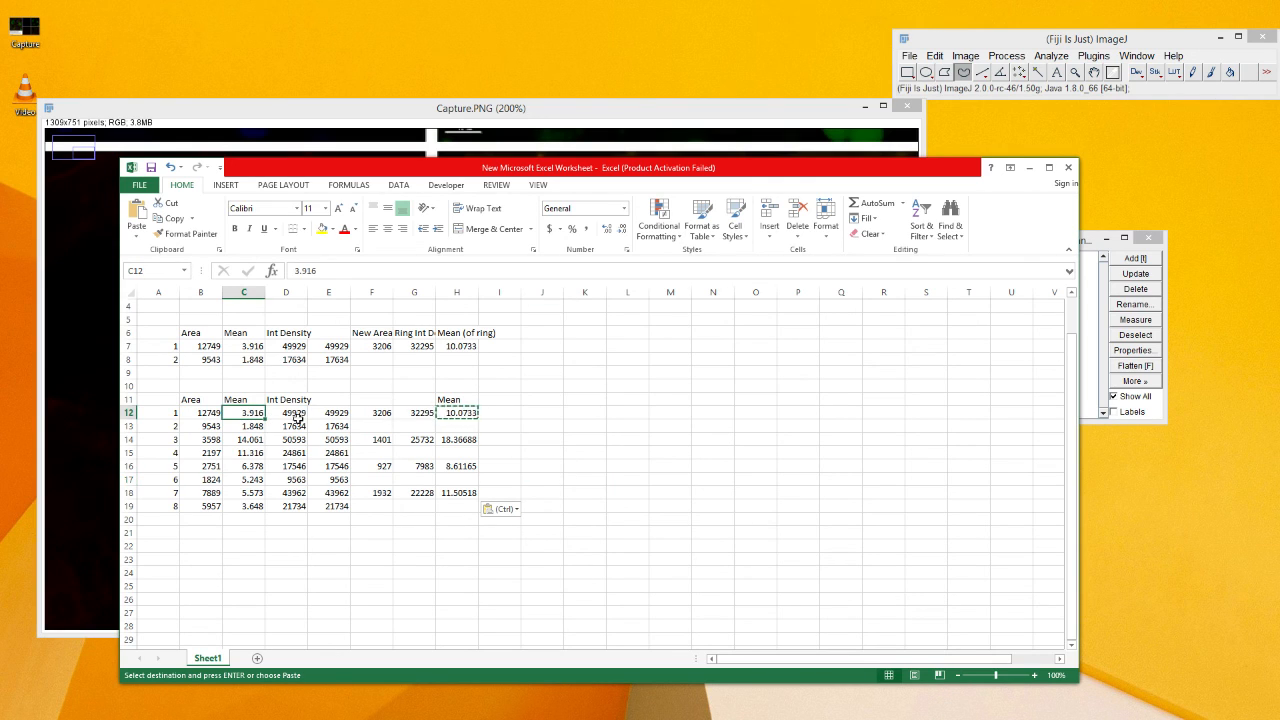
click(252, 440)
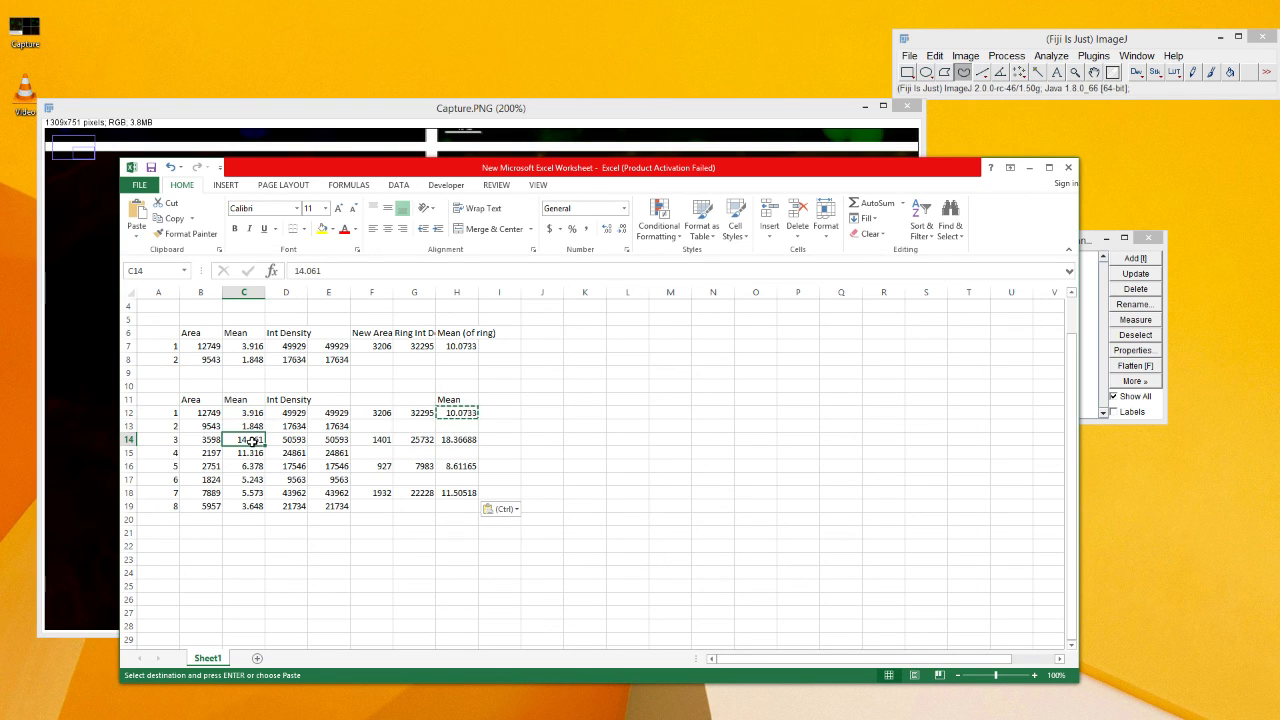
click(449, 444)
click(252, 466)
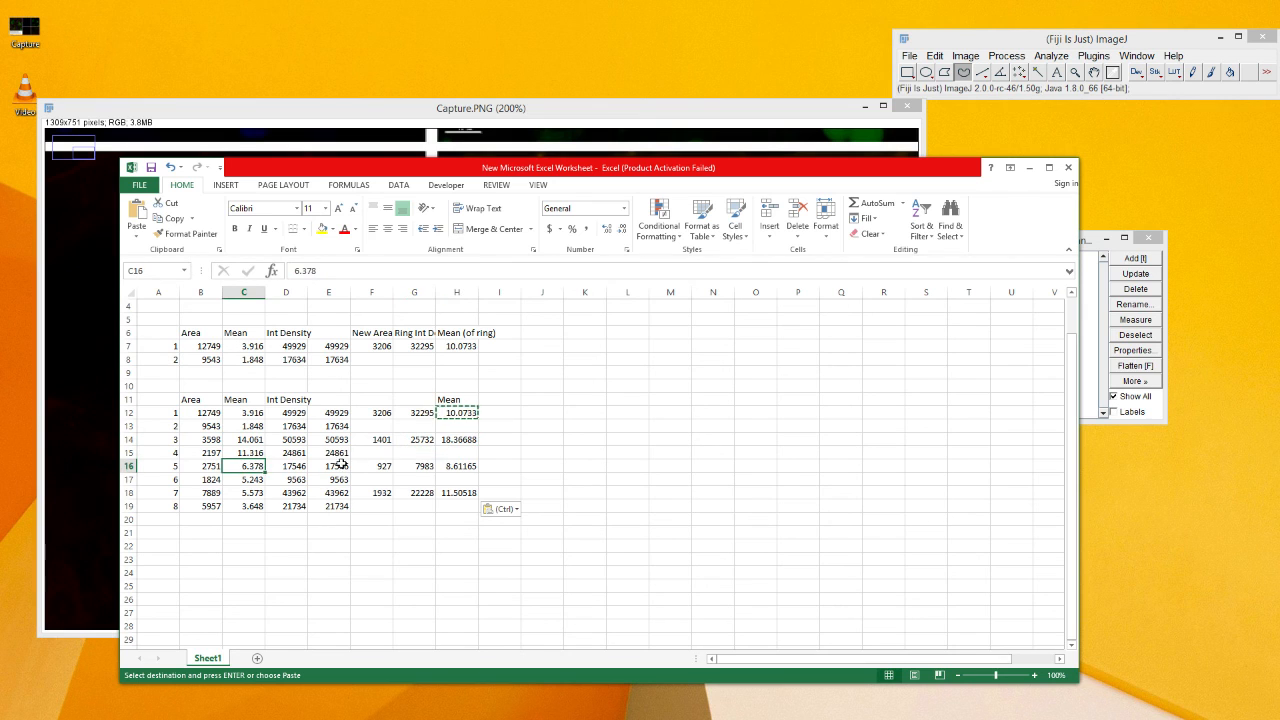
click(456, 467)
click(251, 493)
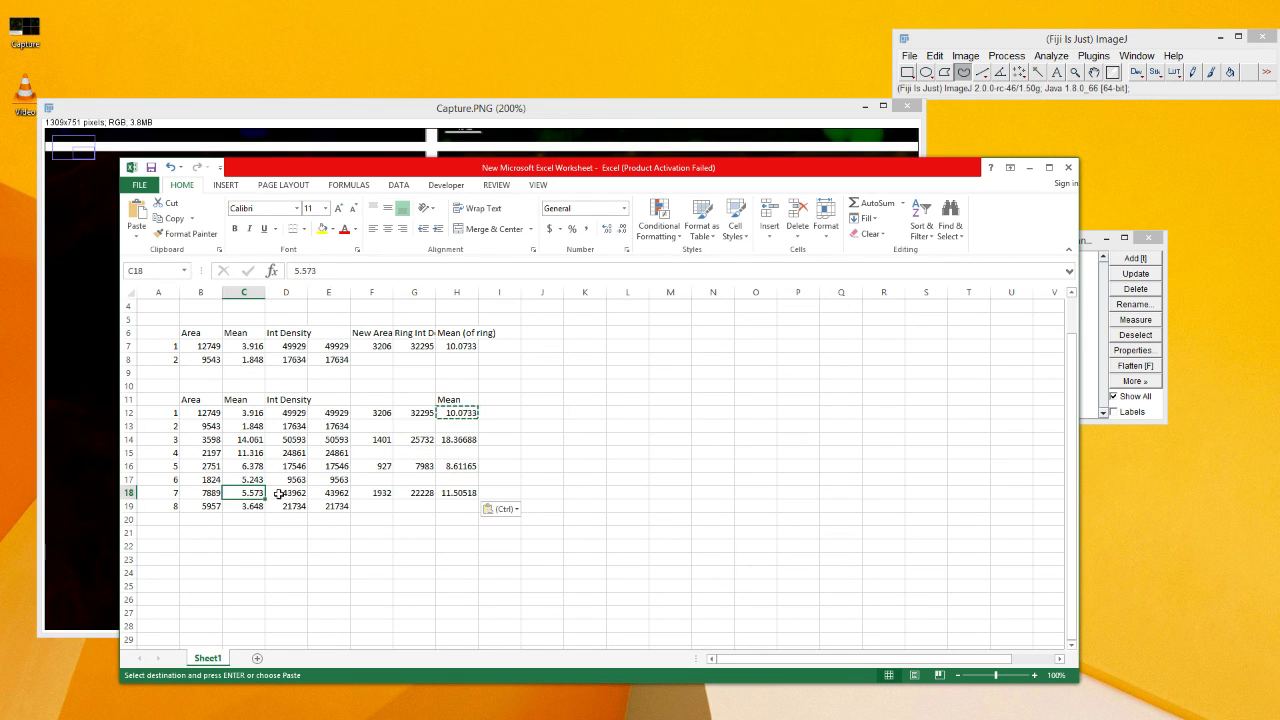